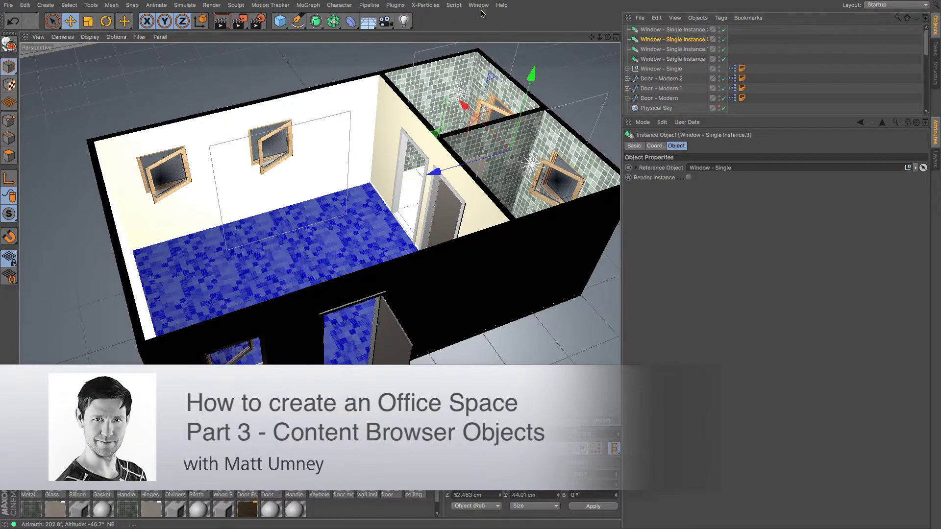
- Open the Content Browser and search the presets for "Desk"
{"action": "left_click", "coordinate": [479, 5]}
{"action": "left_click", "coordinate": [507, 58]}
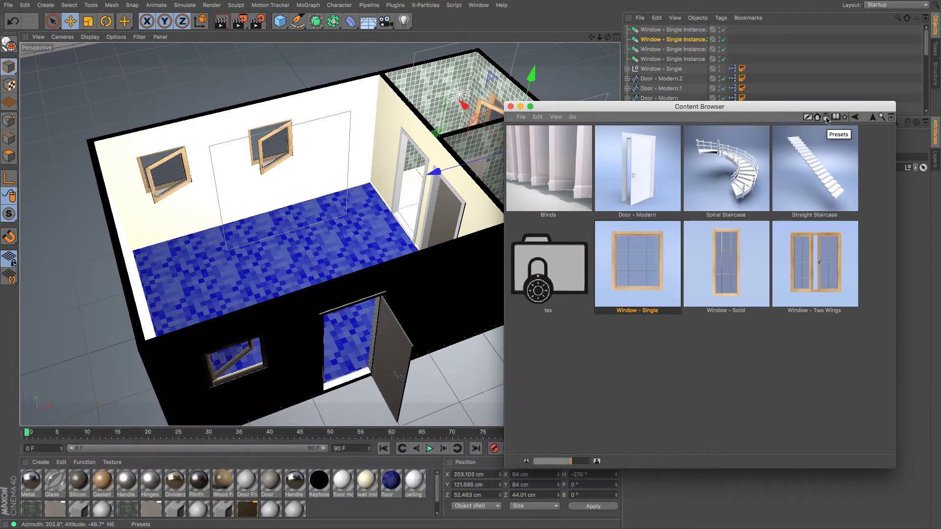
{"action": "left_click", "coordinate": [881, 117]}
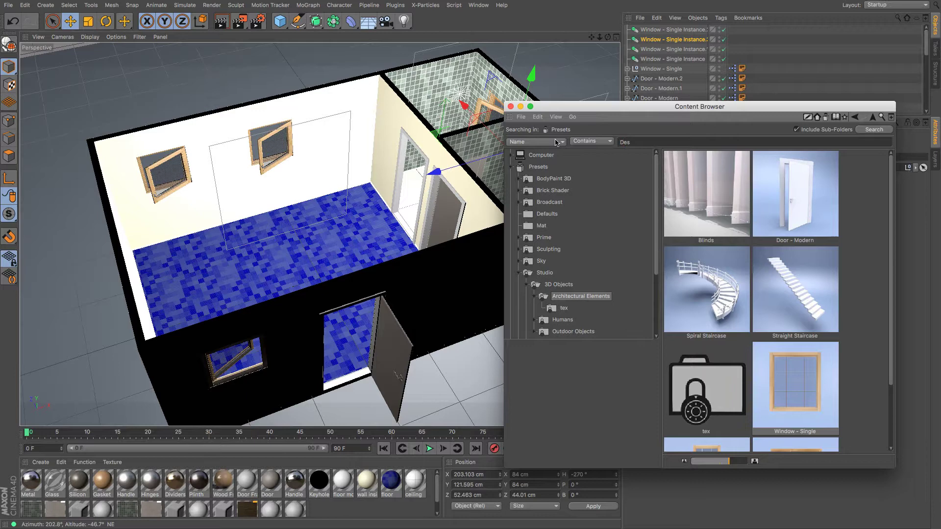
{"action": "type", "text": "Desk"}
{"action": "key", "text": "Return"}
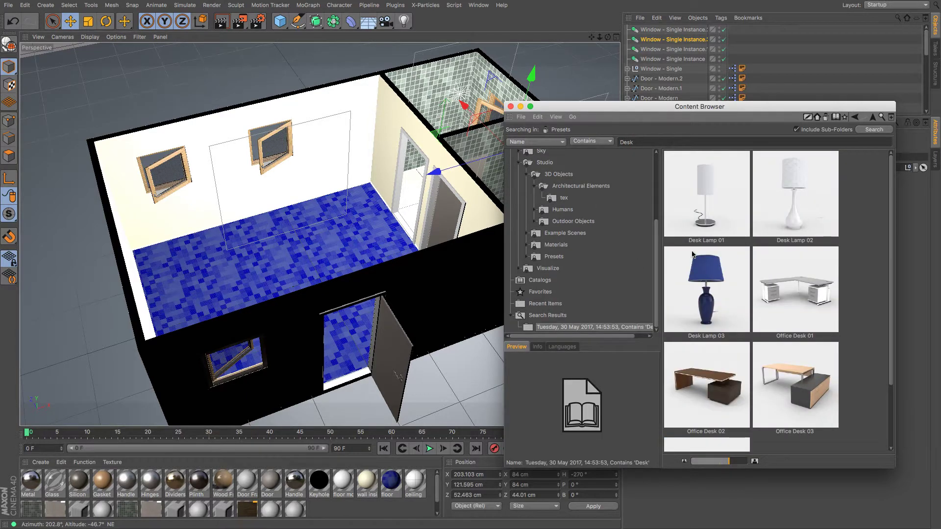
- Look through the desk presets and open the folder that contains Office Desk 03
{"action": "scroll", "coordinate": [773, 251], "scroll_direction": "down", "scroll_amount": 3}
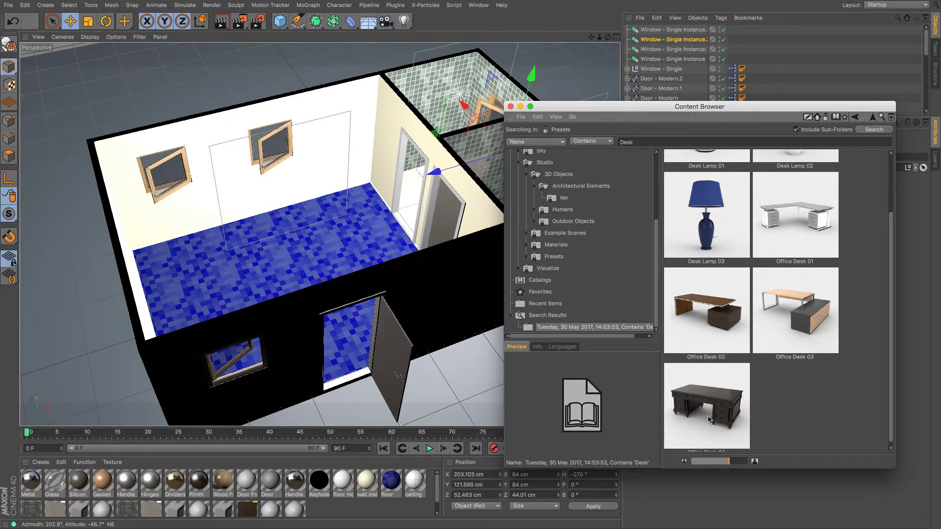
{"action": "scroll", "coordinate": [781, 368], "scroll_direction": "up", "scroll_amount": 3}
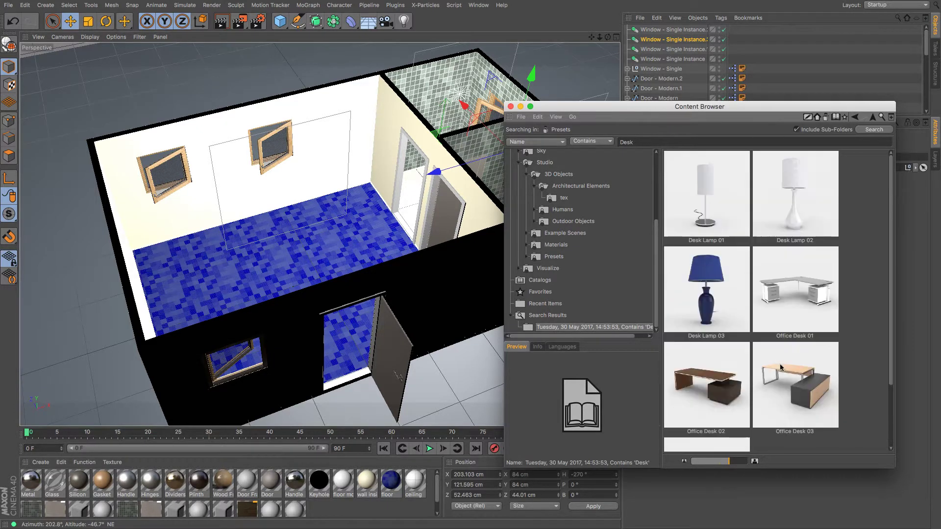
{"action": "scroll", "coordinate": [780, 367], "scroll_direction": "down", "scroll_amount": 3}
{"action": "left_click", "coordinate": [801, 322]}
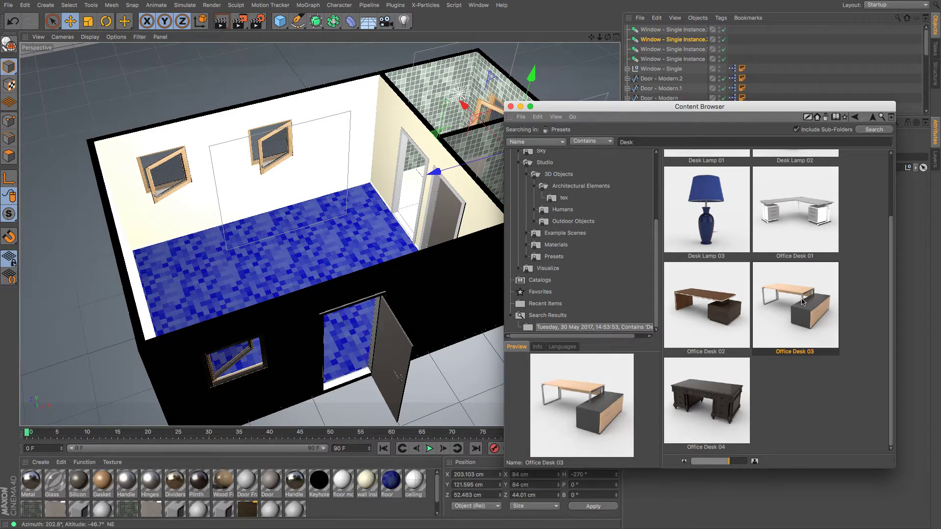
{"action": "right_click", "coordinate": [809, 282]}
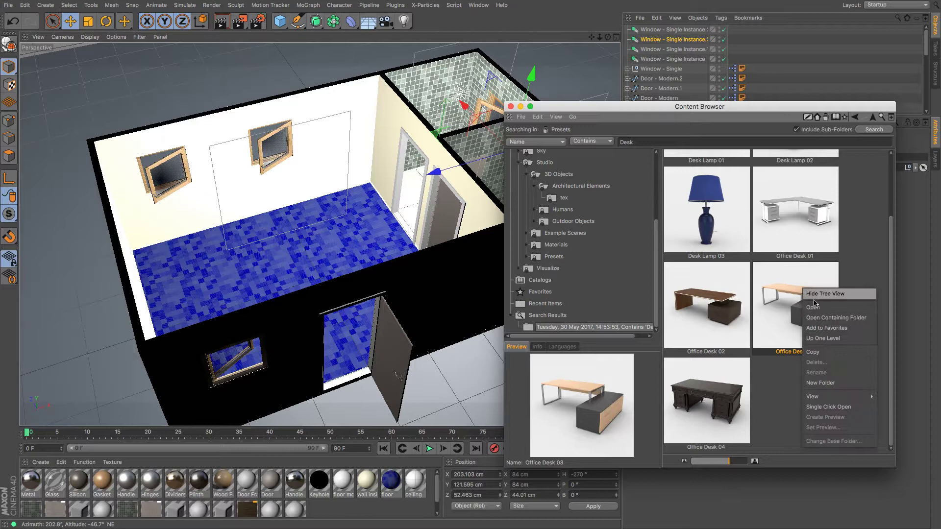
{"action": "left_click", "coordinate": [822, 315]}
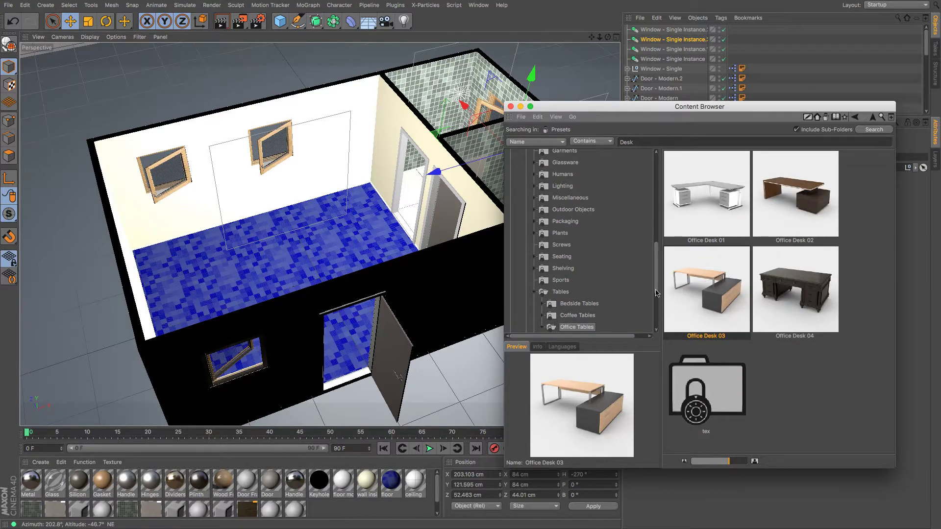
- Examine the preset folder tree around Visualize and Office Tables, collapsing the Studio folder
{"action": "left_click_drag", "start_coordinate": [657, 293], "coordinate": [667, 232]}
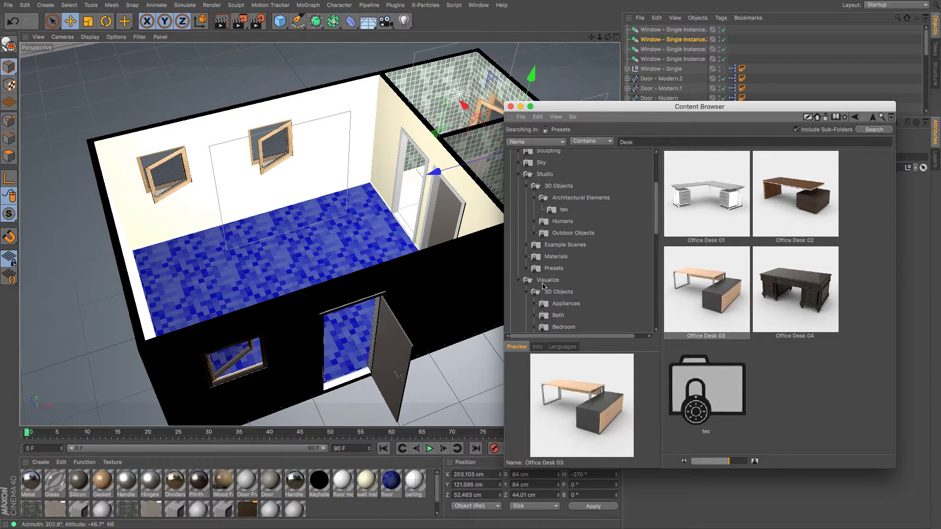
{"action": "left_click", "coordinate": [526, 188]}
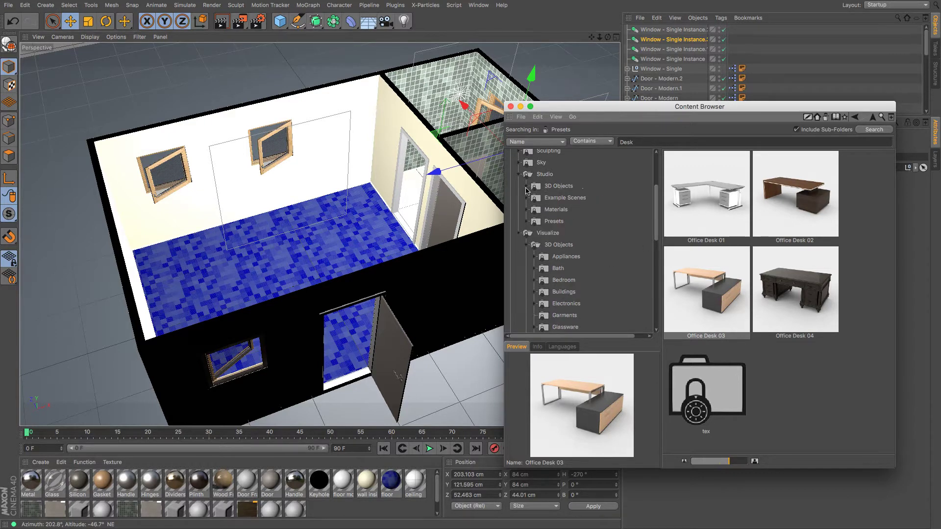
{"action": "scroll", "coordinate": [572, 223], "scroll_direction": "down", "scroll_amount": 3}
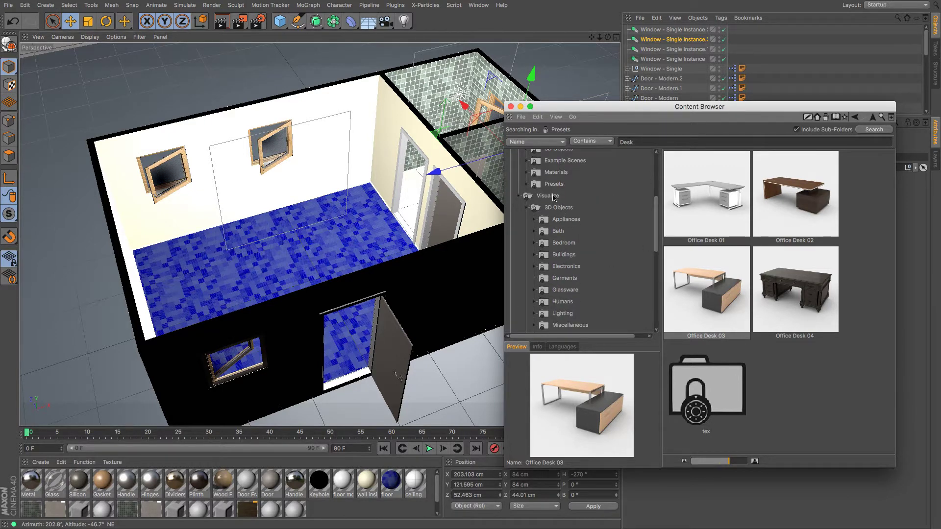
{"action": "scroll", "coordinate": [553, 198], "scroll_direction": "up", "scroll_amount": 2}
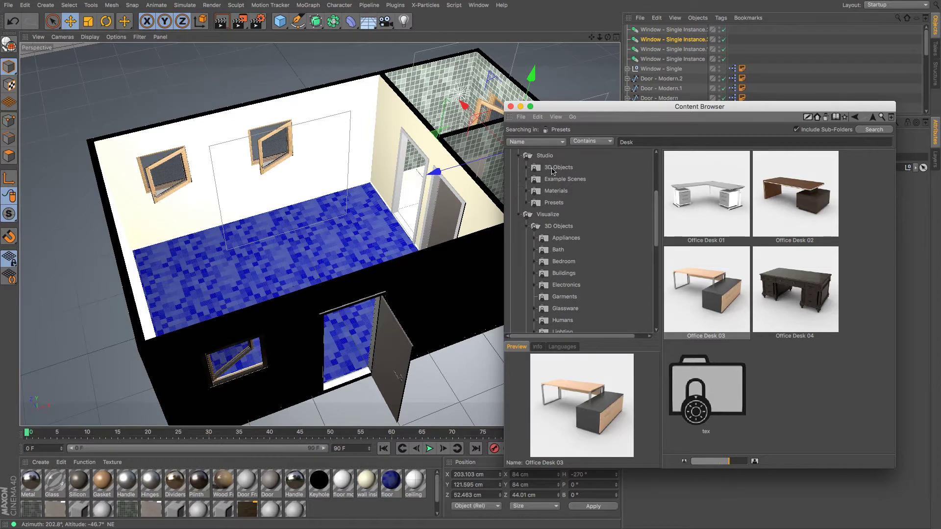
{"action": "scroll", "coordinate": [565, 236], "scroll_direction": "down", "scroll_amount": 10}
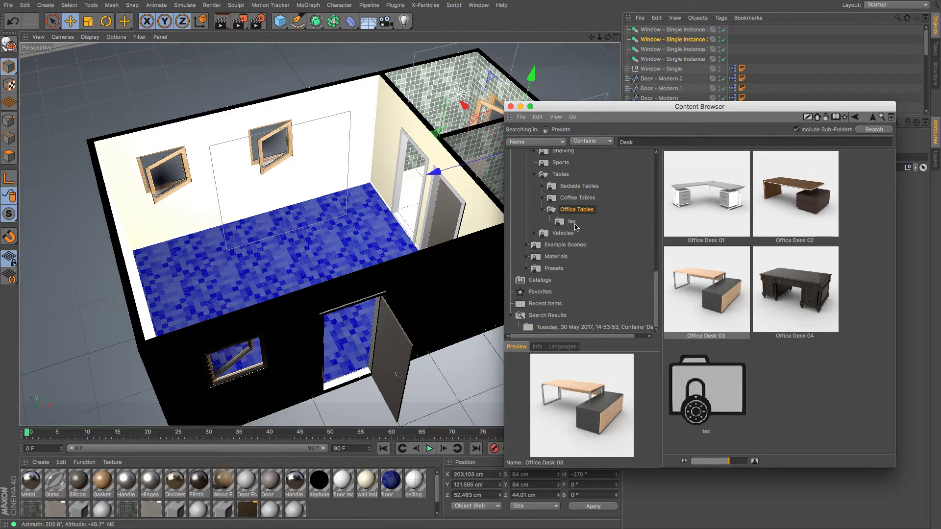
{"action": "scroll", "coordinate": [578, 213], "scroll_direction": "up", "scroll_amount": 10}
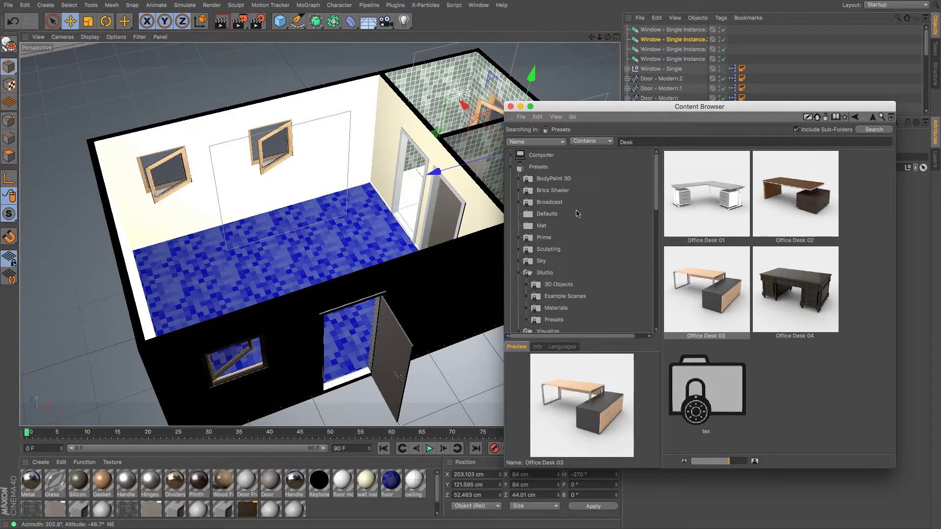
{"action": "left_click", "coordinate": [520, 273]}
- Add Office Desk 01 from the Office Tables folder to the scene
{"action": "left_click_drag", "start_coordinate": [659, 187], "coordinate": [656, 285]}
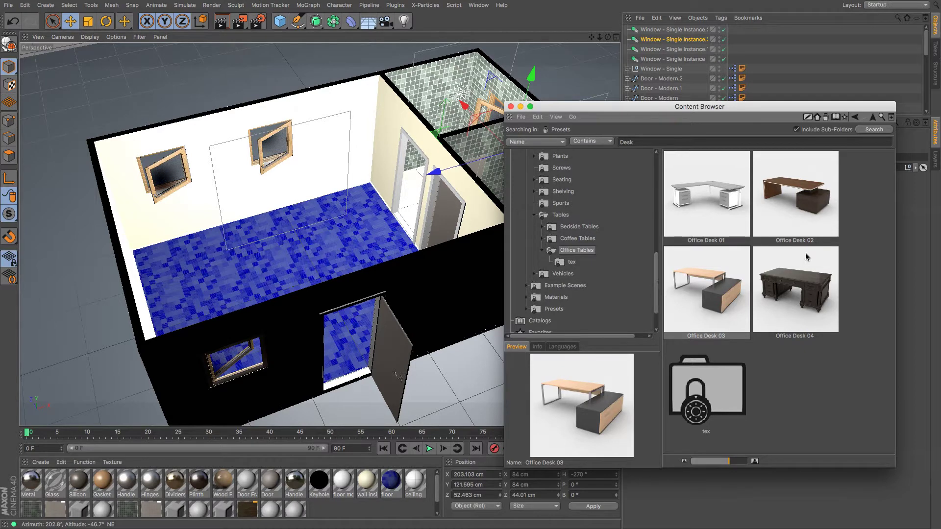
{"action": "left_click", "coordinate": [720, 296]}
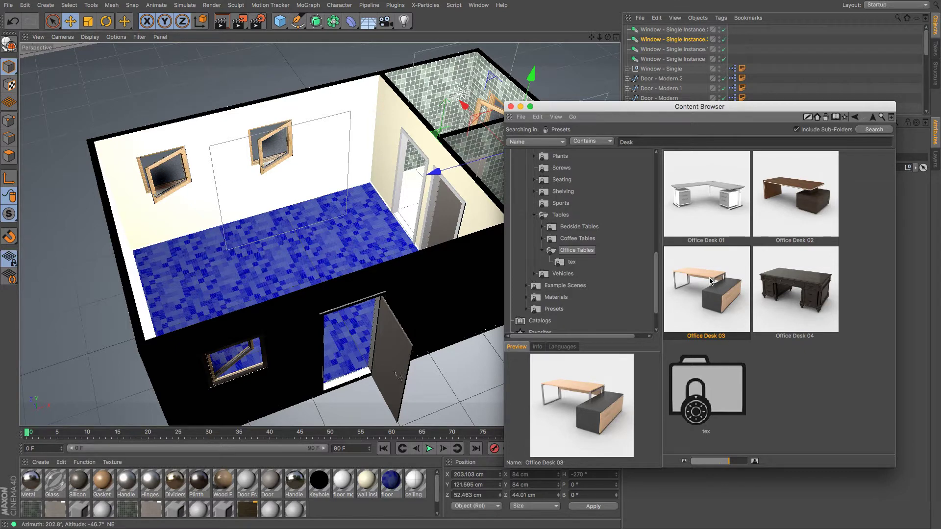
{"action": "double_click", "coordinate": [714, 192]}
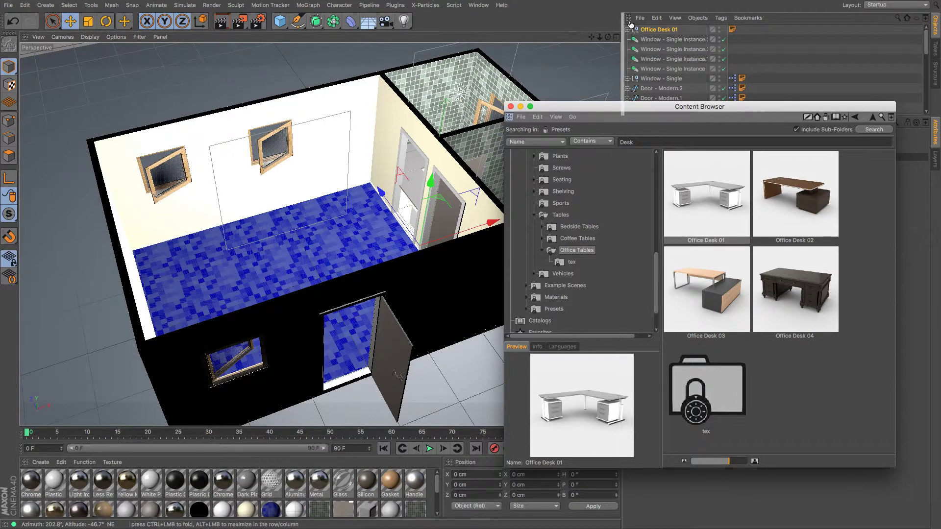
- Dock the Content Browser alongside the object list and enlarge its area
{"action": "left_click_drag", "start_coordinate": [631, 21], "coordinate": [629, 20]}
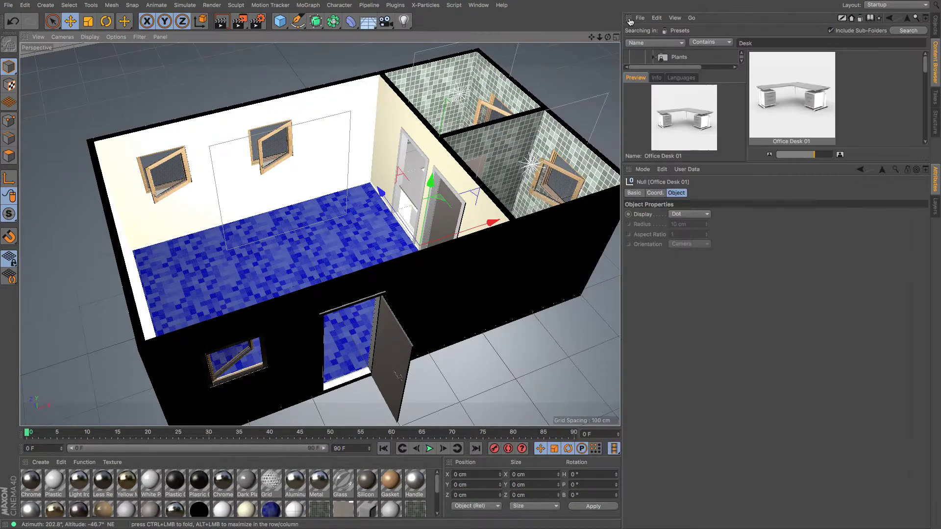
{"action": "left_click", "coordinate": [754, 169]}
{"action": "left_click_drag", "start_coordinate": [755, 164], "coordinate": [754, 353]}
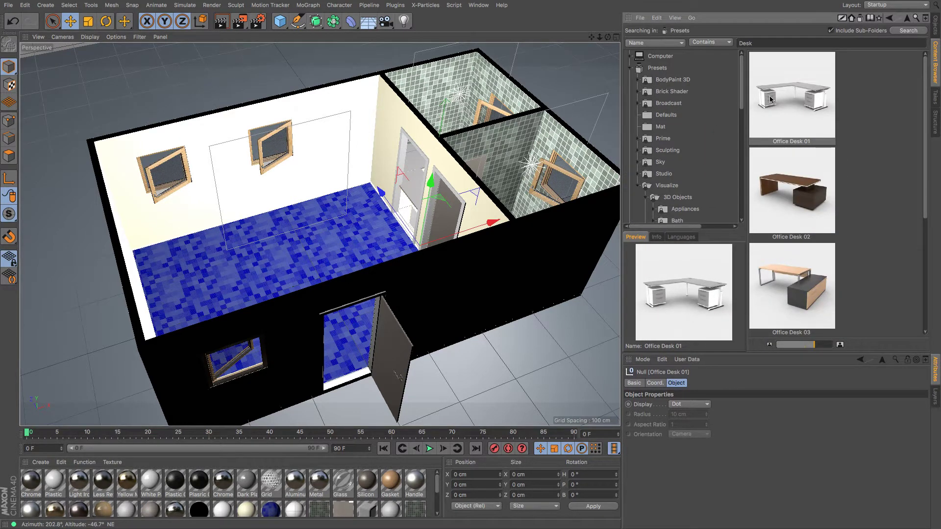
- Move Office Desk 01 along X into the blue-floored room, to about -305 cm
{"action": "left_click", "coordinate": [936, 29]}
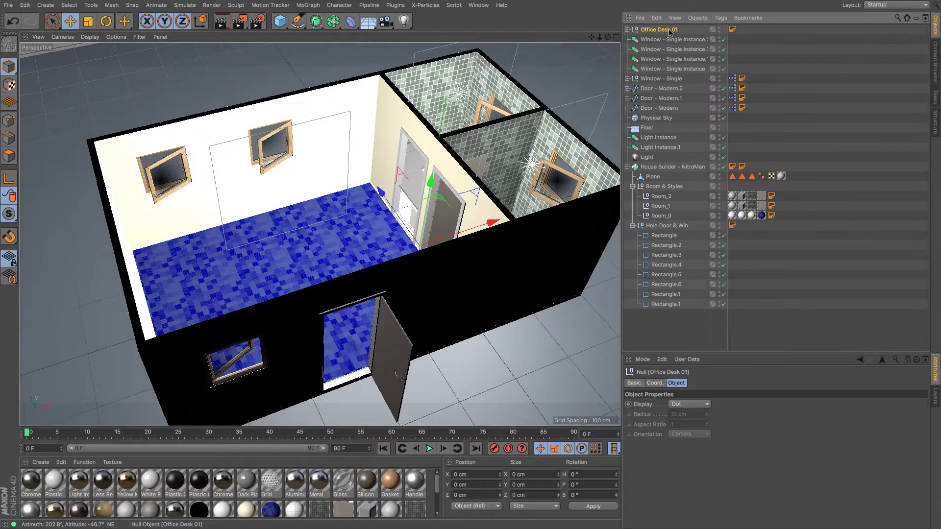
{"action": "left_click_drag", "start_coordinate": [492, 222], "coordinate": [328, 233]}
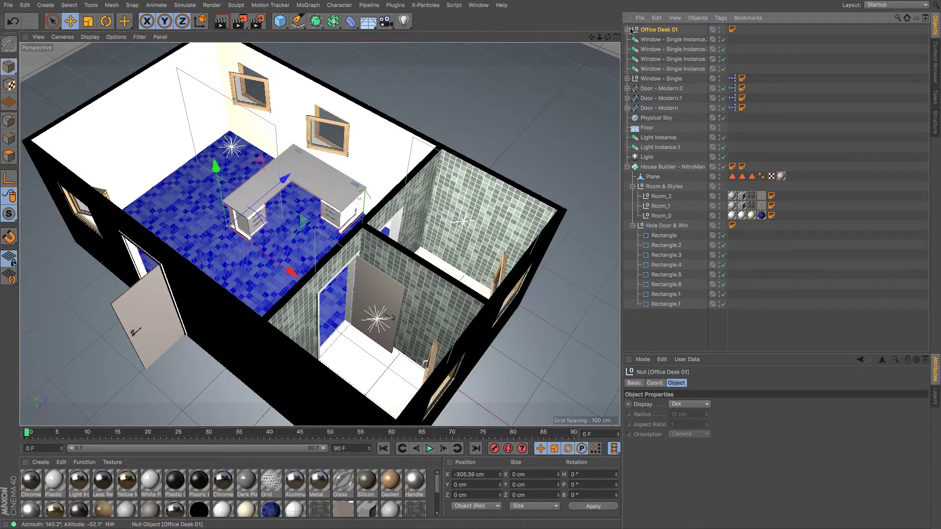
{"action": "left_click", "coordinate": [629, 29]}
{"action": "left_click", "coordinate": [629, 30]}
- Nest Office Desk 01 under a new Symmetry object and move the Symmetry object along X to about -313 cm
{"action": "left_click_drag", "start_coordinate": [608, 34], "coordinate": [610, 34]}
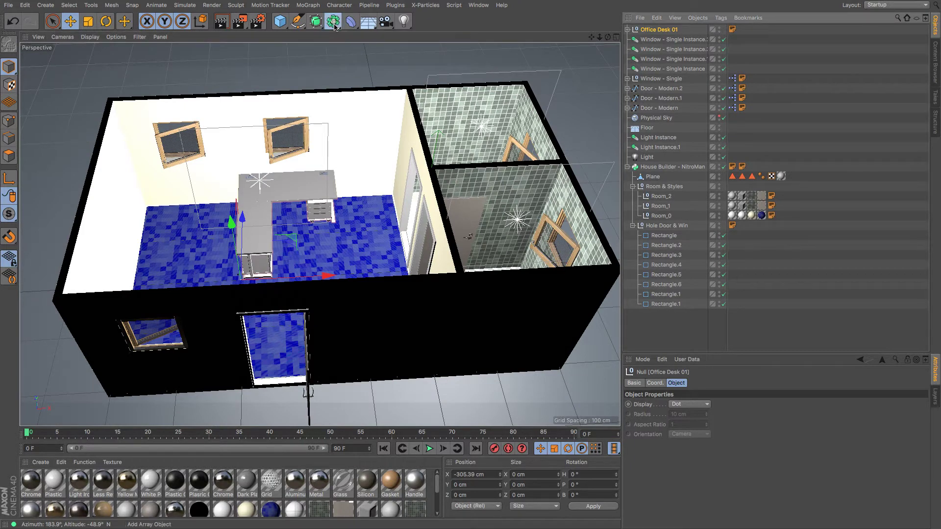
{"action": "left_click_drag", "start_coordinate": [335, 26], "coordinate": [450, 71]}
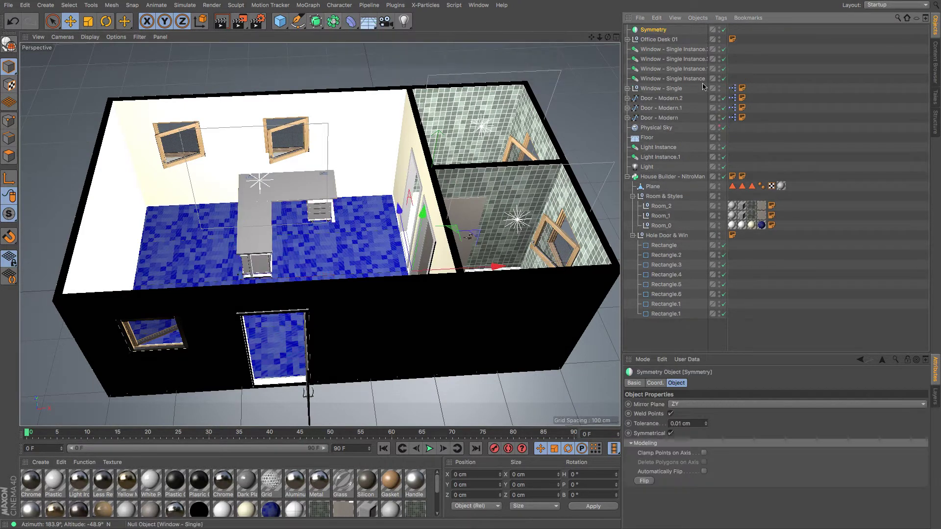
{"action": "left_click_drag", "start_coordinate": [659, 39], "coordinate": [595, 79]}
{"action": "left_click", "coordinate": [654, 30]}
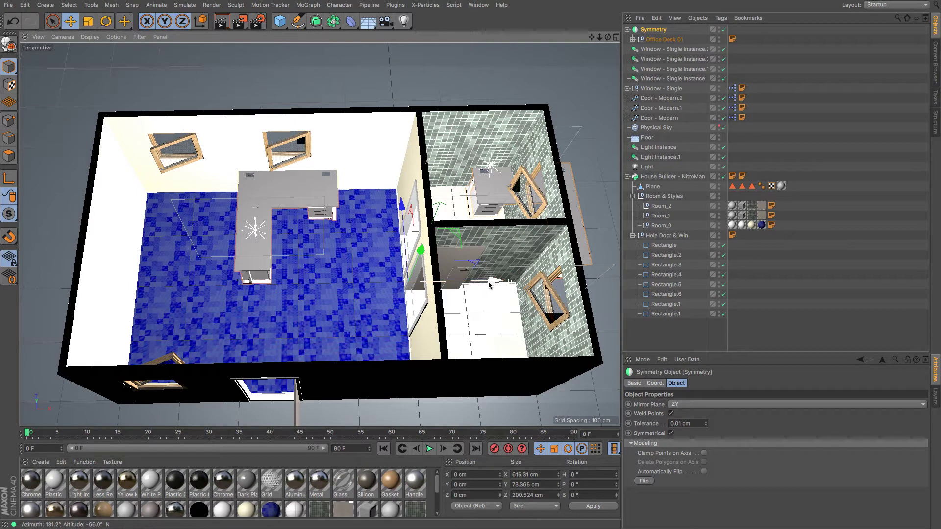
{"action": "left_click_drag", "start_coordinate": [488, 284], "coordinate": [325, 290]}
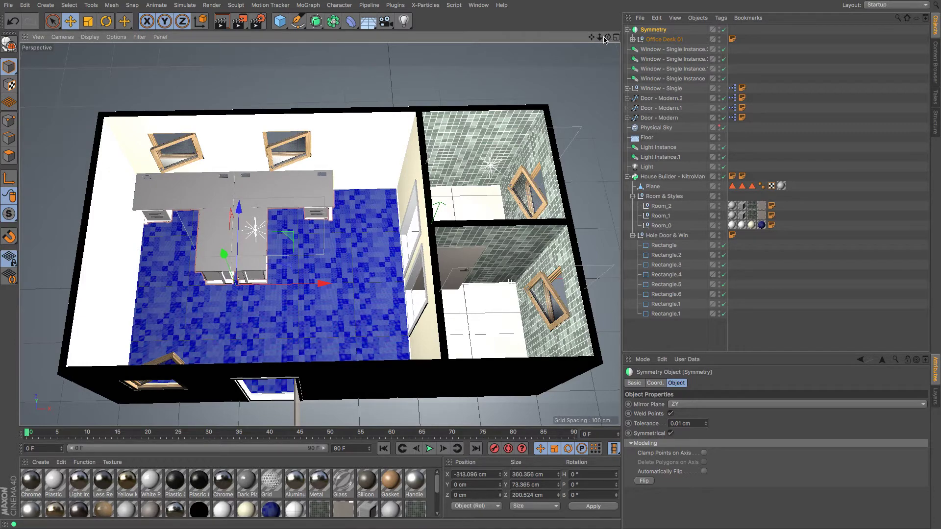
- Open the Chairs folder under Seating in the Content Browser
{"action": "left_click_drag", "start_coordinate": [608, 37], "coordinate": [556, 84]}
{"action": "left_click", "coordinate": [935, 73]}
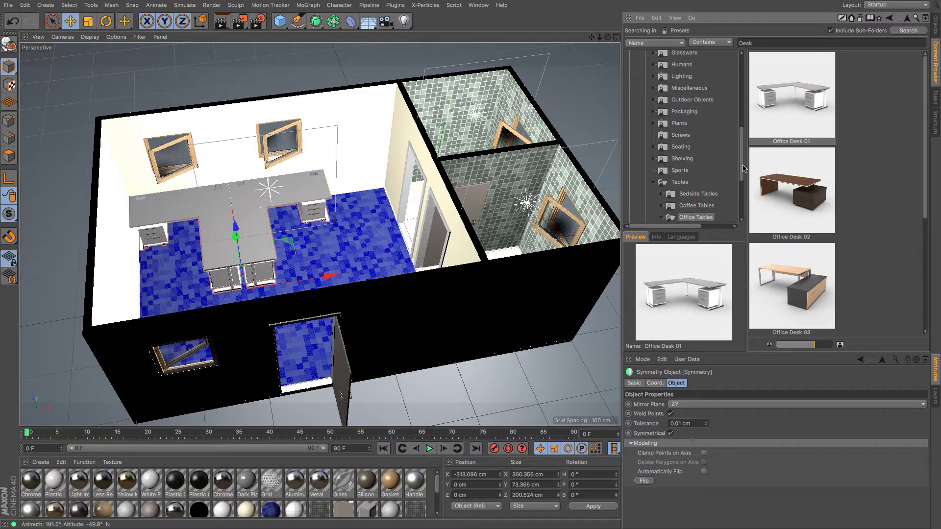
{"action": "left_click_drag", "start_coordinate": [742, 171], "coordinate": [741, 190]}
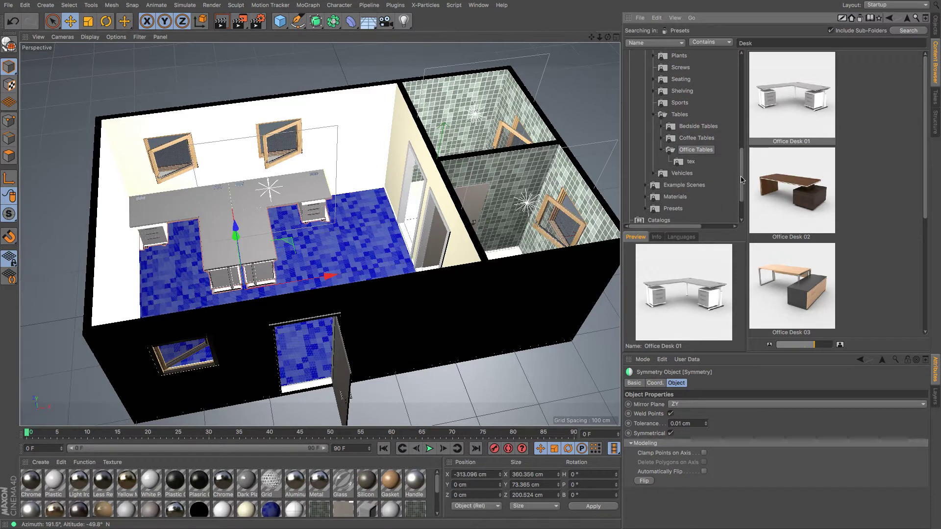
{"action": "left_click", "coordinate": [686, 81]}
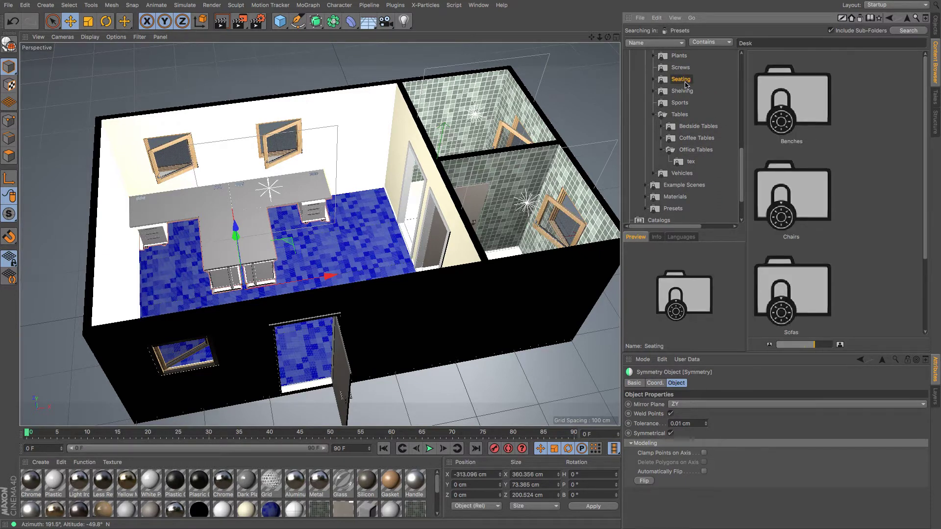
{"action": "left_click", "coordinate": [654, 79]}
{"action": "left_click", "coordinate": [688, 102]}
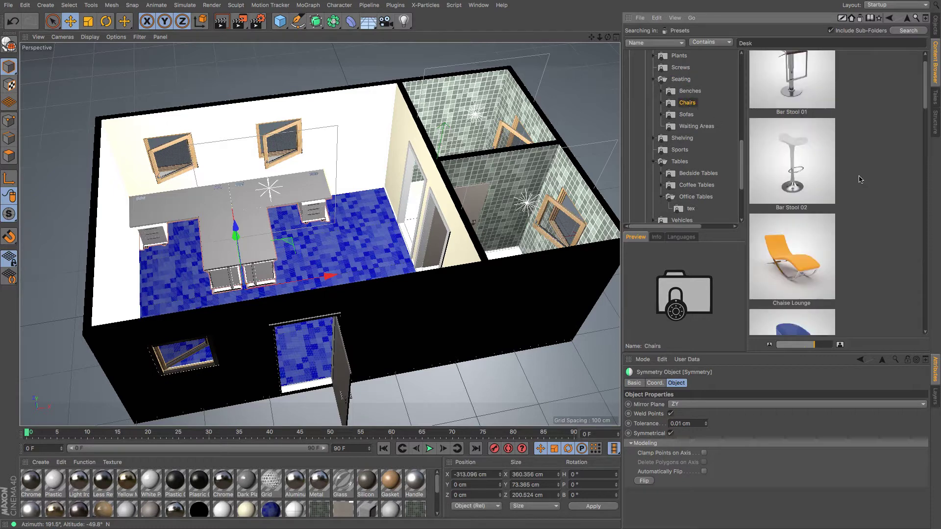
- Add Office Chair 01 to the scene and move it beside the desks, to about X -430 cm and Z 28 cm
{"action": "left_click_drag", "start_coordinate": [926, 97], "coordinate": [934, 264]}
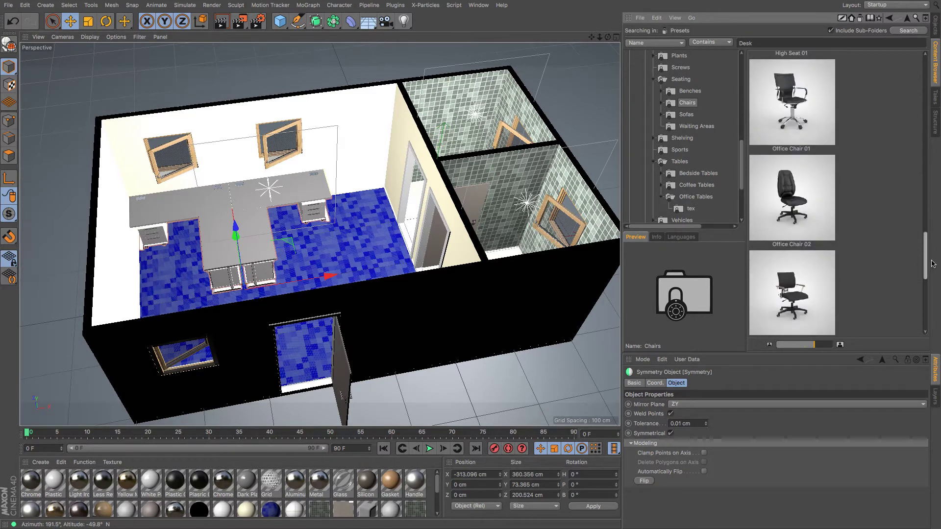
{"action": "double_click", "coordinate": [791, 94]}
{"action": "left_click_drag", "start_coordinate": [791, 95], "coordinate": [419, 252]}
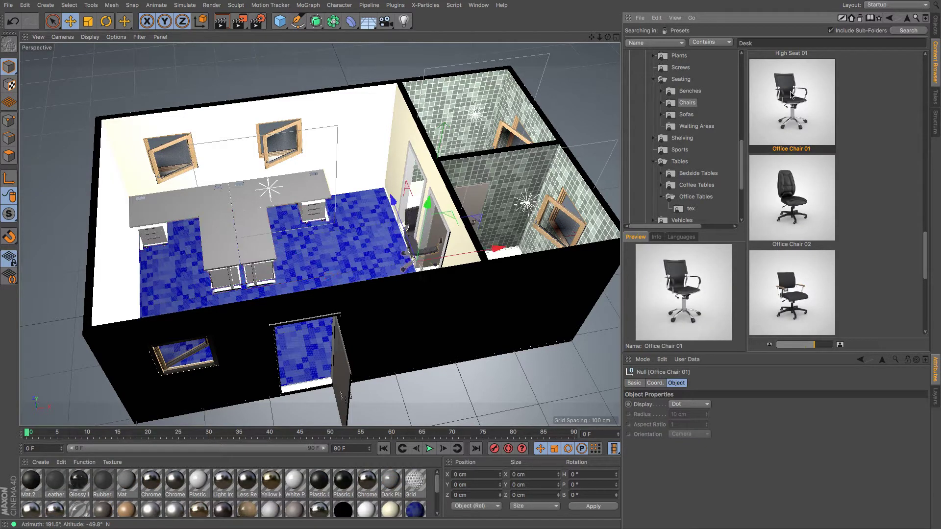
{"action": "left_click_drag", "start_coordinate": [504, 253], "coordinate": [251, 282]}
{"action": "left_click_drag", "start_coordinate": [174, 240], "coordinate": [172, 225]}
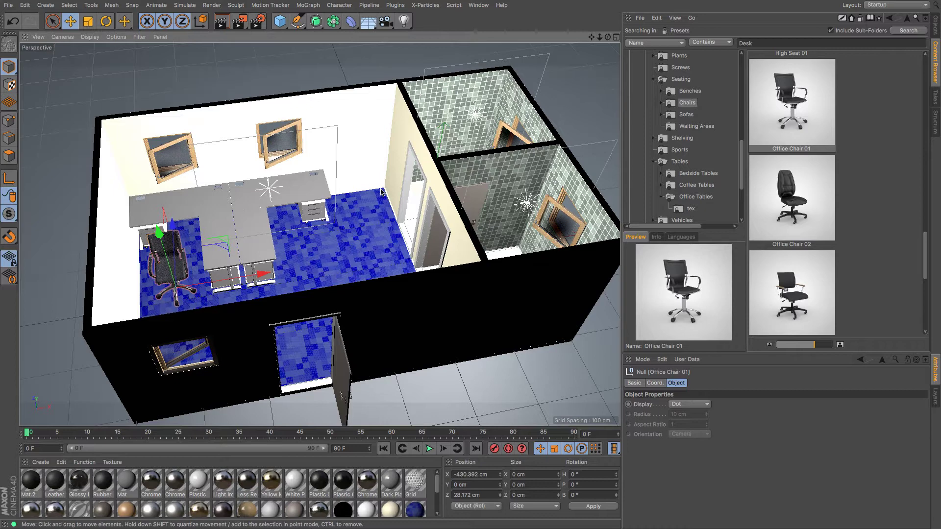
- In the front view, move Office Chair 01 along X to about -401 cm, between the two drawer units
{"action": "key", "text": "F4"}
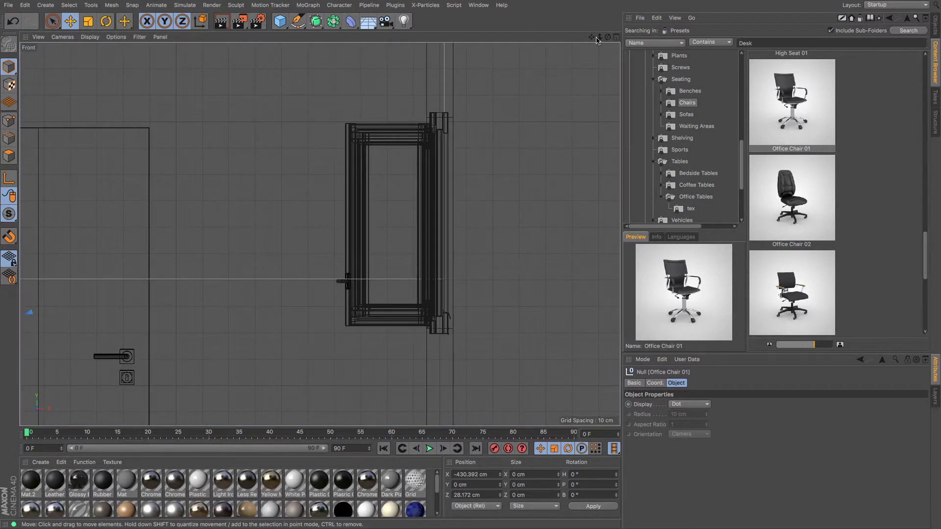
{"action": "left_click_drag", "start_coordinate": [596, 37], "coordinate": [800, 43]}
{"action": "scroll", "coordinate": [242, 291], "scroll_direction": "up", "scroll_amount": 3}
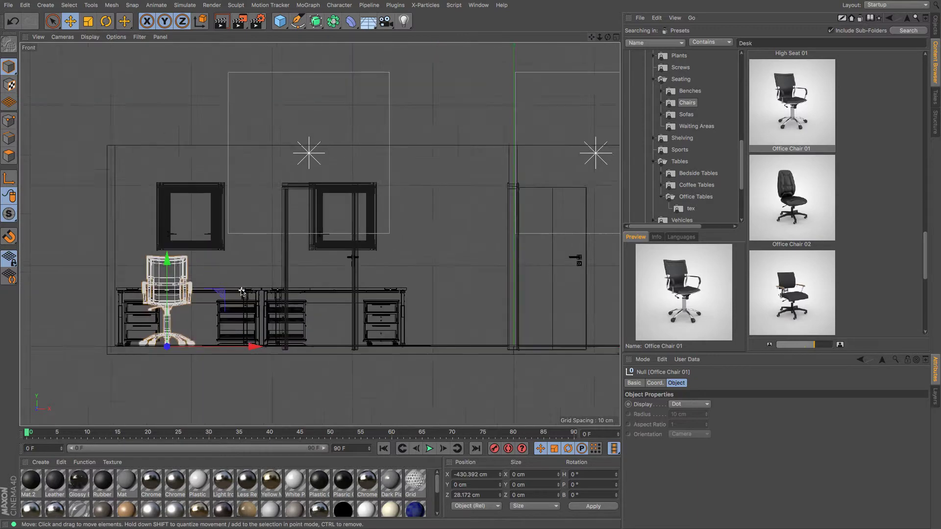
{"action": "scroll", "coordinate": [241, 291], "scroll_direction": "up", "scroll_amount": 1}
{"action": "left_click_drag", "start_coordinate": [230, 369], "coordinate": [260, 370]}
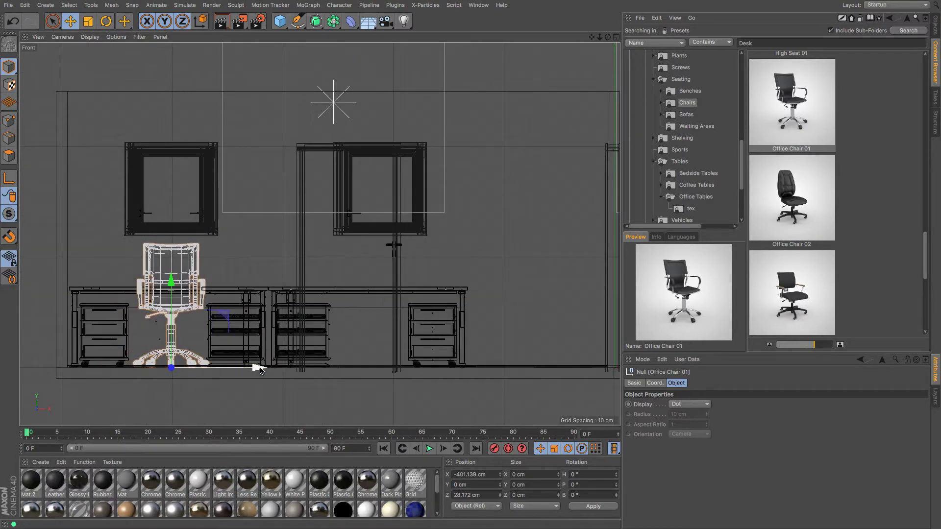
- In the top view, move Office Chair 01 to about X -431 cm and Z 73 cm and rotate its heading to about 125.5°
{"action": "key", "text": "F2"}
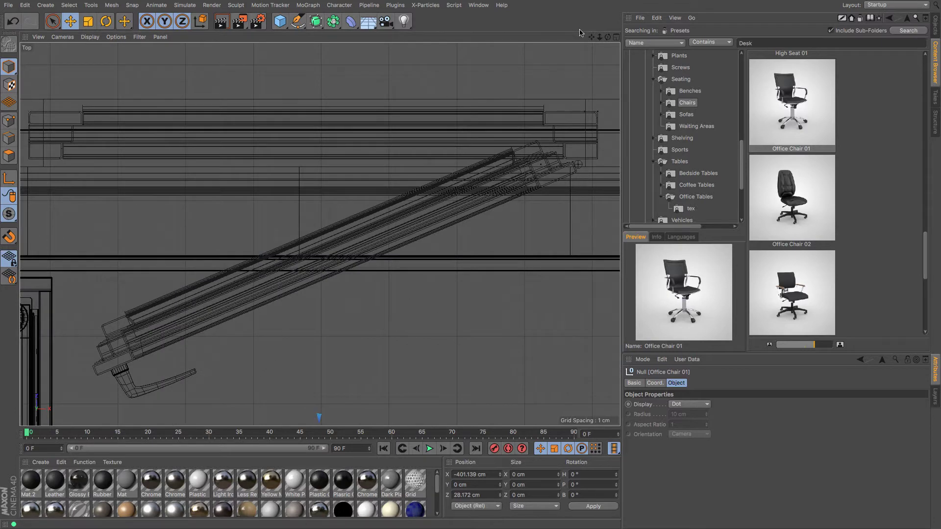
{"action": "left_click_drag", "start_coordinate": [601, 39], "coordinate": [559, 107]}
{"action": "left_click_drag", "start_coordinate": [285, 270], "coordinate": [286, 214]}
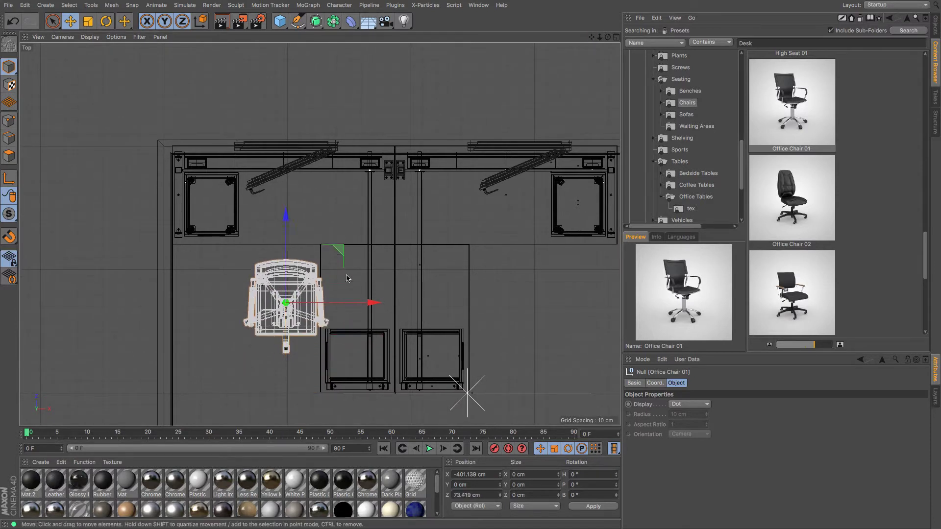
{"action": "left_click_drag", "start_coordinate": [373, 302], "coordinate": [338, 303]}
{"action": "key", "text": "r"}
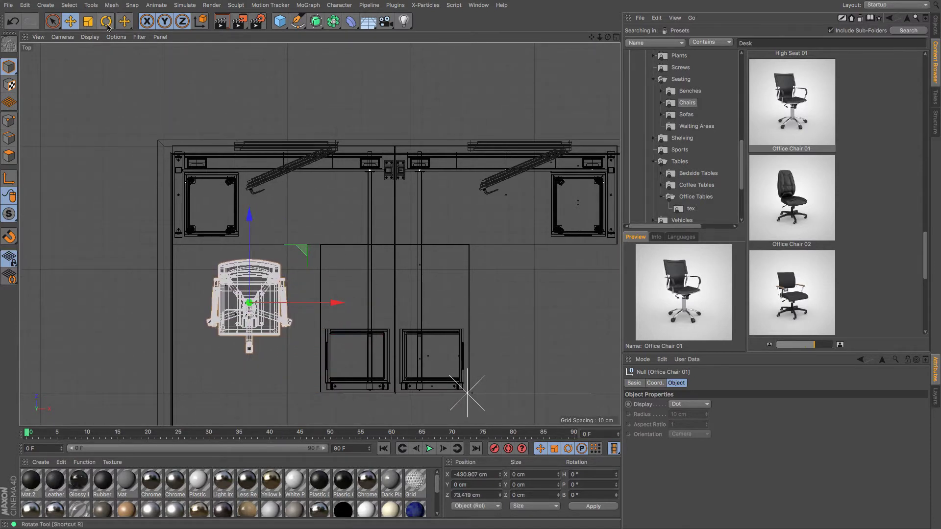
{"action": "left_click_drag", "start_coordinate": [421, 103], "coordinate": [147, 283]}
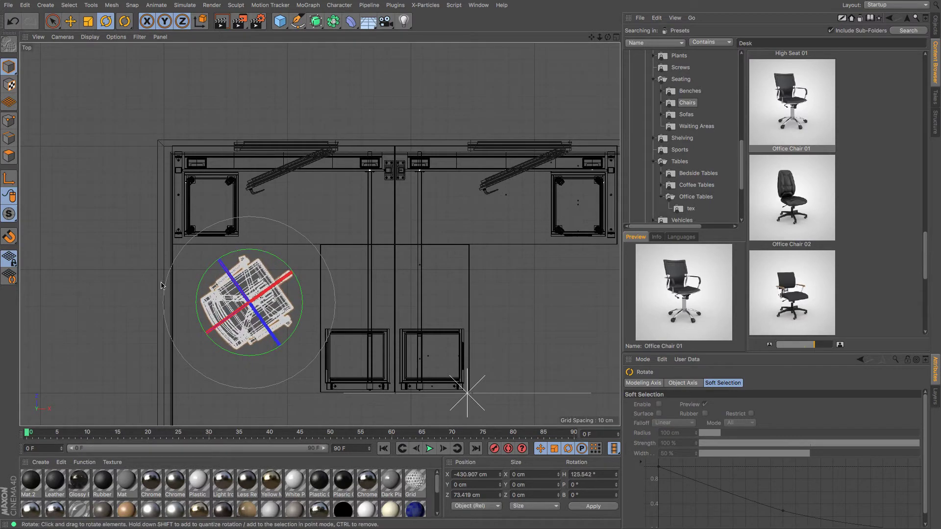
- Try to nest Office Chair 01 under the Symmetry object and group the Symmetry hierarchy under a null
{"action": "left_click", "coordinate": [936, 30]}
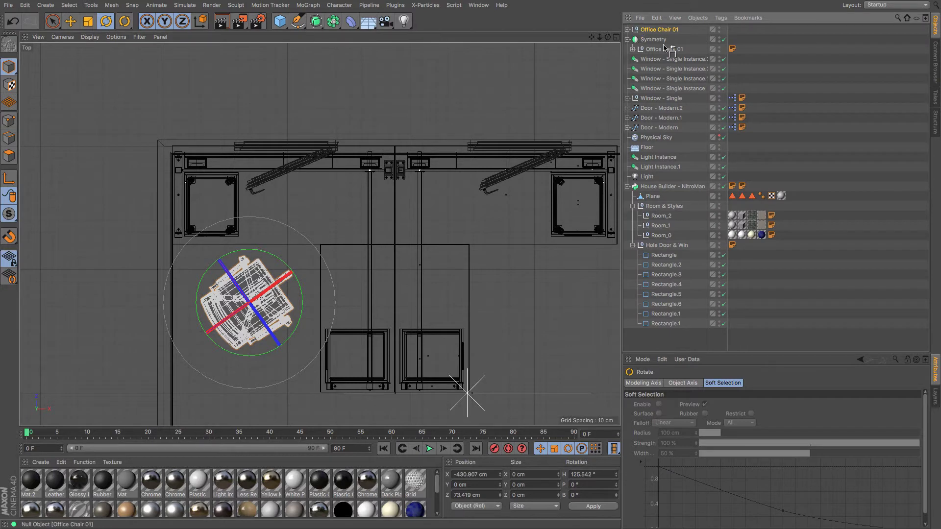
{"action": "left_click_drag", "start_coordinate": [663, 48], "coordinate": [663, 47]}
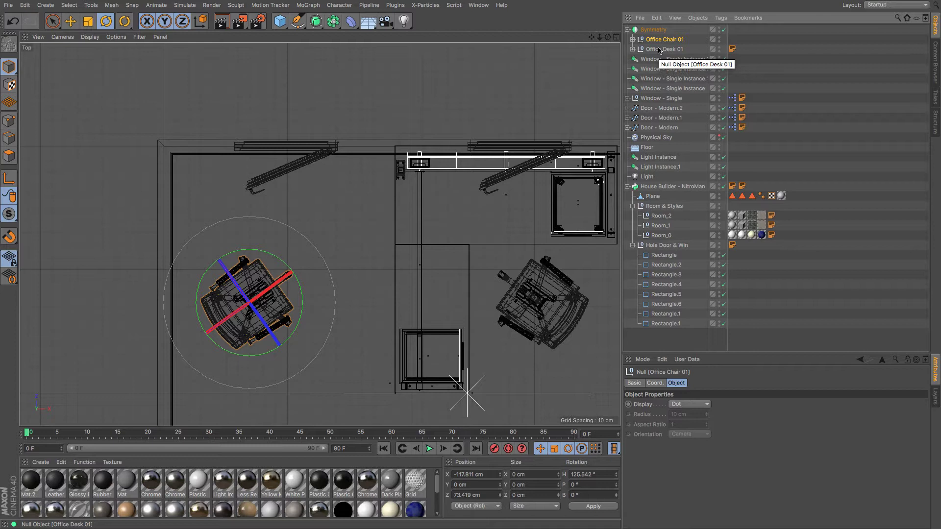
{"action": "left_click", "coordinate": [660, 49], "text": "shift"}
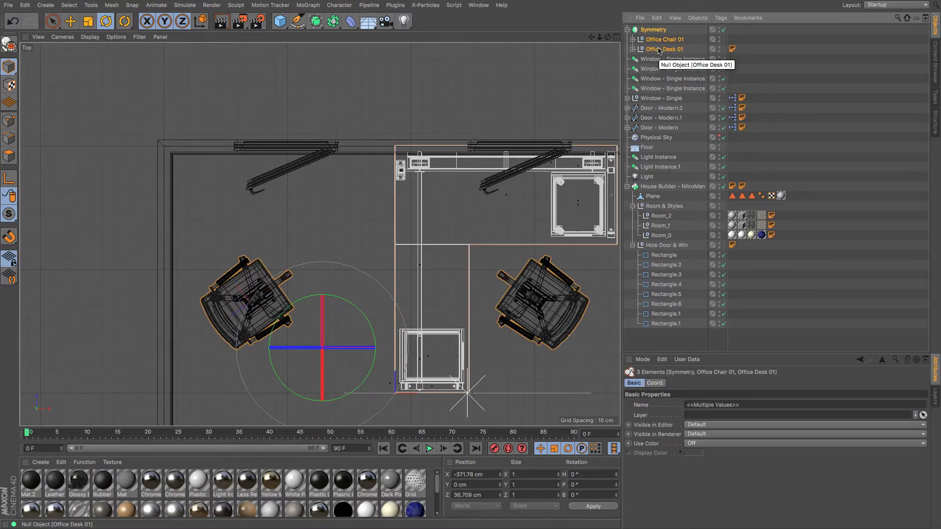
{"action": "key", "text": "alt+g"}
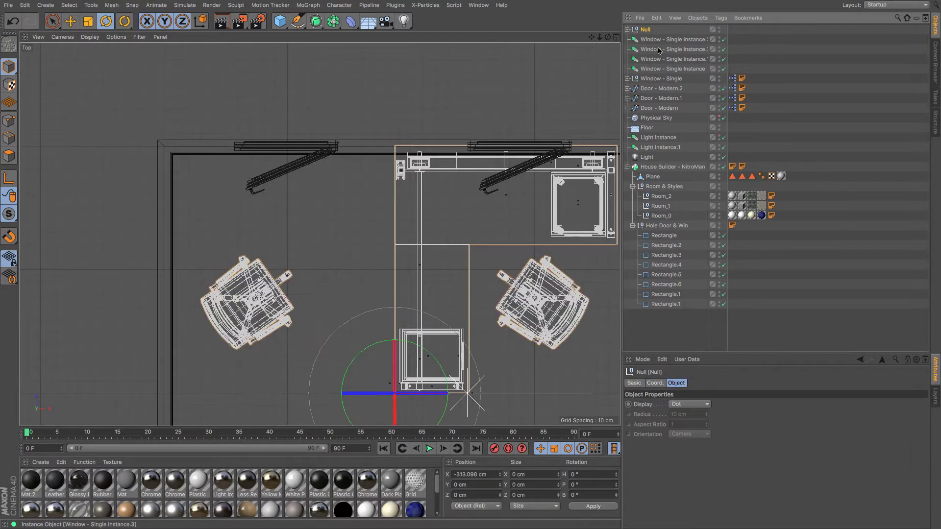
{"action": "left_click", "coordinate": [627, 29]}
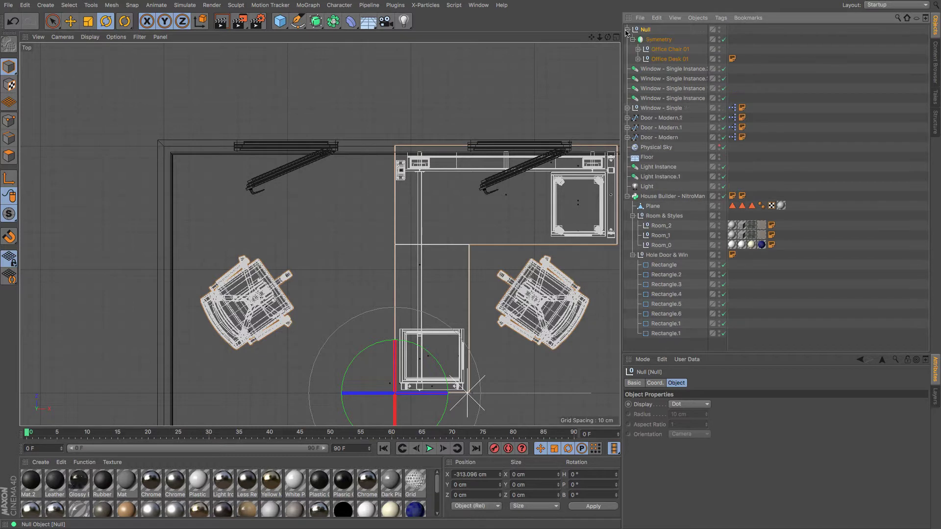
{"action": "left_click", "coordinate": [665, 60]}
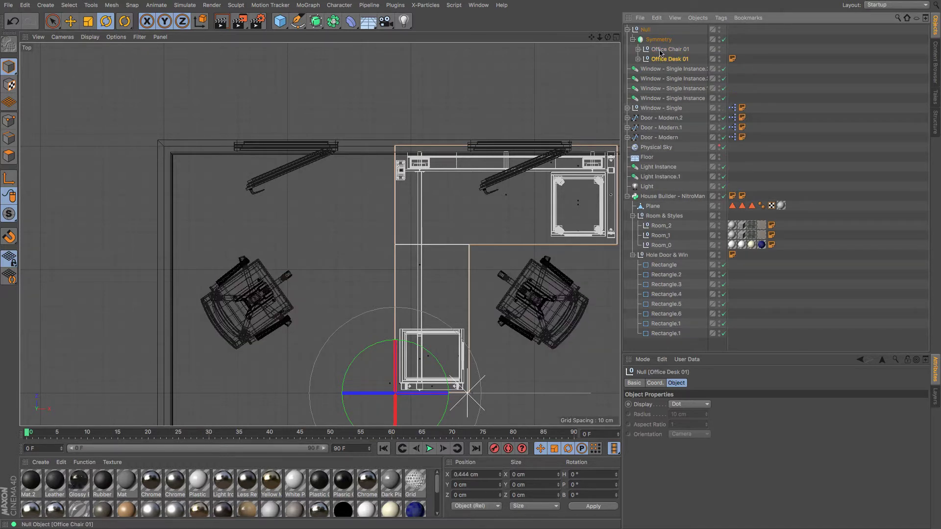
{"action": "left_click", "coordinate": [660, 50]}
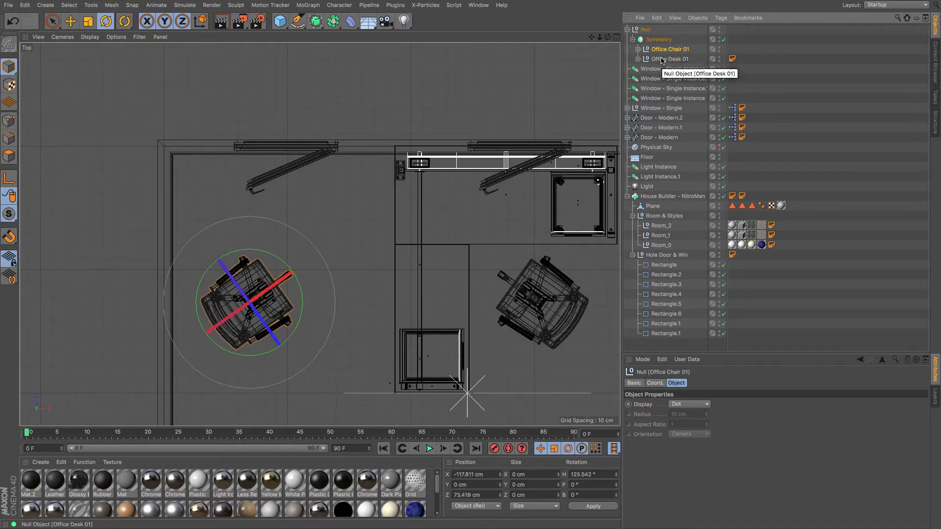
- Undo the null grouping and the nesting of Office Chair 01 under the Symmetry object
{"action": "key", "text": "ctrl+z"}
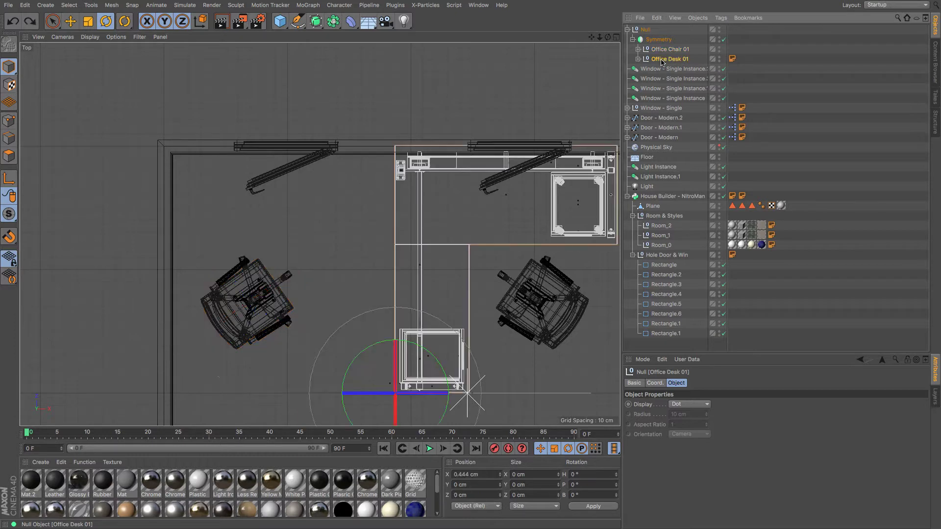
{"action": "key", "text": "ctrl+z"}
{"action": "key", "text": "ctrl+z"}
{"action": "key", "text": "ctrl+z"}
{"action": "key", "text": "ctrl+z"}
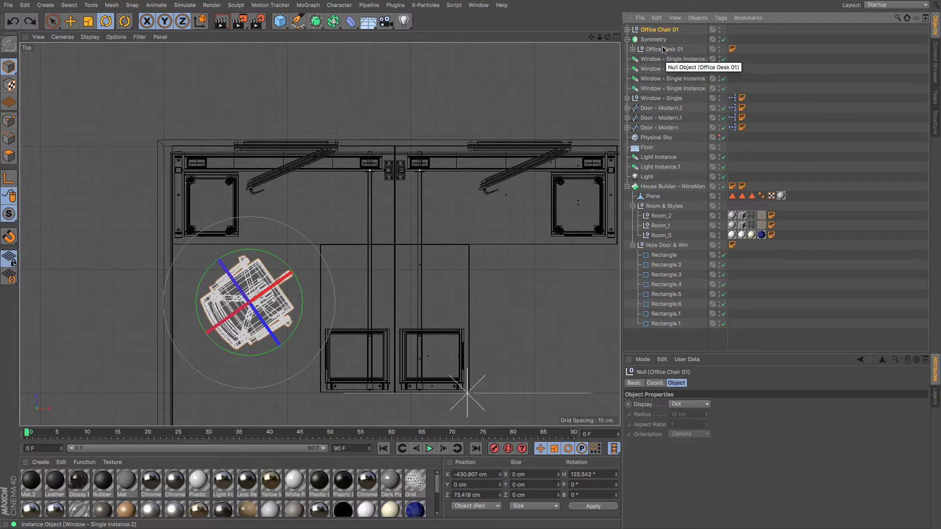
- Move Office Chair 01 to the other desk at about X -200 cm, Z 72 cm, and rotate its heading to about 215°
{"action": "left_click", "coordinate": [70, 21]}
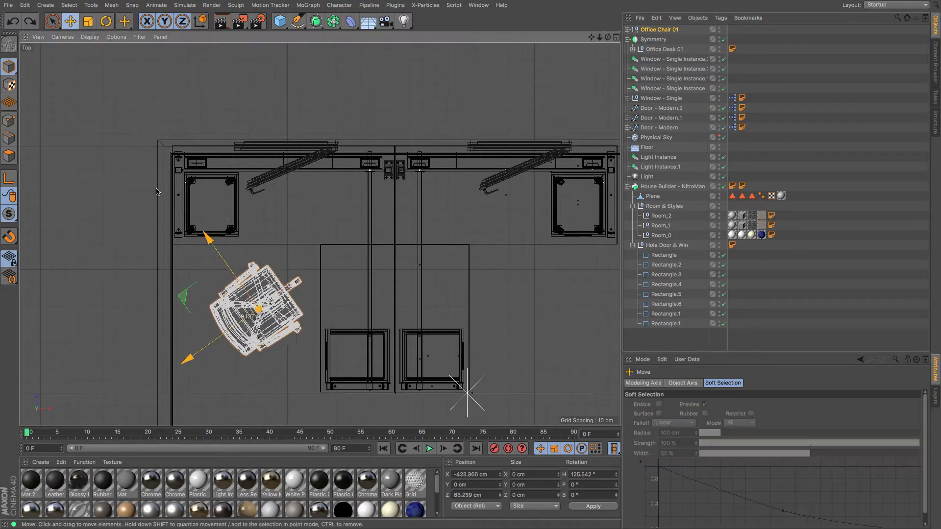
{"action": "left_click_drag", "start_coordinate": [157, 193], "coordinate": [362, 177]}
{"action": "left_click", "coordinate": [109, 23]}
{"action": "left_click_drag", "start_coordinate": [75, 204], "coordinate": [96, 67]}
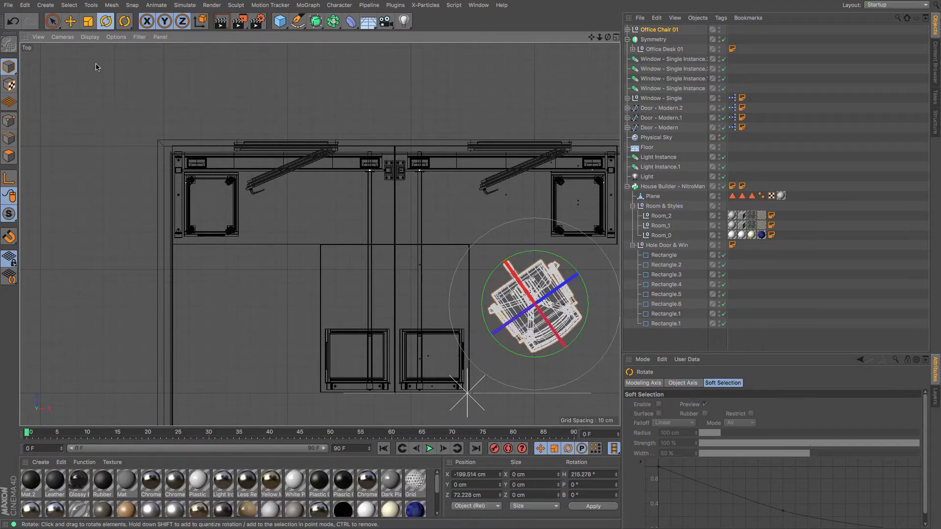
- Nest Office Chair 01 inside Office Desk 01 under the Symmetry object and return to the perspective view
{"action": "left_click", "coordinate": [633, 49]}
{"action": "left_click_drag", "start_coordinate": [657, 32], "coordinate": [660, 54]}
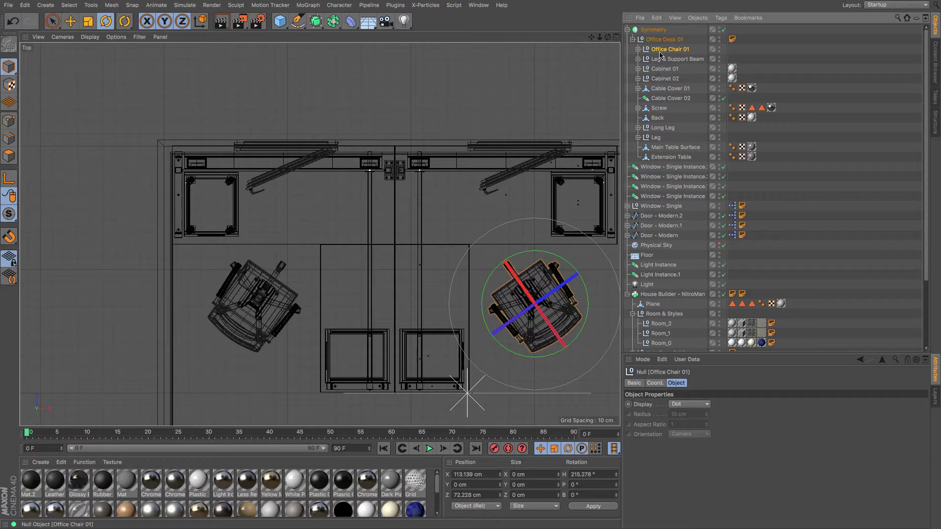
{"action": "key", "text": "F1"}
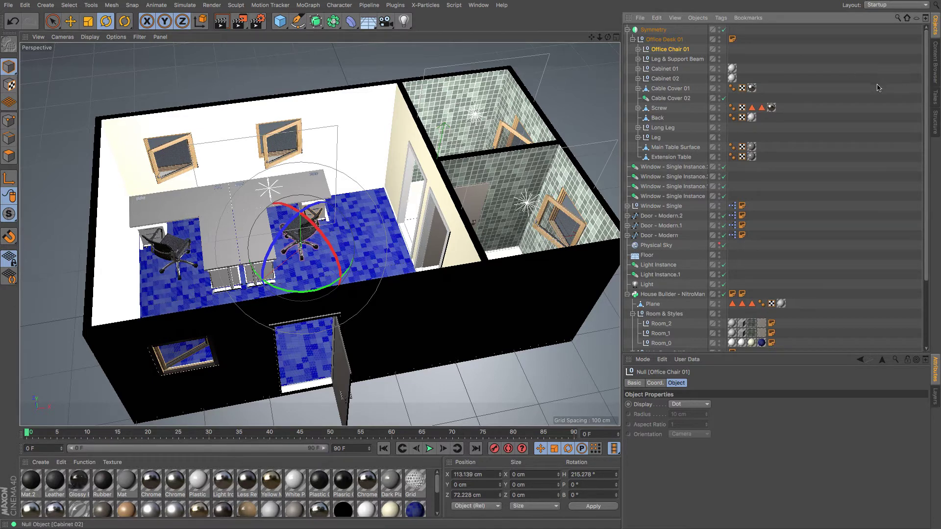
- Return to the Content Browser, collapse the Seating folder and expand the Plants folder
{"action": "left_click", "coordinate": [936, 62]}
{"action": "scroll", "coordinate": [918, 121], "scroll_direction": "up", "scroll_amount": 5}
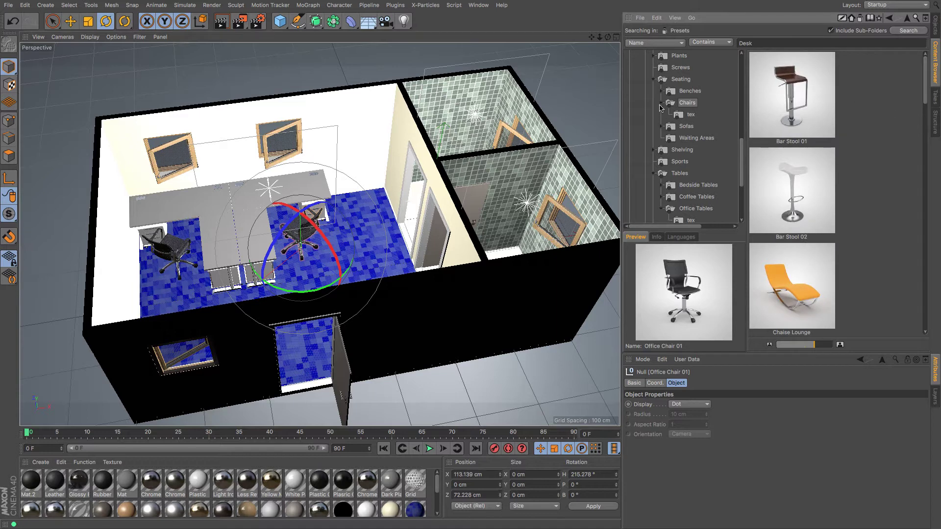
{"action": "left_click", "coordinate": [680, 79]}
{"action": "left_click", "coordinate": [653, 80]}
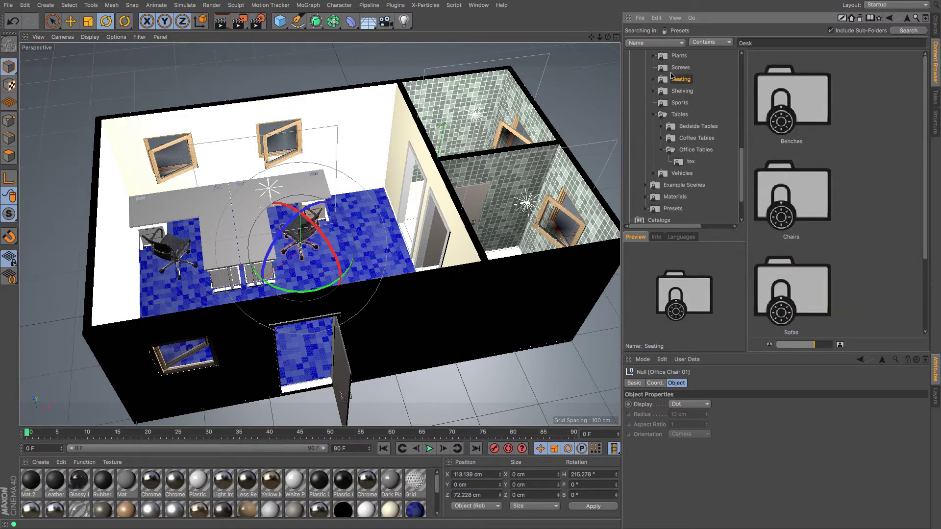
{"action": "left_click", "coordinate": [677, 57]}
{"action": "left_click", "coordinate": [654, 56]}
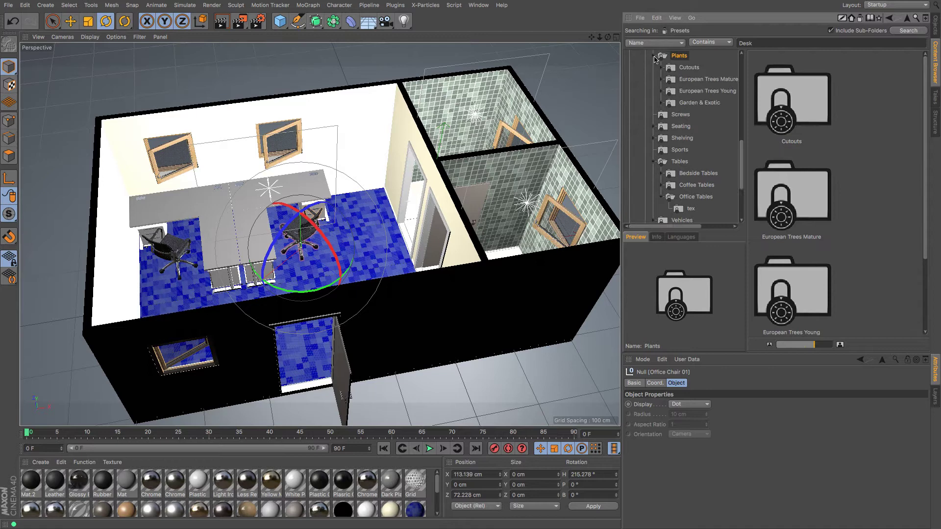
- Look through the Cutouts, European Trees Mature, European Trees Young and Garden & Exotic plant folders
{"action": "left_click", "coordinate": [685, 68]}
{"action": "left_click", "coordinate": [689, 79]}
{"action": "left_click", "coordinate": [690, 91]}
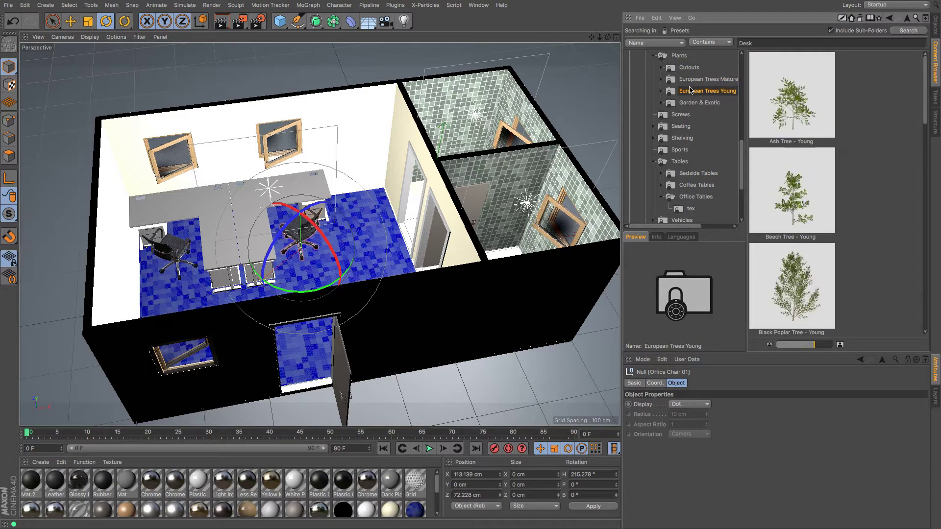
{"action": "left_click", "coordinate": [691, 102]}
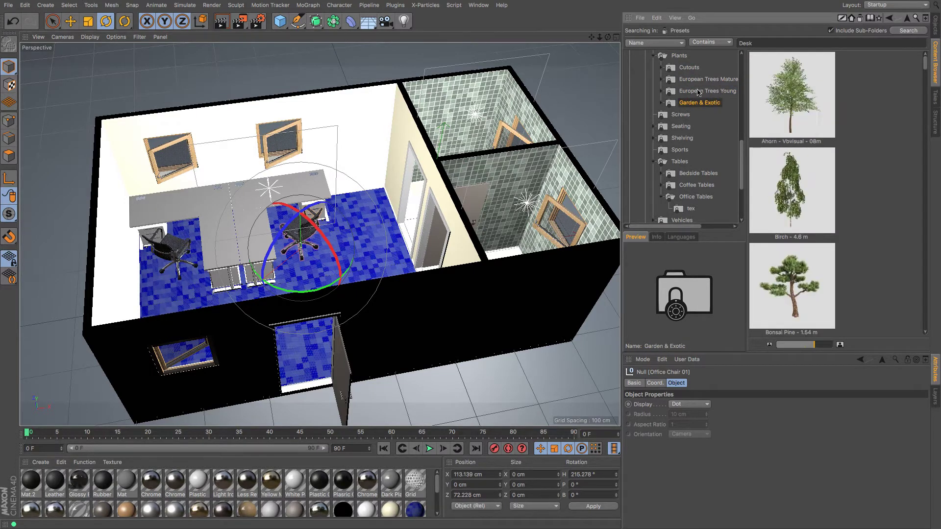
{"action": "left_click", "coordinate": [696, 79]}
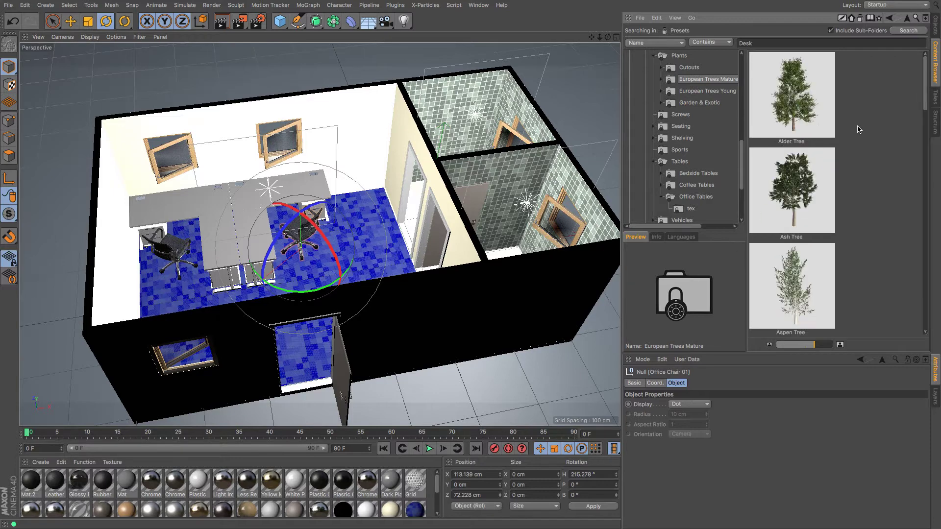
{"action": "left_click", "coordinate": [696, 72]}
{"action": "scroll", "coordinate": [839, 120], "scroll_direction": "down", "scroll_amount": 3}
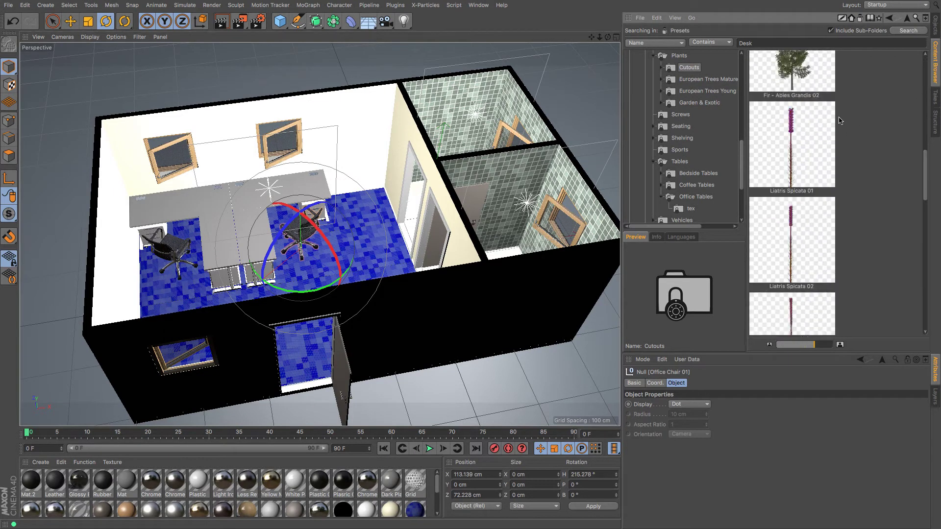
{"action": "scroll", "coordinate": [840, 120], "scroll_direction": "up", "scroll_amount": 3}
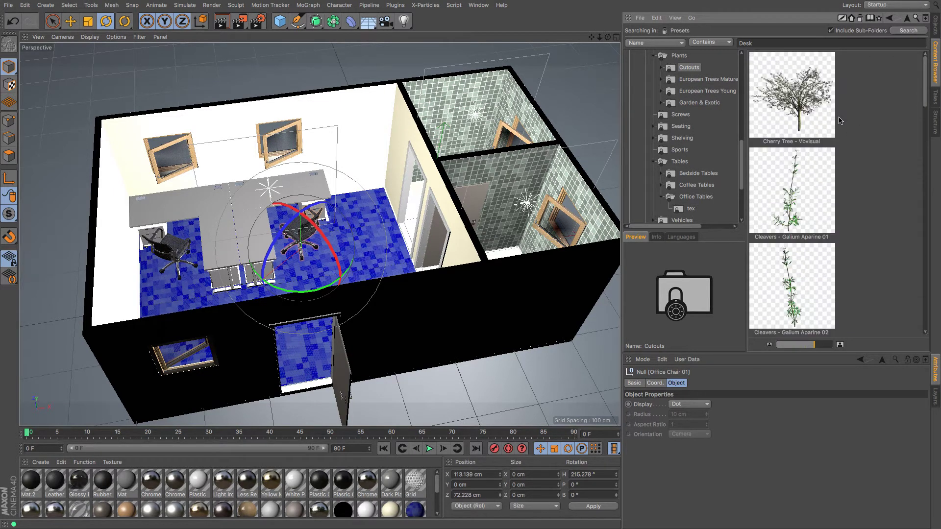
- Collapse the Plants and Tables folders and look through Shelving's Living Room & Bedroom and Modular Cabinets & Doors folders
{"action": "left_click", "coordinate": [654, 57]}
{"action": "left_click", "coordinate": [653, 115]}
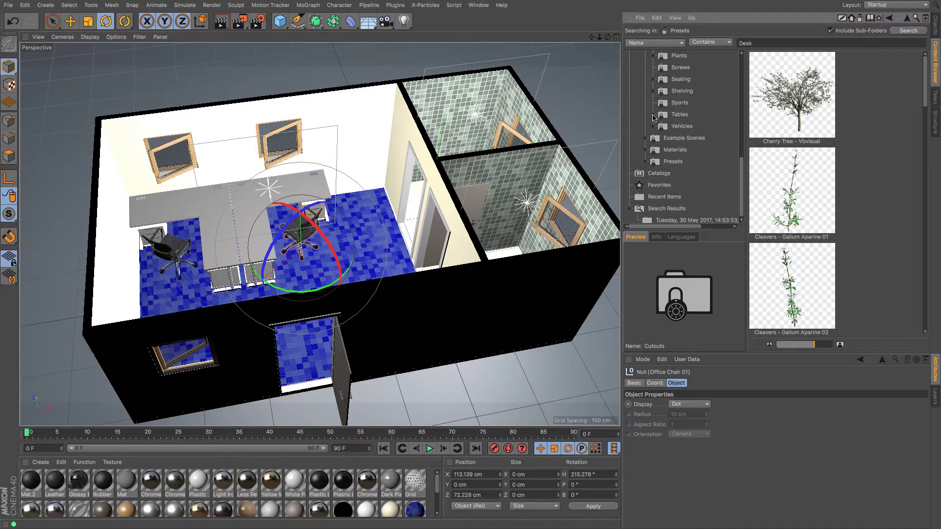
{"action": "left_click", "coordinate": [680, 92]}
{"action": "left_click", "coordinate": [653, 91]}
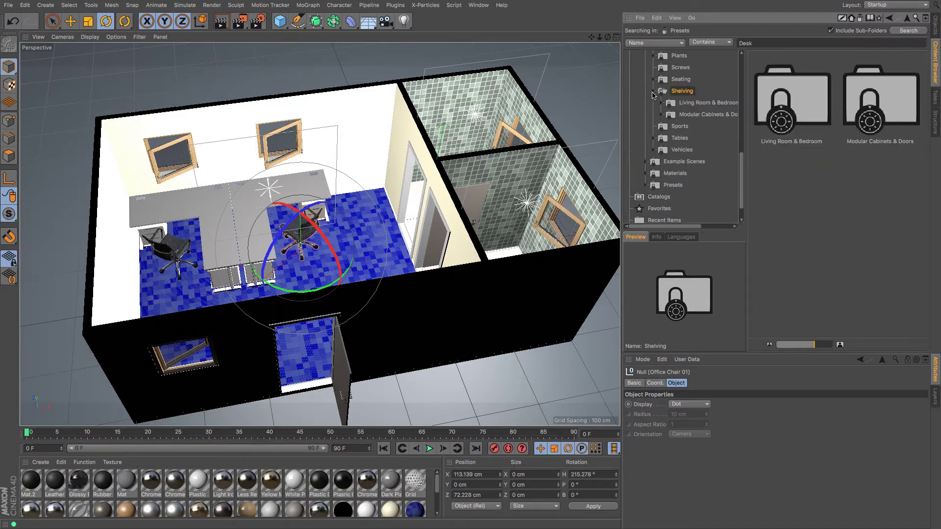
{"action": "left_click", "coordinate": [701, 103]}
{"action": "scroll", "coordinate": [795, 131], "scroll_direction": "down", "scroll_amount": 5}
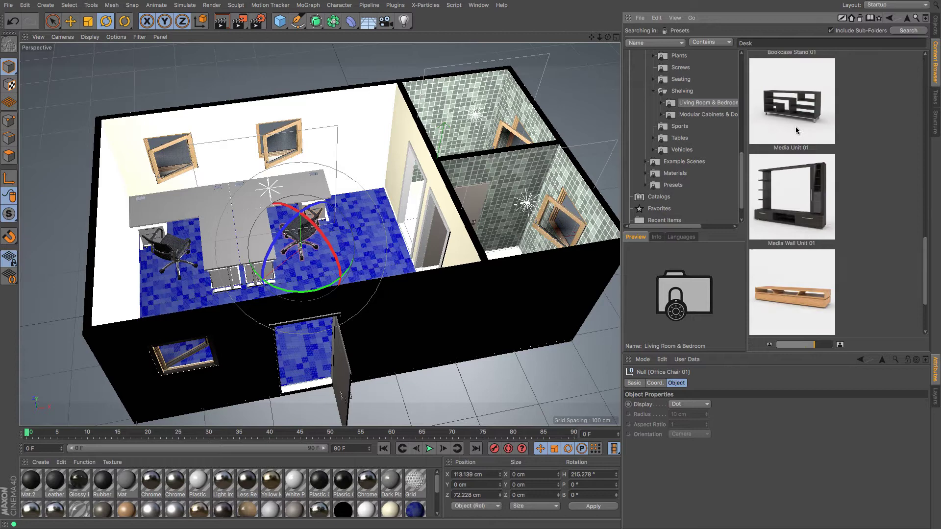
{"action": "left_click", "coordinate": [708, 115]}
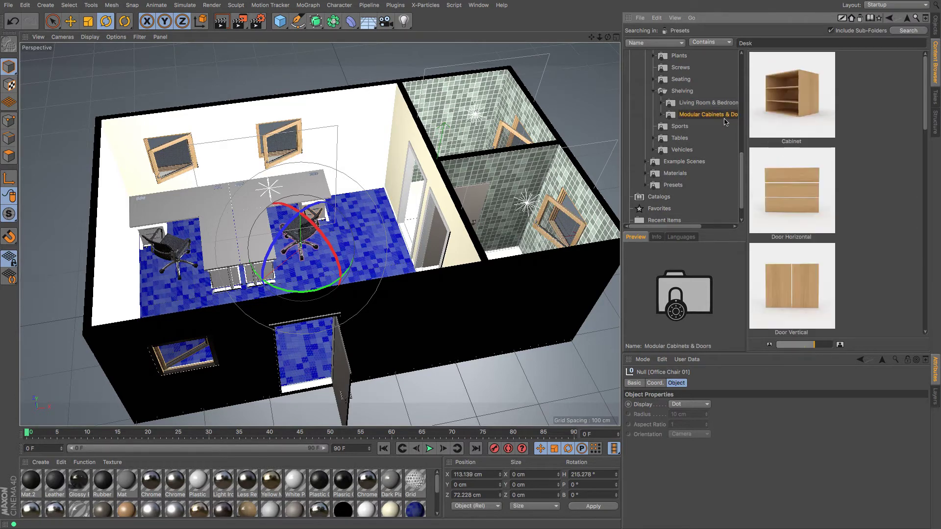
{"action": "scroll", "coordinate": [836, 146], "scroll_direction": "down", "scroll_amount": 10}
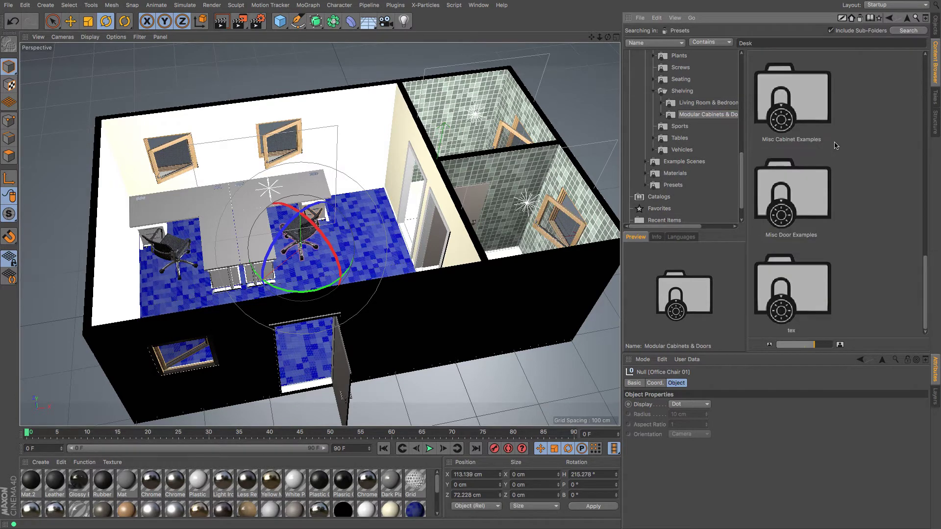
{"action": "scroll", "coordinate": [836, 146], "scroll_direction": "up", "scroll_amount": 10}
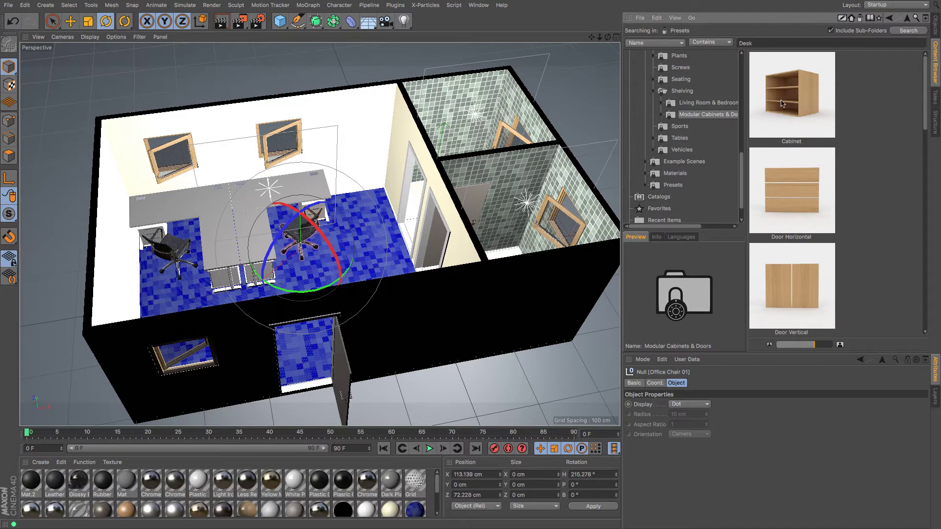
- Open the Bath folder under 3D Objects and check its subfolders
{"action": "scroll", "coordinate": [726, 114], "scroll_direction": "up", "scroll_amount": 5}
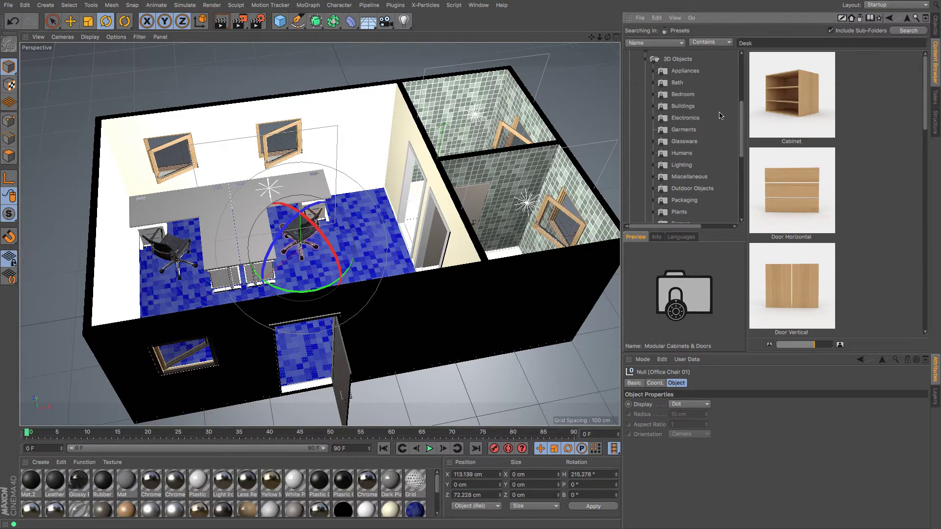
{"action": "left_click", "coordinate": [678, 83]}
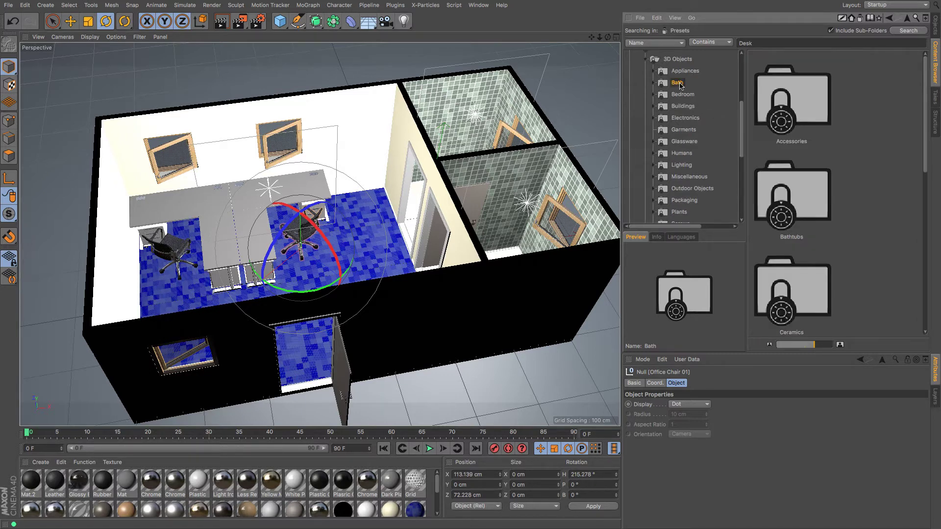
{"action": "left_click", "coordinate": [653, 83]}
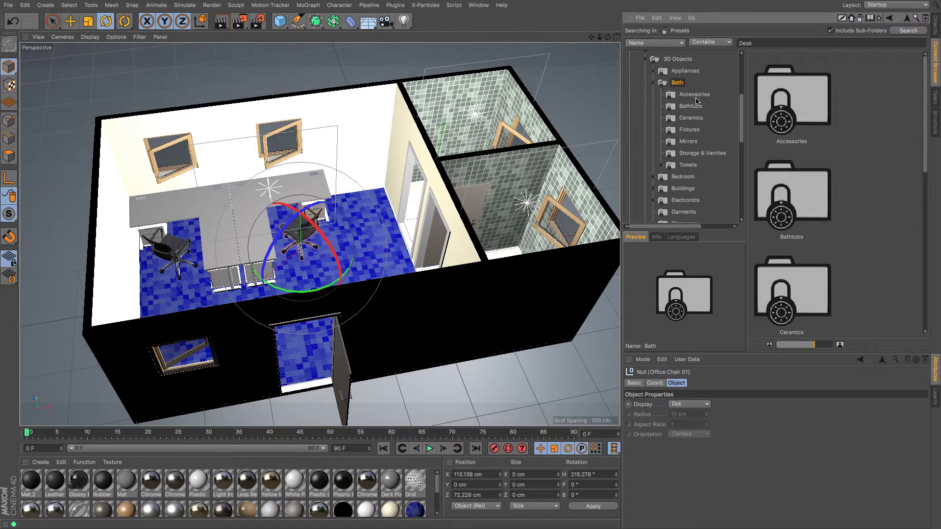
{"action": "left_click", "coordinate": [654, 83]}
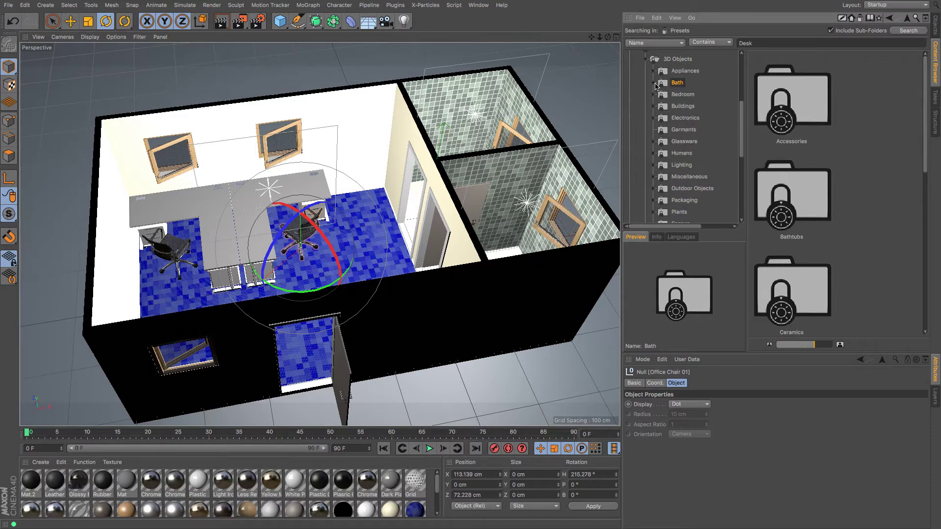
- Expand the Bath folder and look through its Accessories and Bathtubs presets
{"action": "left_click", "coordinate": [654, 83]}
{"action": "left_click", "coordinate": [694, 94]}
{"action": "scroll", "coordinate": [867, 151], "scroll_direction": "down", "scroll_amount": 5}
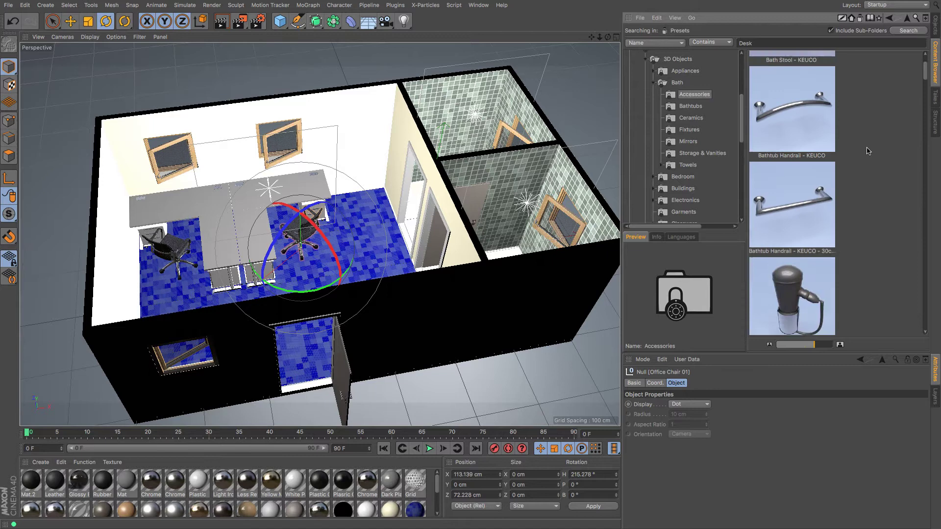
{"action": "scroll", "coordinate": [867, 151], "scroll_direction": "down", "scroll_amount": 10}
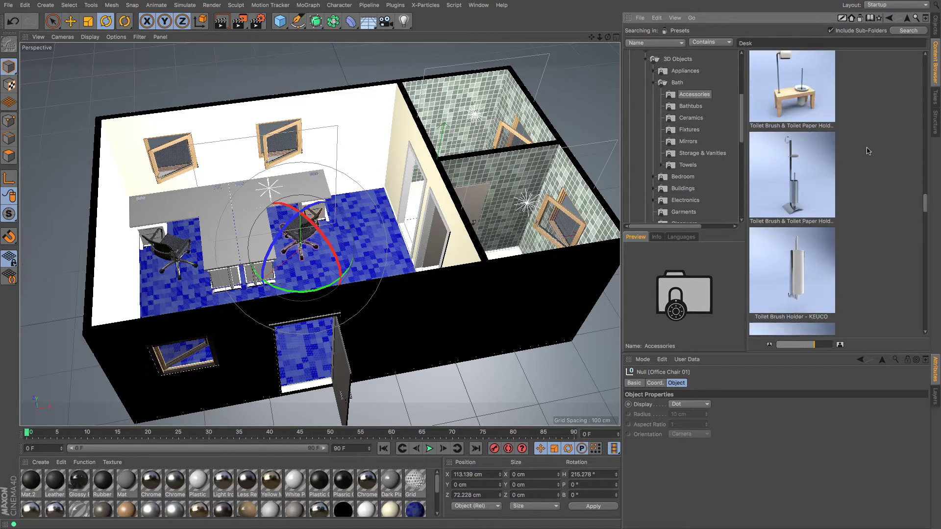
{"action": "scroll", "coordinate": [868, 151], "scroll_direction": "down", "scroll_amount": 8}
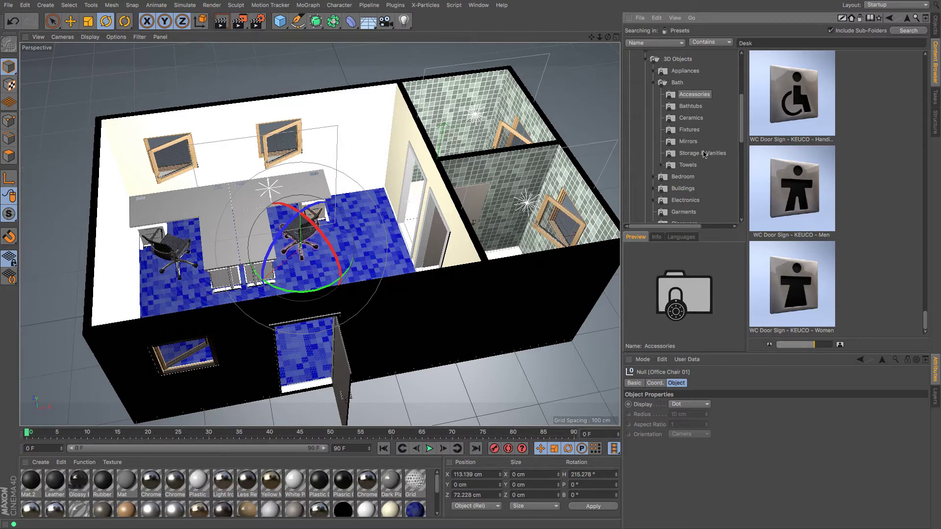
{"action": "left_click", "coordinate": [690, 106]}
{"action": "scroll", "coordinate": [778, 165], "scroll_direction": "down", "scroll_amount": 5}
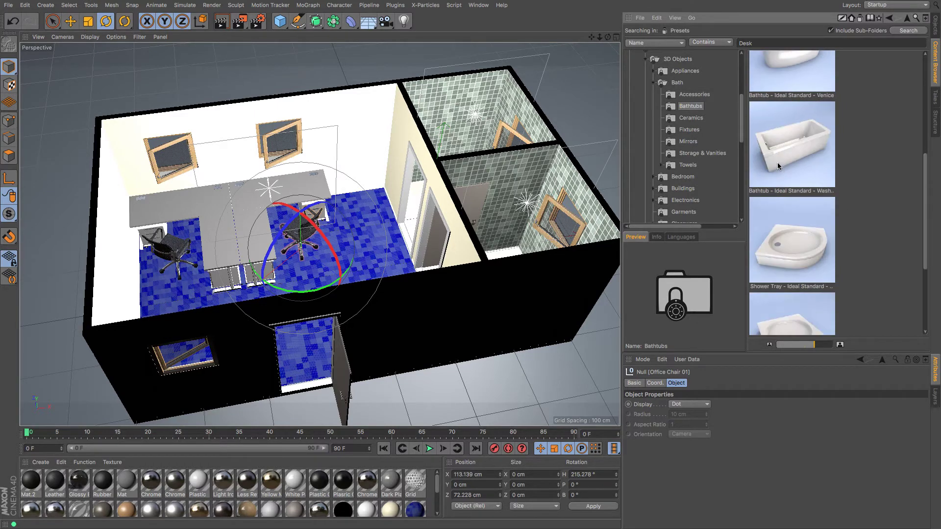
{"action": "scroll", "coordinate": [777, 166], "scroll_direction": "up", "scroll_amount": 5}
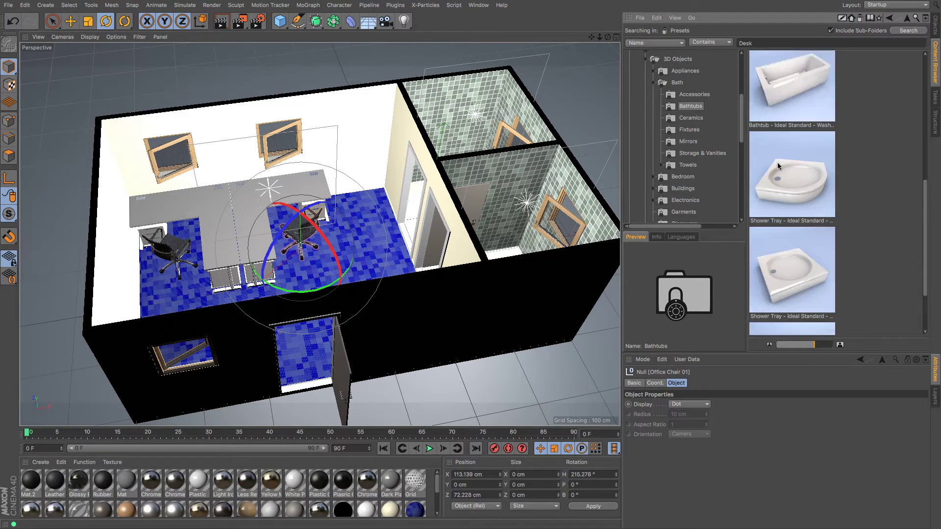
- Add the Toilet - Ideal Standard - SanRemo 01 object from Bath's Ceramics folder to the scene
{"action": "left_click", "coordinate": [691, 118]}
{"action": "scroll", "coordinate": [808, 150], "scroll_direction": "down", "scroll_amount": 10}
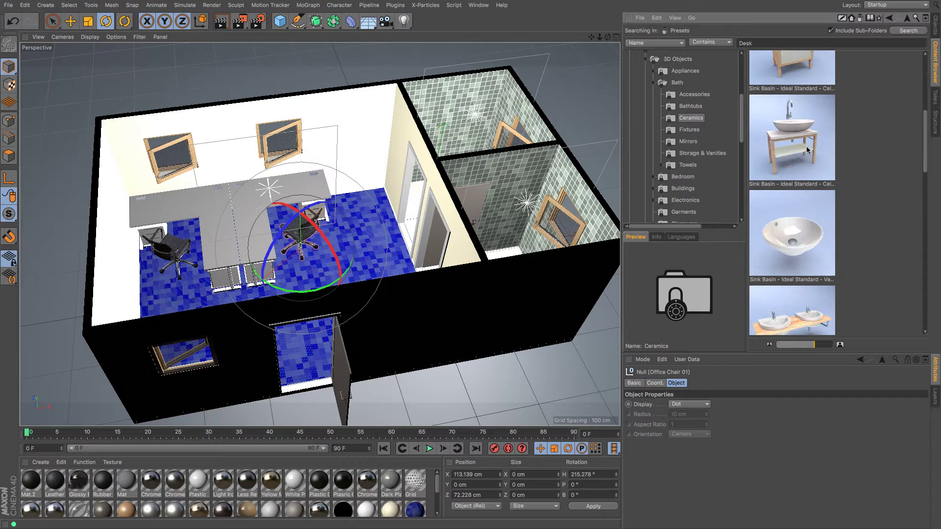
{"action": "scroll", "coordinate": [808, 152], "scroll_direction": "up", "scroll_amount": 4}
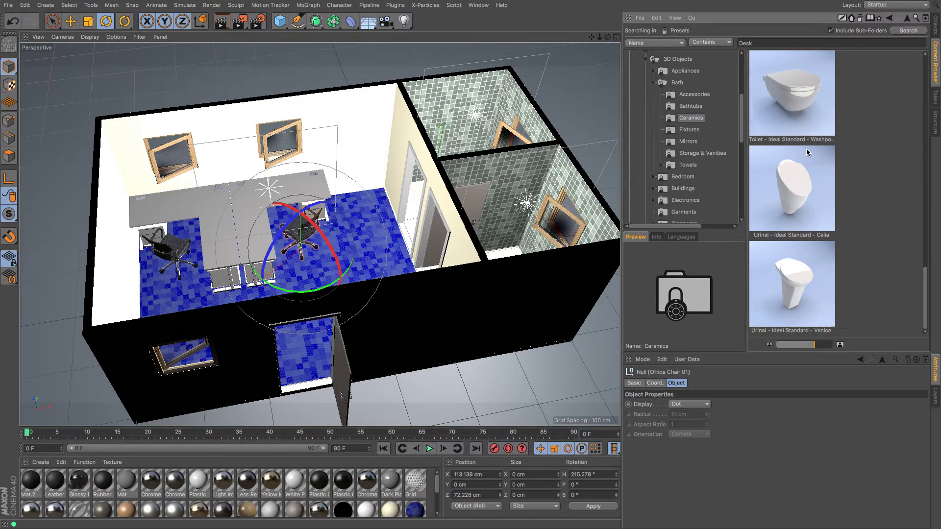
{"action": "scroll", "coordinate": [808, 152], "scroll_direction": "up", "scroll_amount": 4}
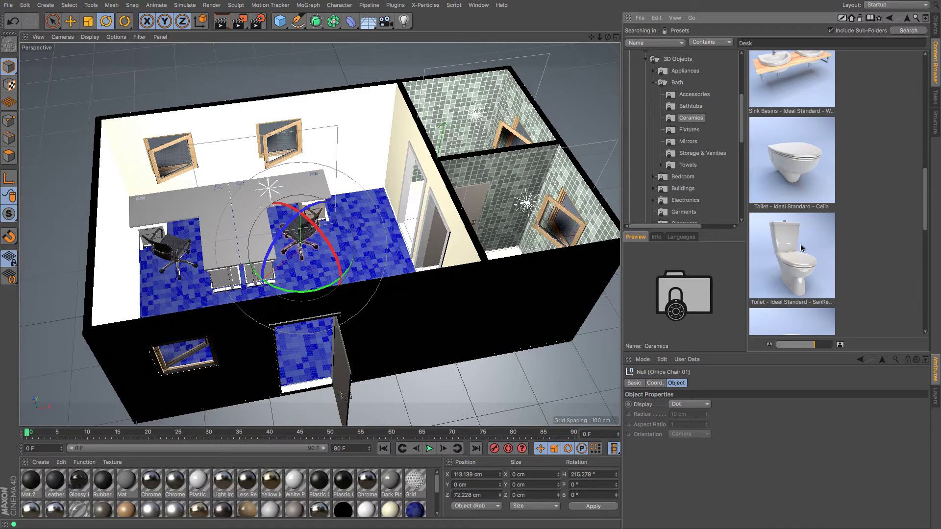
{"action": "double_click", "coordinate": [802, 249]}
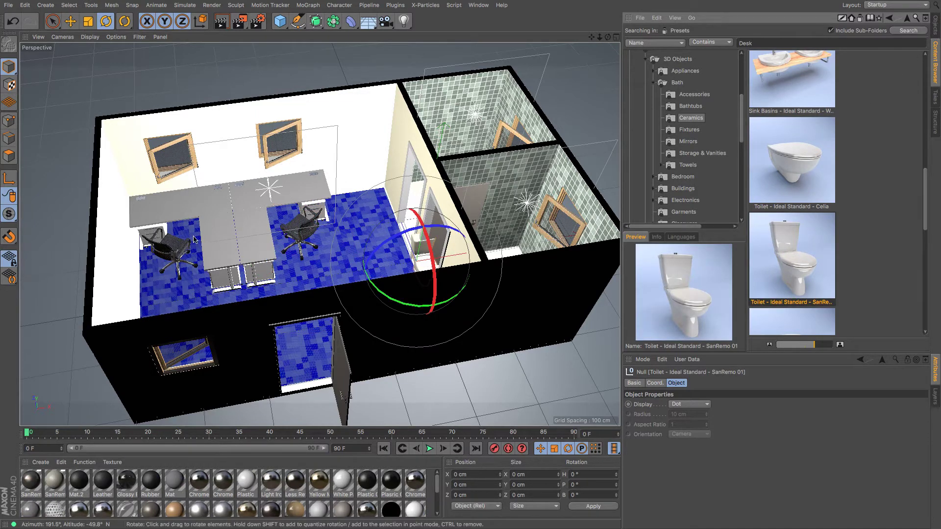
- Move the toilet along X to about 150 cm and rotate its heading to -90° in the top view
{"action": "key", "text": "e"}
{"action": "left_click_drag", "start_coordinate": [516, 253], "coordinate": [571, 238]}
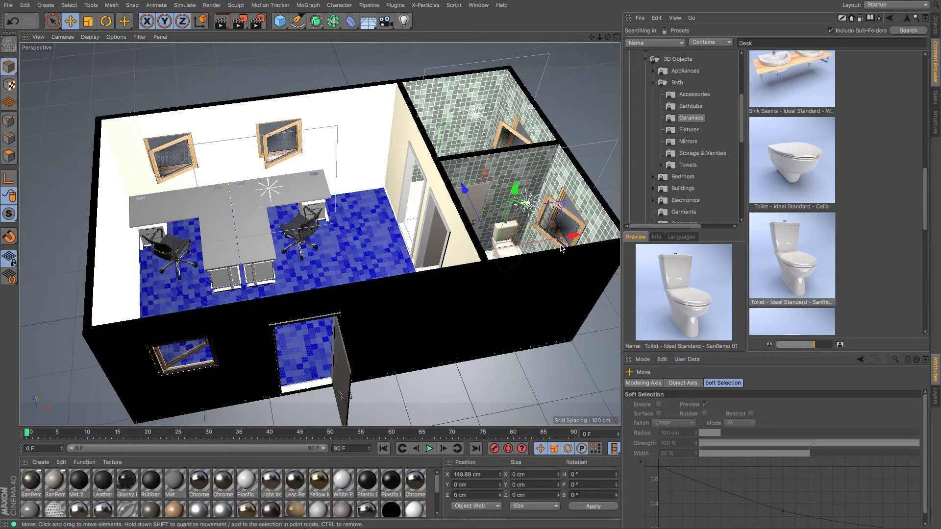
{"action": "key", "text": "F2"}
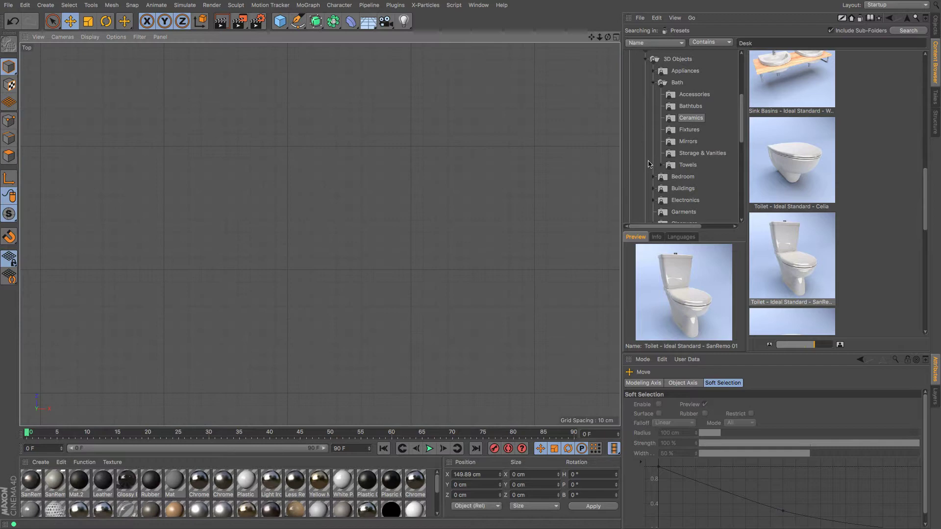
{"action": "left_click_drag", "start_coordinate": [595, 39], "coordinate": [475, 6]}
{"action": "left_click", "coordinate": [106, 21]}
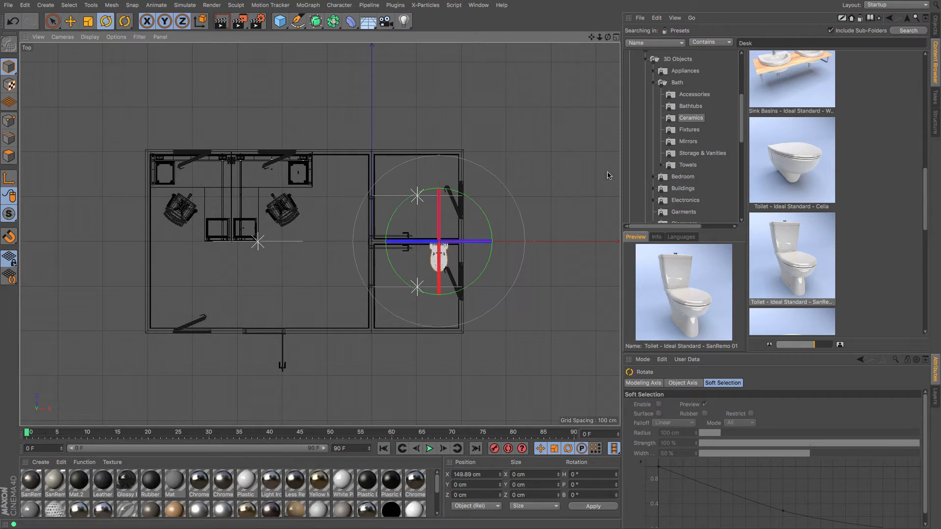
{"action": "left_click_drag", "start_coordinate": [578, 195], "coordinate": [498, 348]}
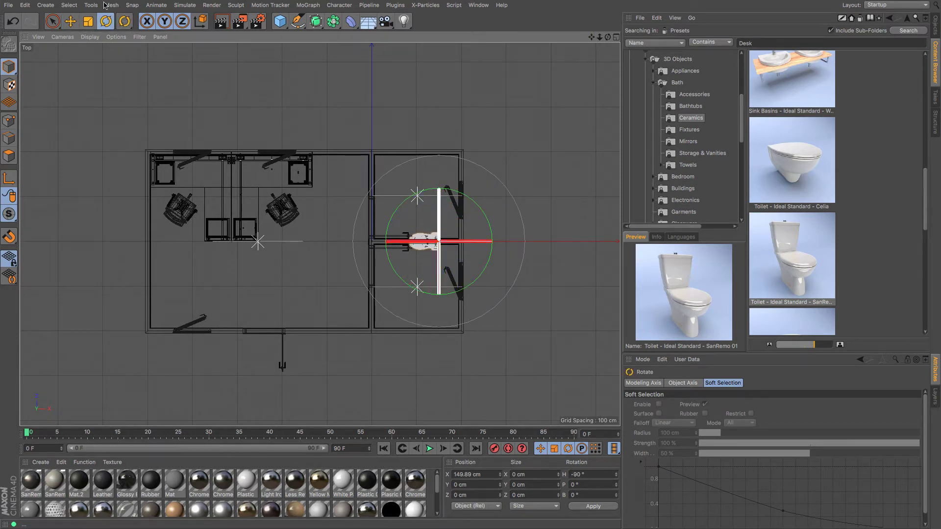
- Place the toilet against the restroom's outer wall under the window, at about X 193 cm, Z -104 cm
{"action": "left_click", "coordinate": [72, 22]}
{"action": "left_click_drag", "start_coordinate": [88, 113], "coordinate": [107, 160]}
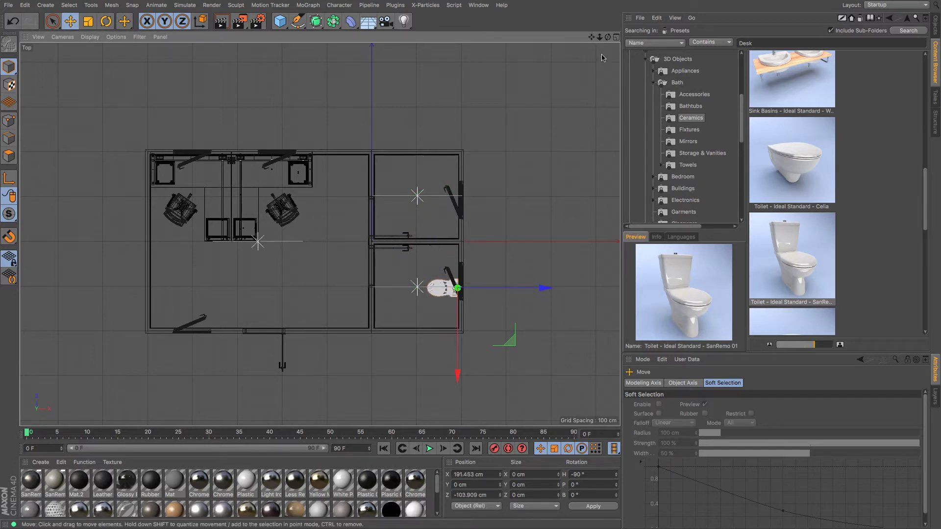
{"action": "right_click_drag", "start_coordinate": [319, 234], "coordinate": [471, 266], "text": "alt"}
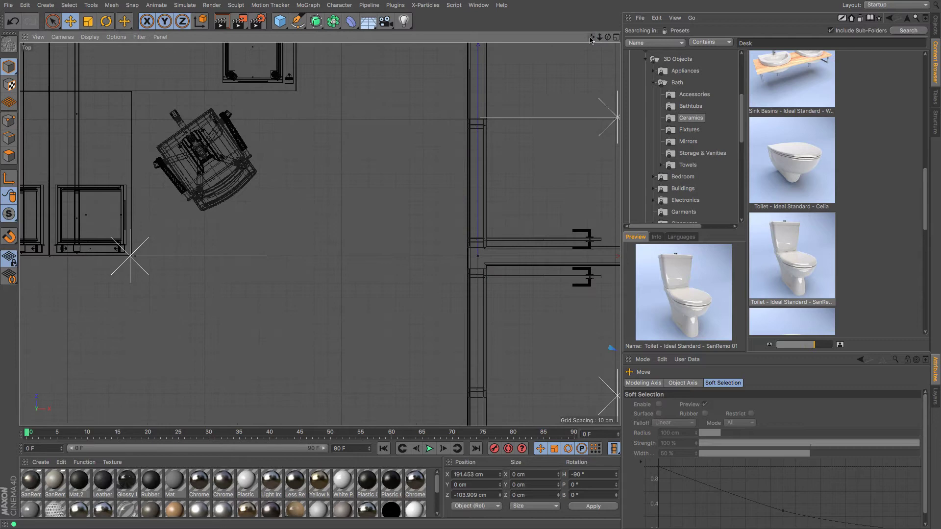
{"action": "left_click_drag", "start_coordinate": [590, 38], "coordinate": [311, 0]}
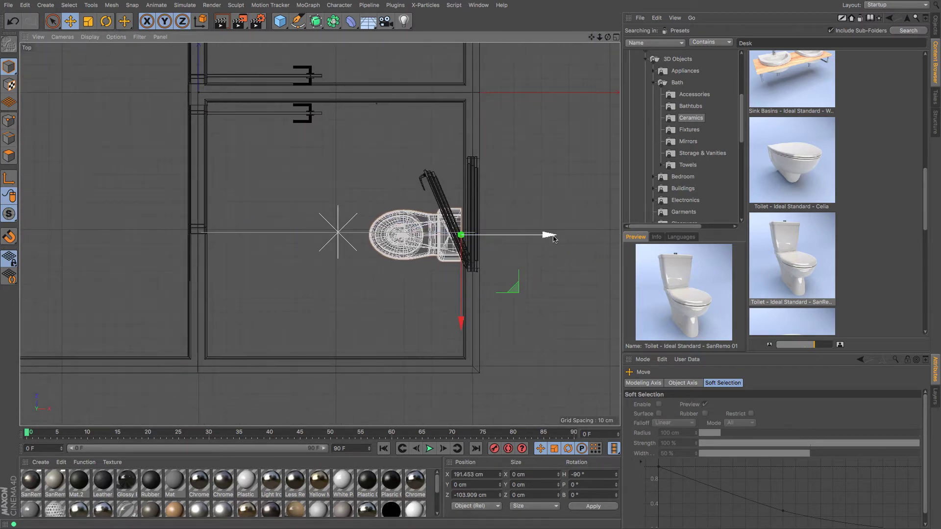
{"action": "left_click_drag", "start_coordinate": [553, 238], "coordinate": [556, 239]}
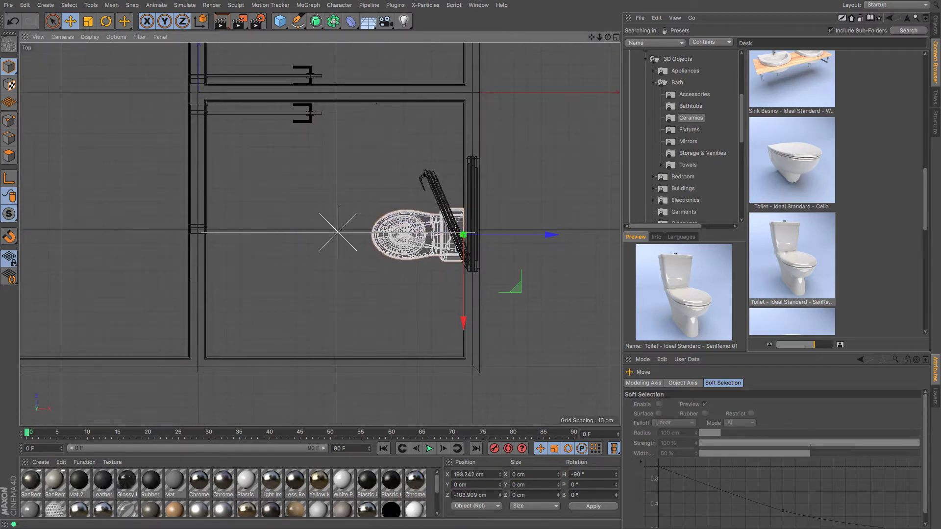
{"action": "left_click_drag", "start_coordinate": [599, 38], "coordinate": [471, 266]}
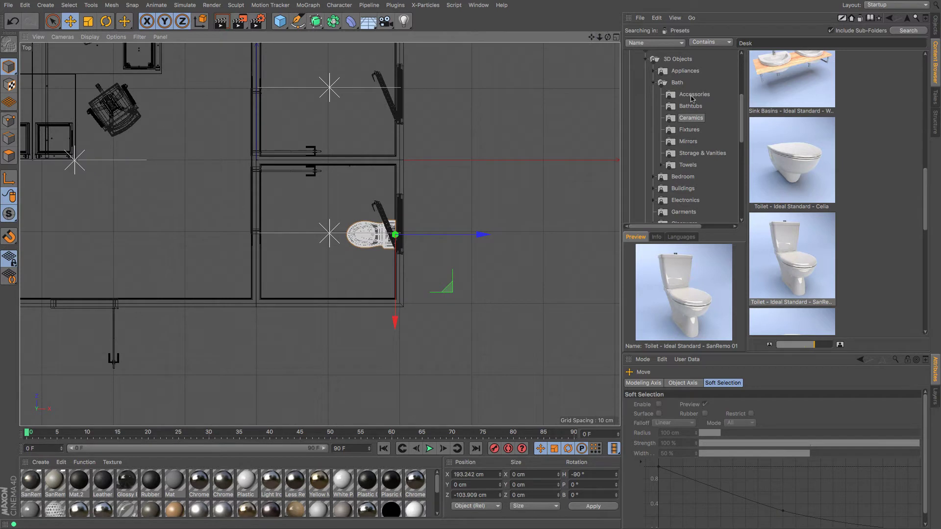
- Add the Sink - Ideal Standard - Washpoint 01 object from Ceramics and rotate its heading to 90°
{"action": "scroll", "coordinate": [853, 241], "scroll_direction": "up", "scroll_amount": 10}
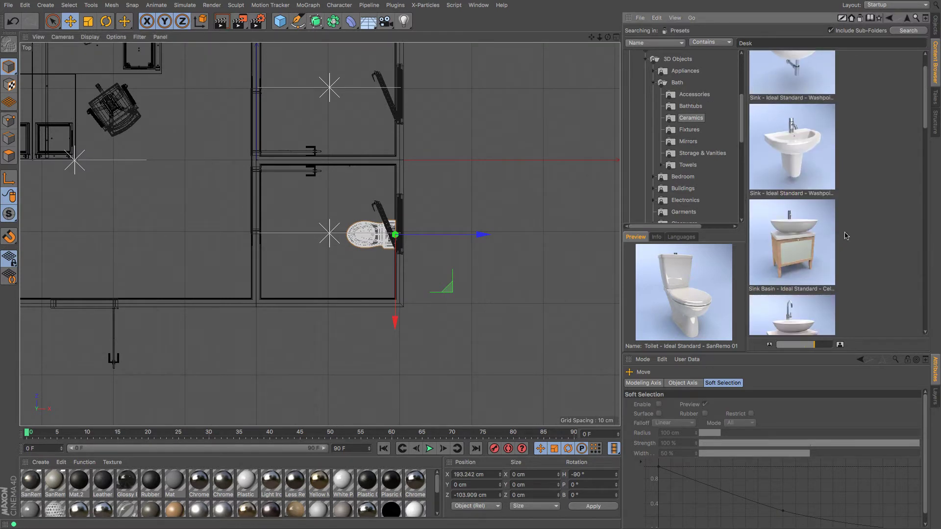
{"action": "scroll", "coordinate": [845, 235], "scroll_direction": "up", "scroll_amount": 1}
{"action": "double_click", "coordinate": [802, 98]}
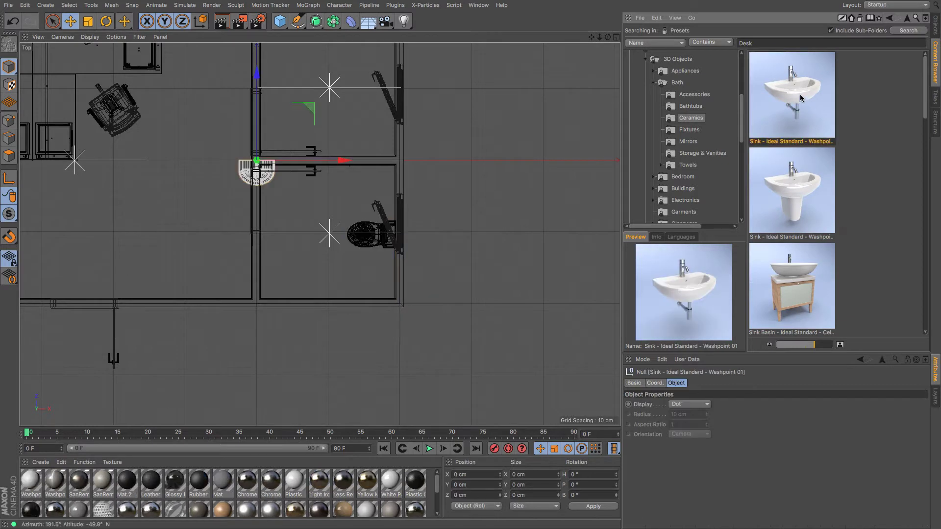
{"action": "left_click", "coordinate": [106, 21]}
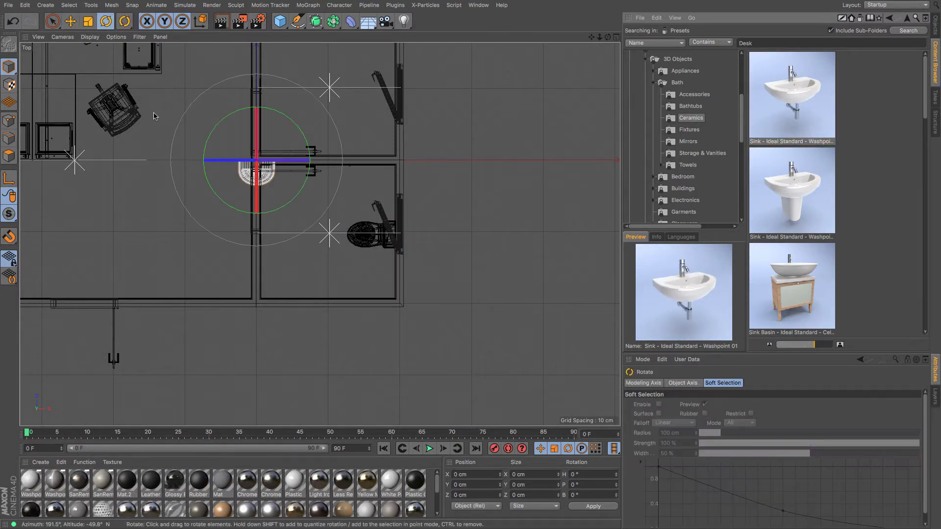
{"action": "left_click_drag", "start_coordinate": [154, 113], "coordinate": [214, 253]}
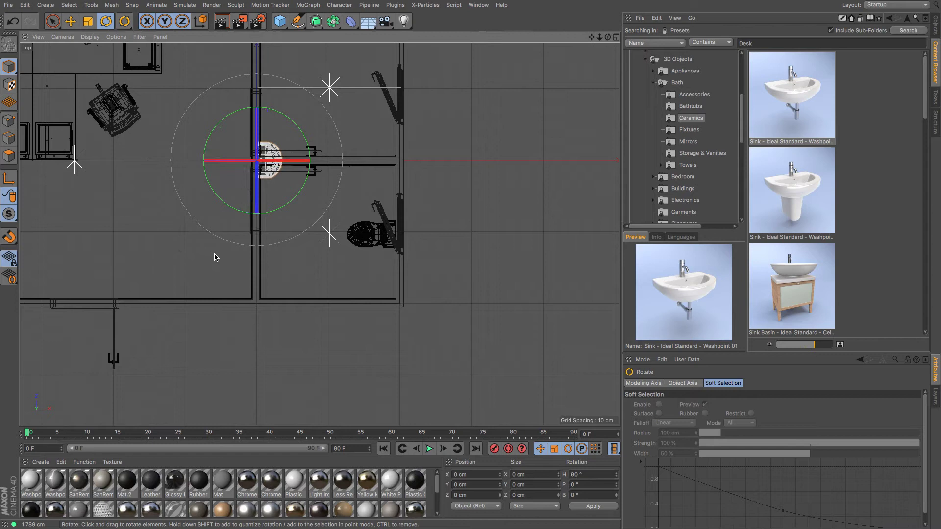
- Mount the sink on the restroom's inner wall beside the door, at about X 5.5 cm, Y 102 cm, Z -149 cm
{"action": "left_click", "coordinate": [72, 22]}
{"action": "left_click_drag", "start_coordinate": [118, 153], "coordinate": [121, 212]}
{"action": "key", "text": "F1"}
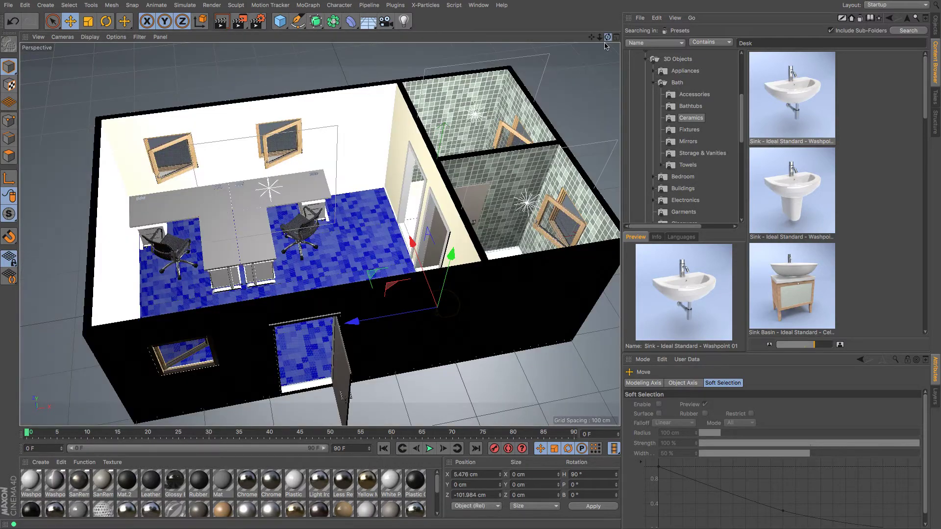
{"action": "left_click_drag", "start_coordinate": [608, 37], "coordinate": [492, 63]}
{"action": "left_click_drag", "start_coordinate": [198, 276], "coordinate": [188, 238]}
{"action": "left_click_drag", "start_coordinate": [283, 278], "coordinate": [253, 286]}
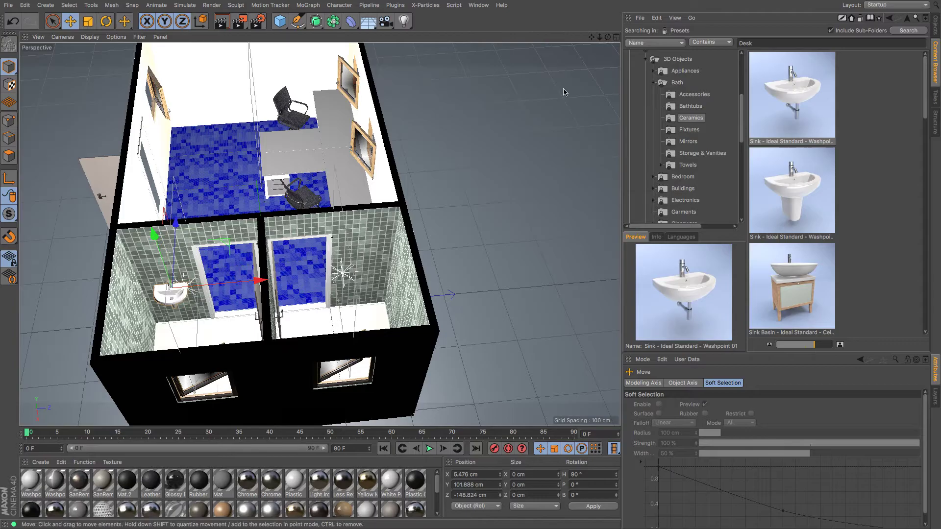
- Group the sink and toilet into a null and place that null inside a new Symmetry object
{"action": "left_click_drag", "start_coordinate": [608, 37], "coordinate": [682, 64]}
{"action": "left_click", "coordinate": [935, 23]}
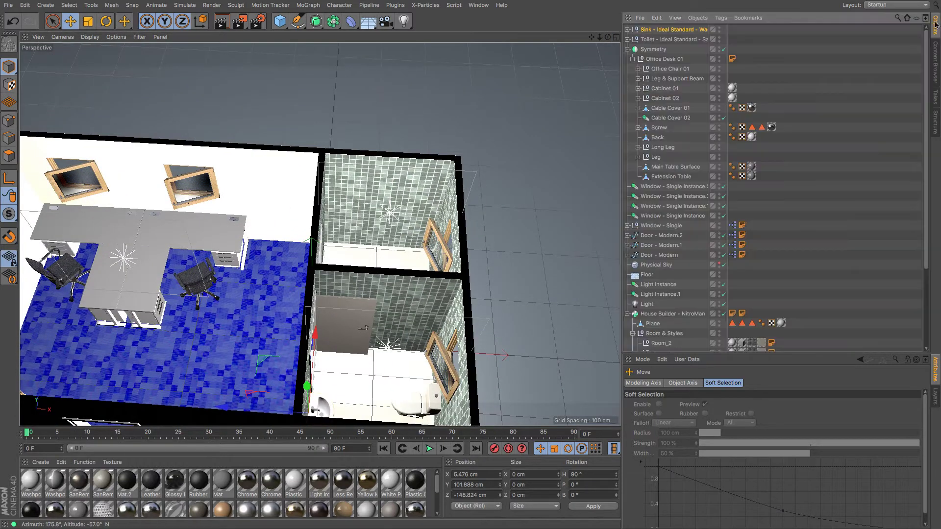
{"action": "left_click", "coordinate": [659, 41], "text": "shift"}
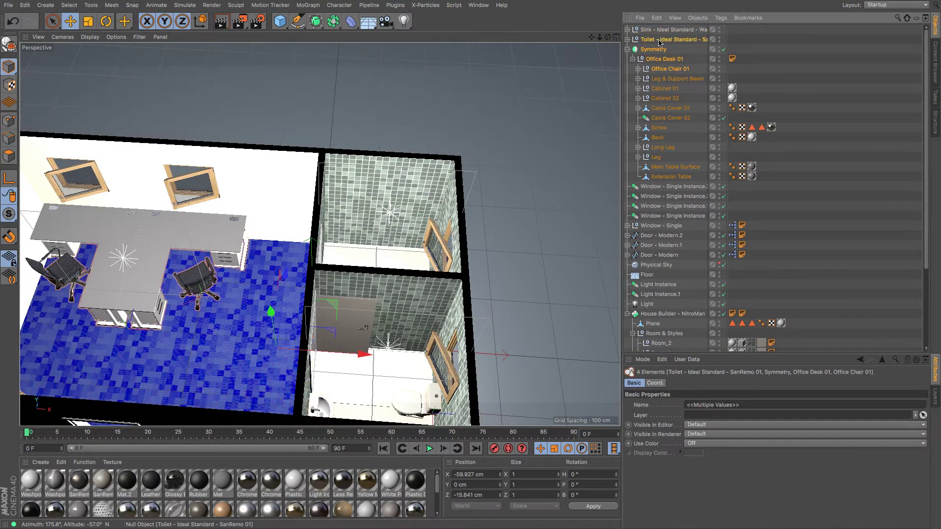
{"action": "left_click", "coordinate": [665, 30]}
{"action": "left_click", "coordinate": [667, 40], "text": "shift"}
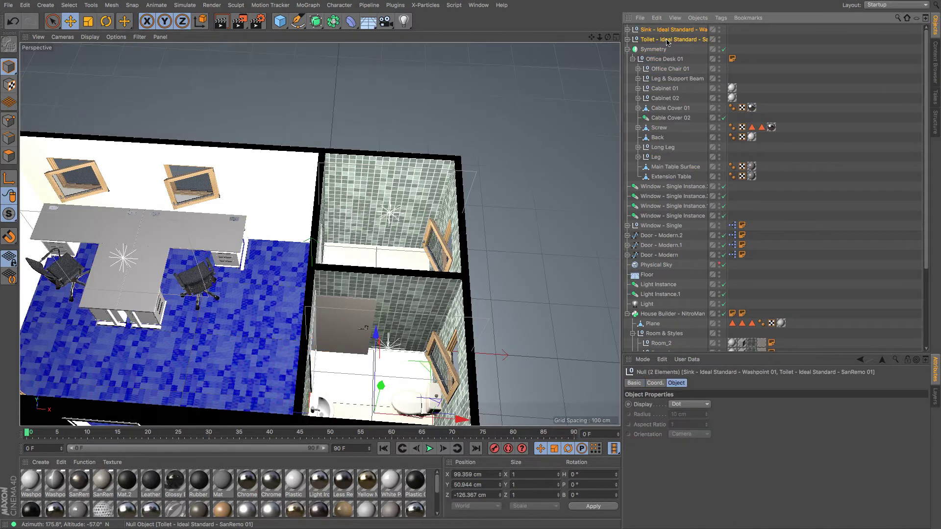
{"action": "key", "text": "alt+g"}
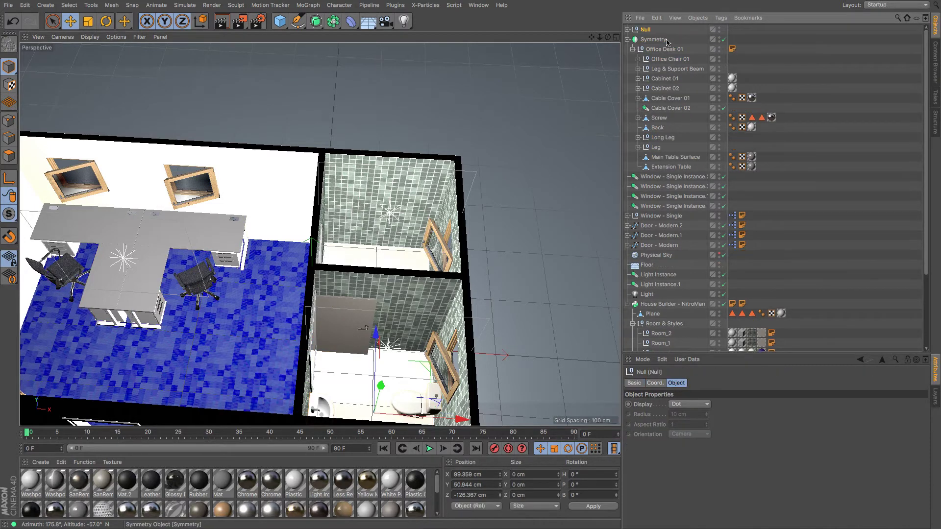
{"action": "left_click", "coordinate": [333, 21]}
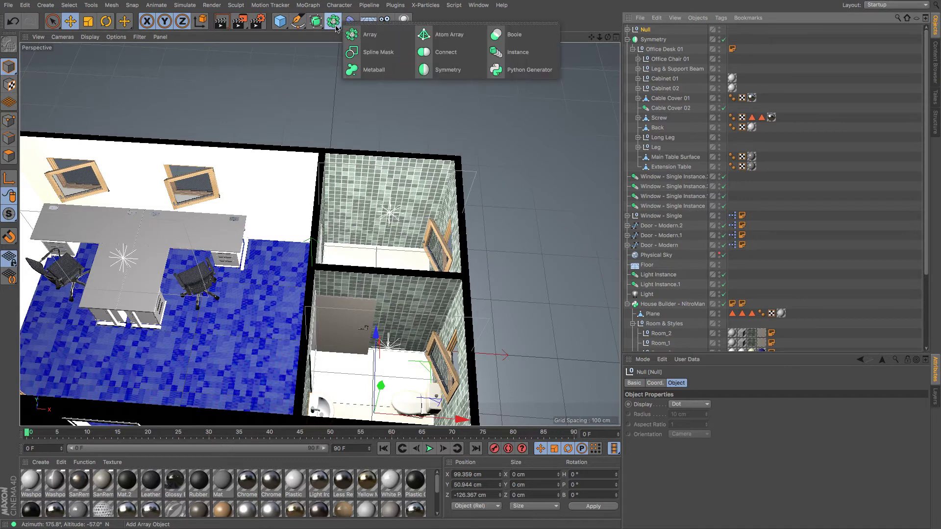
{"action": "left_click", "coordinate": [436, 69]}
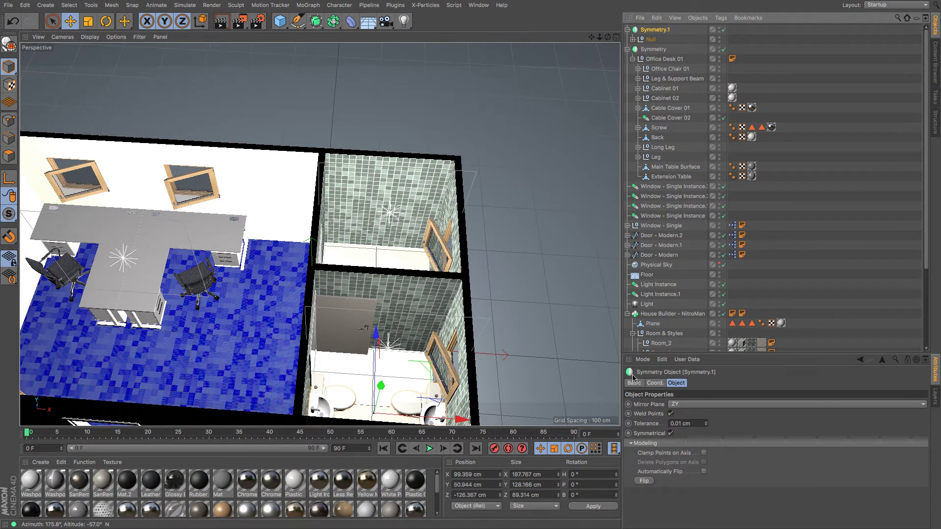
- Try the XZ and ZY mirror planes on the sink and toilet's Symmetry object
{"action": "left_click", "coordinate": [690, 405]}
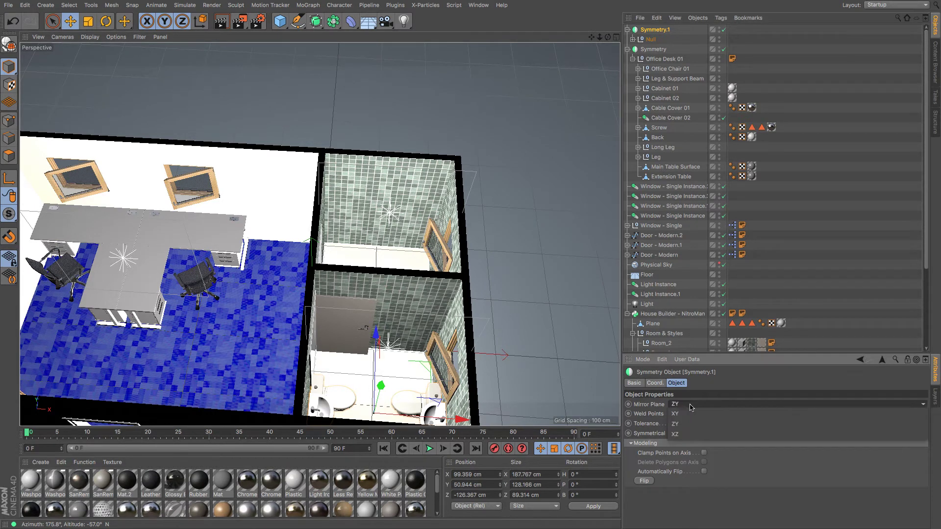
{"action": "left_click", "coordinate": [692, 434]}
{"action": "left_click", "coordinate": [691, 406]}
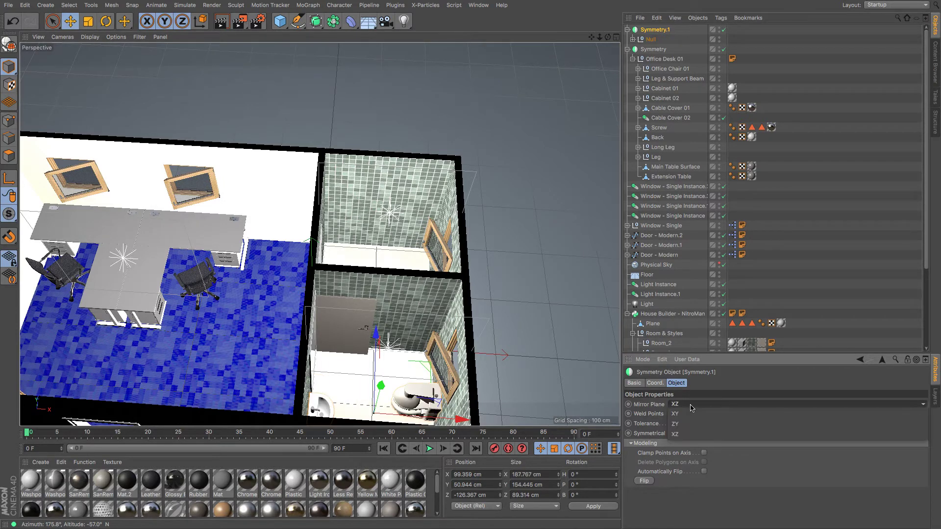
{"action": "left_click", "coordinate": [688, 425]}
- Set the mirror plane to XY and move the Symmetry object along Z to about 0.45 cm, mirroring the fixtures into the second restroom
{"action": "left_click", "coordinate": [689, 406]}
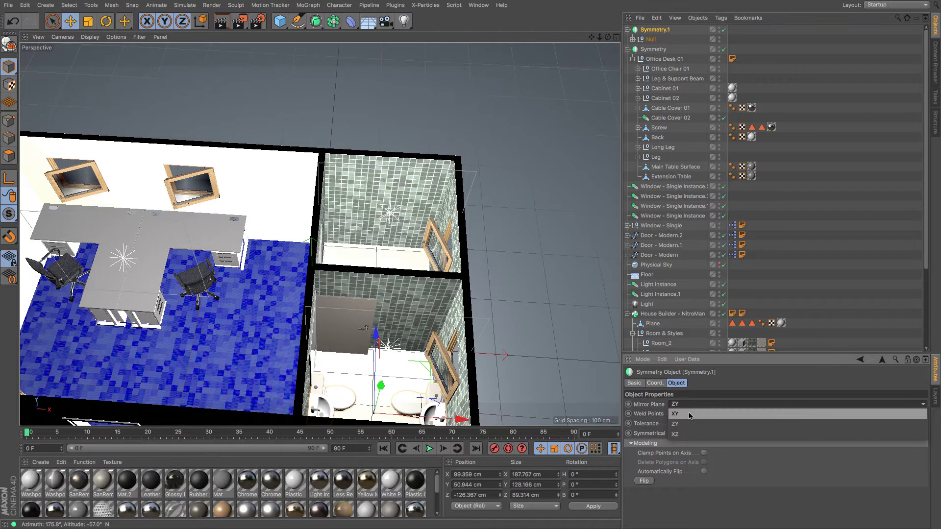
{"action": "left_click", "coordinate": [690, 415]}
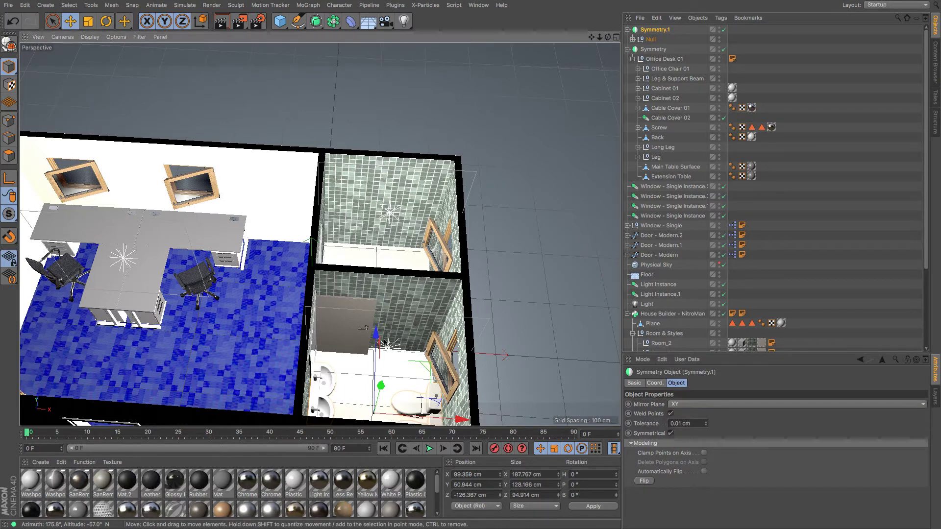
{"action": "left_click_drag", "start_coordinate": [376, 338], "coordinate": [395, 264]}
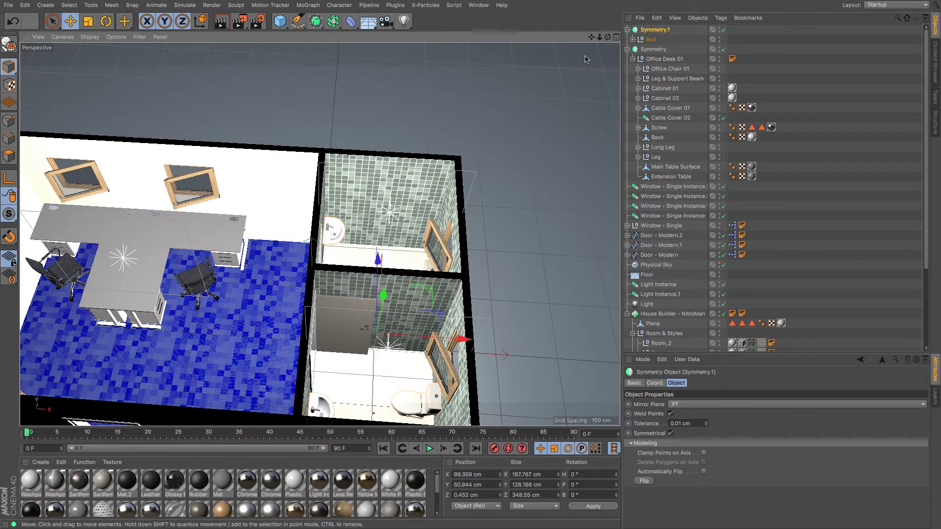
{"action": "left_click_drag", "start_coordinate": [607, 38], "coordinate": [641, 36]}
{"action": "left_click_drag", "start_coordinate": [586, 267], "coordinate": [527, 277], "text": "alt"}
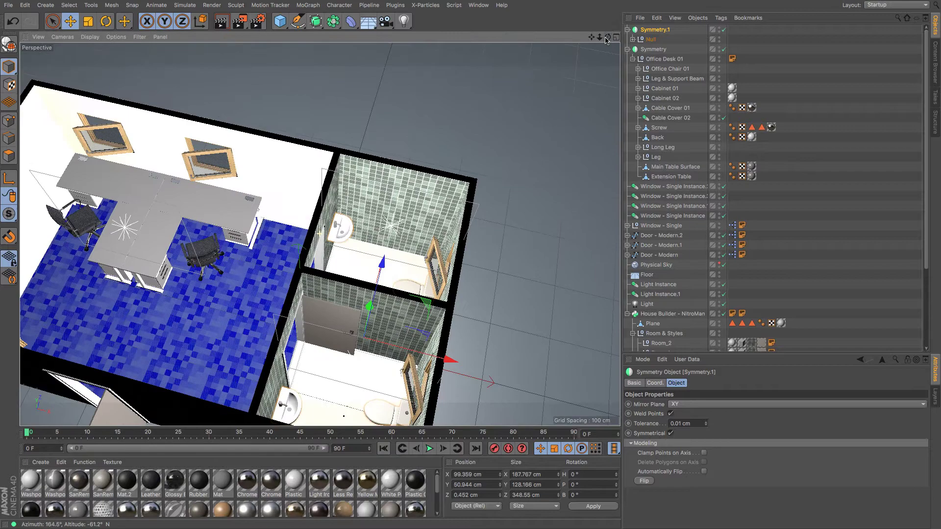
{"action": "left_click_drag", "start_coordinate": [592, 38], "coordinate": [719, 34]}
{"action": "mouse_move", "coordinate": [608, 38]}
{"action": "left_mouse_down"}
{"action": "mouse_move", "coordinate": [646, 29]}
{"action": "mouse_move", "coordinate": [611, 39]}
{"action": "left_mouse_up"}
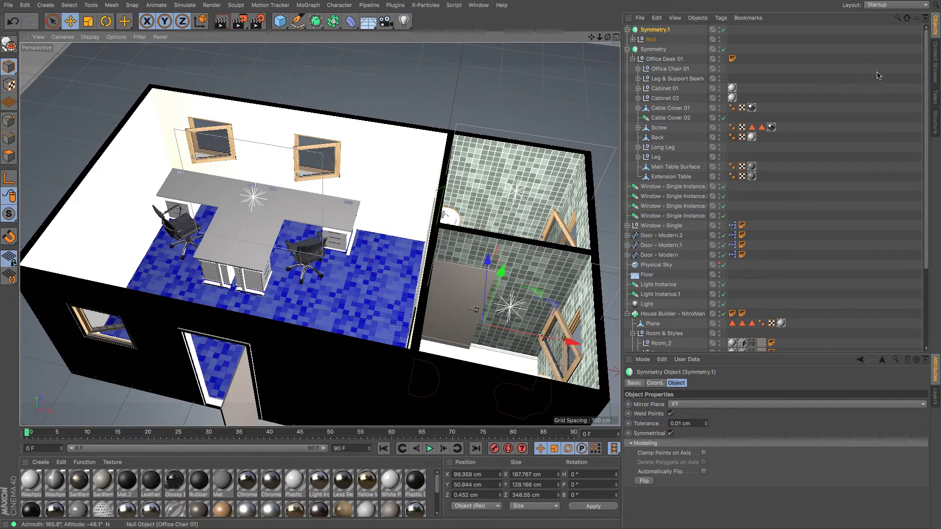
- Browse the Appliances and Electronics categories of the Content Browser's 3D Objects for further office furnishings
{"action": "left_click", "coordinate": [936, 71]}
{"action": "scroll", "coordinate": [881, 106], "scroll_direction": "down", "scroll_amount": 5}
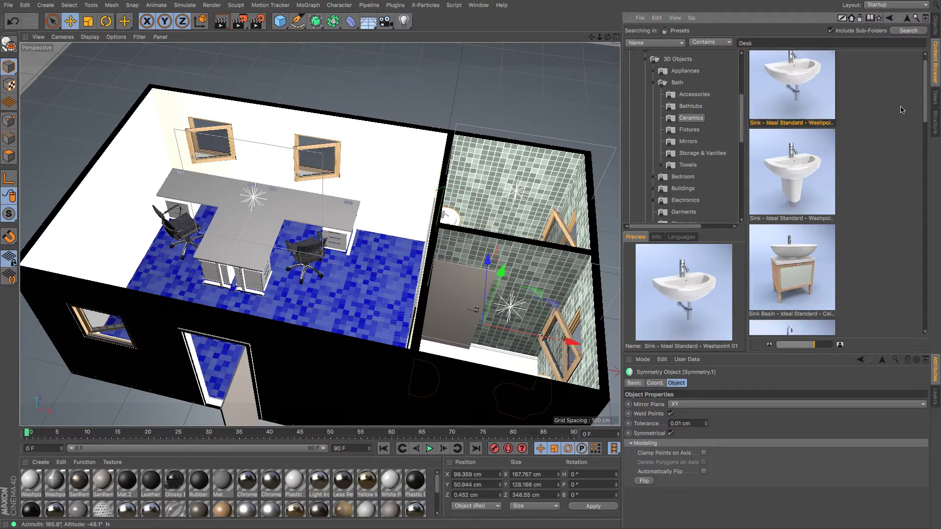
{"action": "scroll", "coordinate": [881, 105], "scroll_direction": "up", "scroll_amount": 5}
{"action": "left_click", "coordinate": [653, 83]}
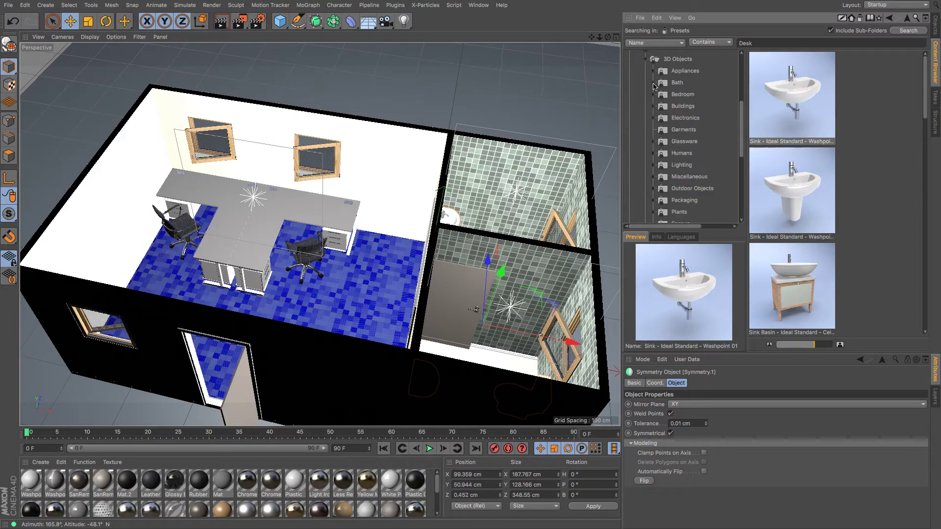
{"action": "left_click", "coordinate": [650, 71]}
{"action": "scroll", "coordinate": [782, 130], "scroll_direction": "down", "scroll_amount": 5}
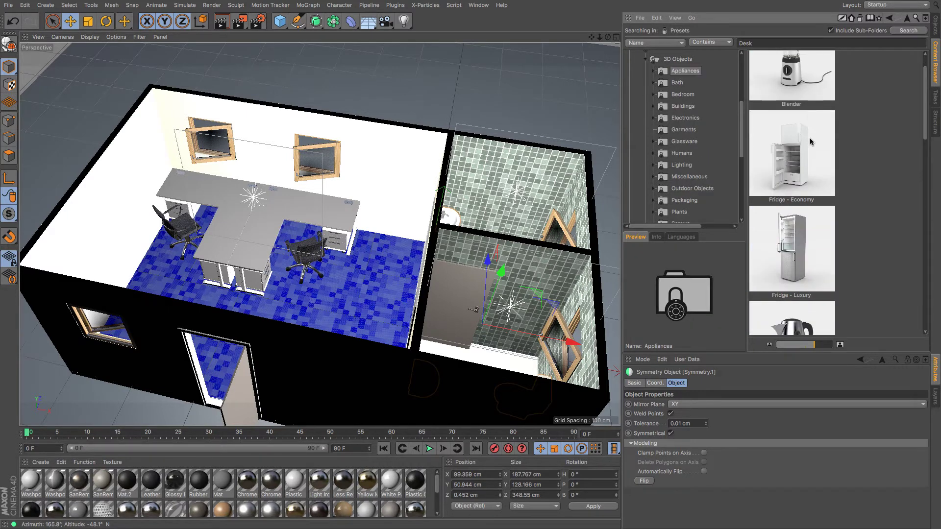
{"action": "scroll", "coordinate": [810, 142], "scroll_direction": "down", "scroll_amount": 5}
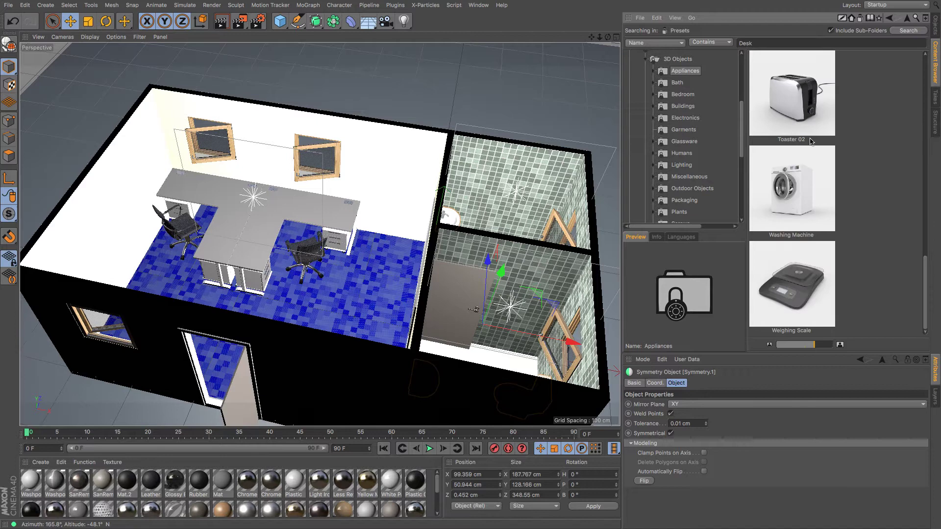
{"action": "left_click", "coordinate": [691, 119]}
{"action": "scroll", "coordinate": [799, 147], "scroll_direction": "down", "scroll_amount": 5}
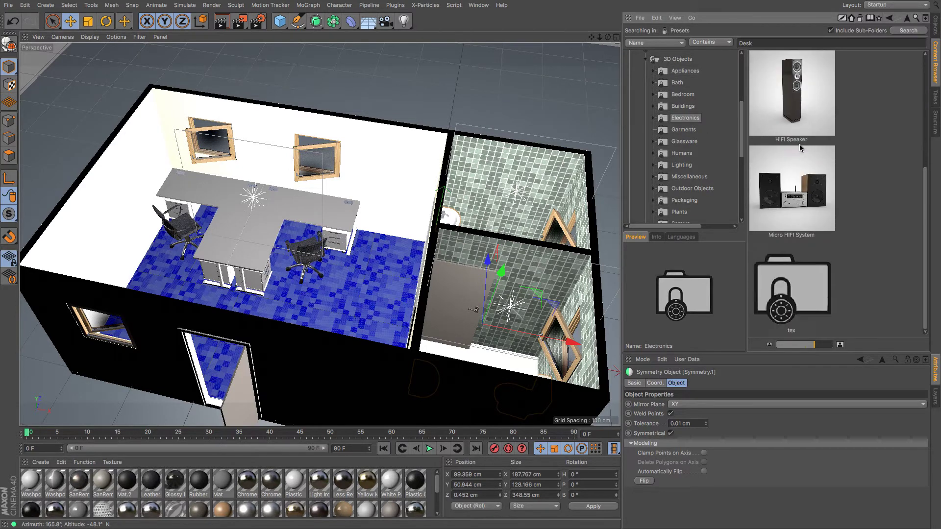
{"action": "scroll", "coordinate": [800, 147], "scroll_direction": "up", "scroll_amount": 5}
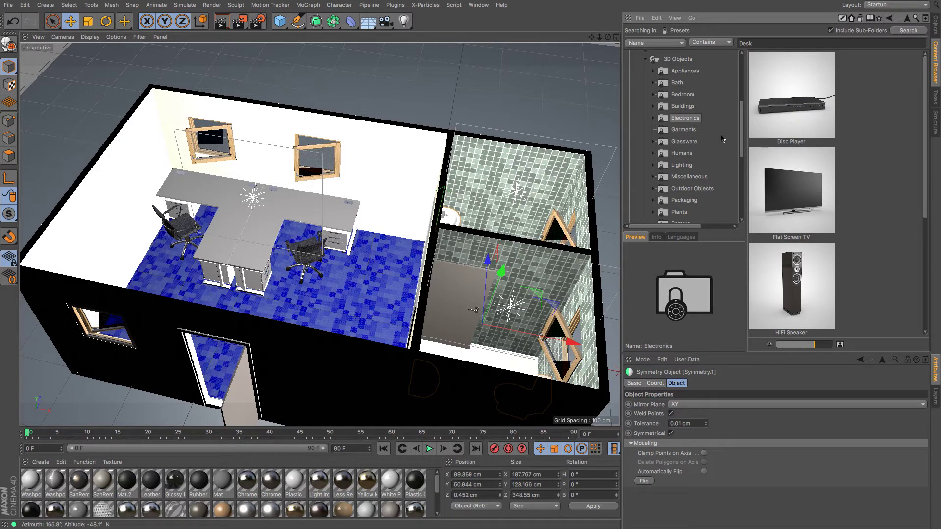
- Look through the objects in the Miscellaneous category of the 3D Objects library for office accessories
{"action": "scroll", "coordinate": [720, 139], "scroll_direction": "down", "scroll_amount": 3}
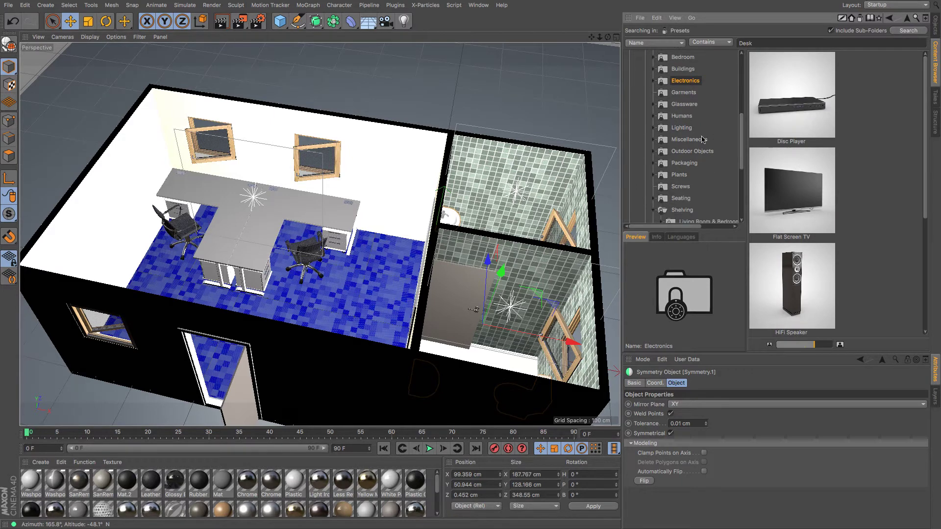
{"action": "left_click", "coordinate": [705, 140]}
{"action": "scroll", "coordinate": [813, 150], "scroll_direction": "down", "scroll_amount": 4}
{"action": "scroll", "coordinate": [813, 149], "scroll_direction": "down", "scroll_amount": 4}
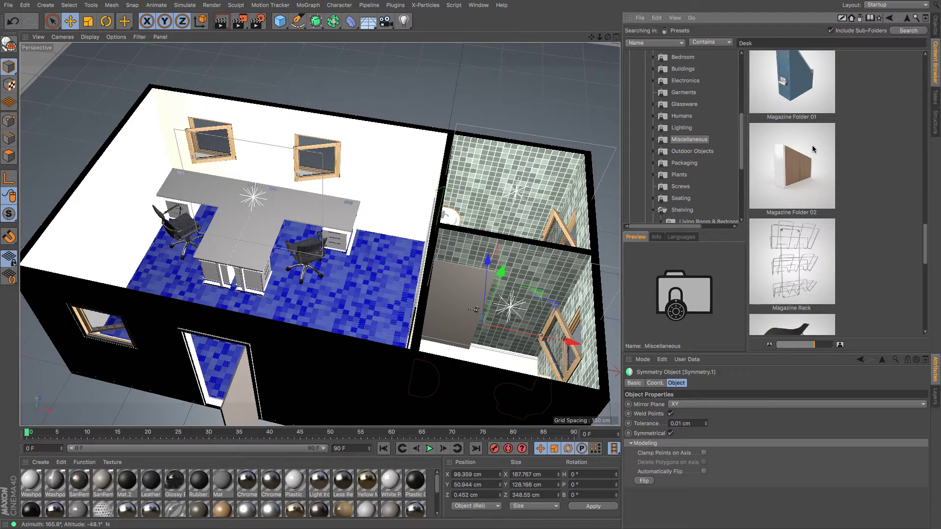
{"action": "scroll", "coordinate": [813, 150], "scroll_direction": "down", "scroll_amount": 5}
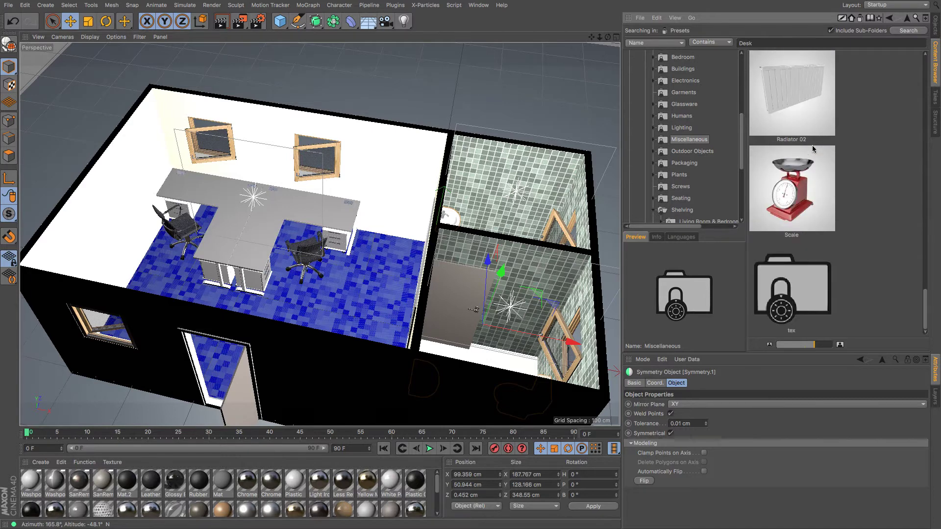
{"action": "scroll", "coordinate": [813, 149], "scroll_direction": "up", "scroll_amount": 15}
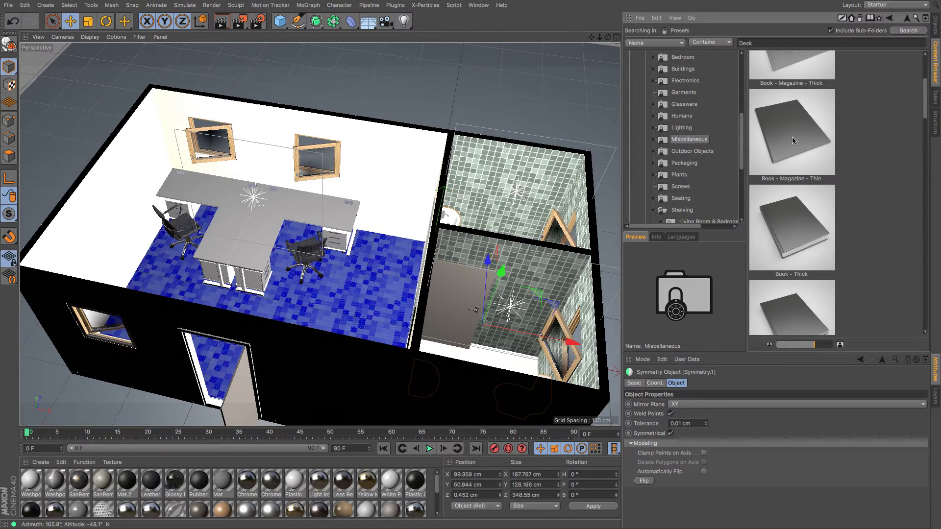
{"action": "scroll", "coordinate": [793, 137], "scroll_direction": "up", "scroll_amount": 2}
{"action": "scroll", "coordinate": [792, 140], "scroll_direction": "up", "scroll_amount": 2}
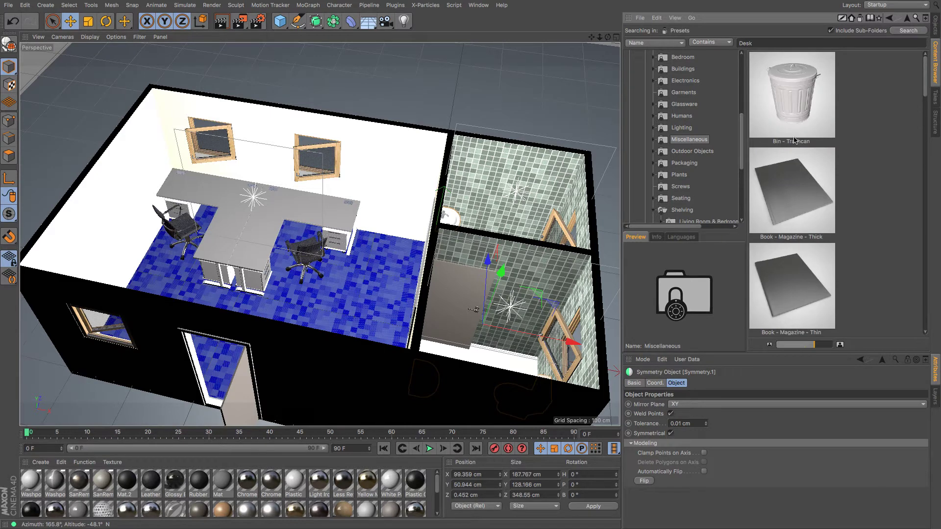
{"action": "scroll", "coordinate": [790, 162], "scroll_direction": "down", "scroll_amount": 10}
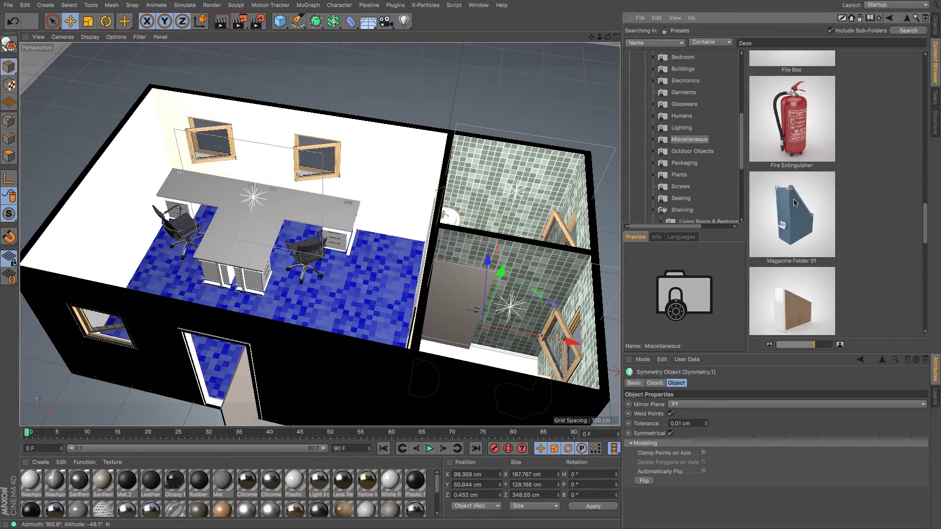
{"action": "scroll", "coordinate": [807, 158], "scroll_direction": "up", "scroll_amount": 1}
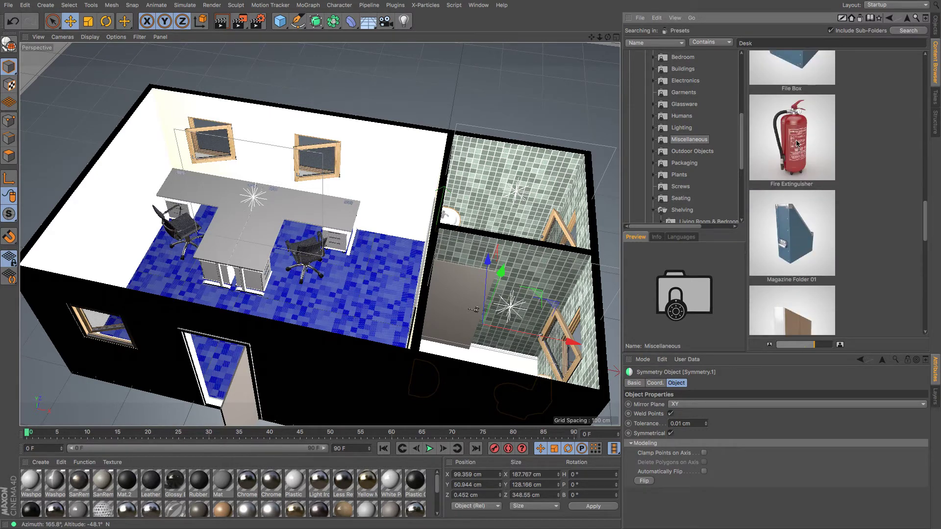
- Examine the Packaging, Tables and Presets categories of the Visualize library for usable objects
{"action": "left_click", "coordinate": [684, 163]}
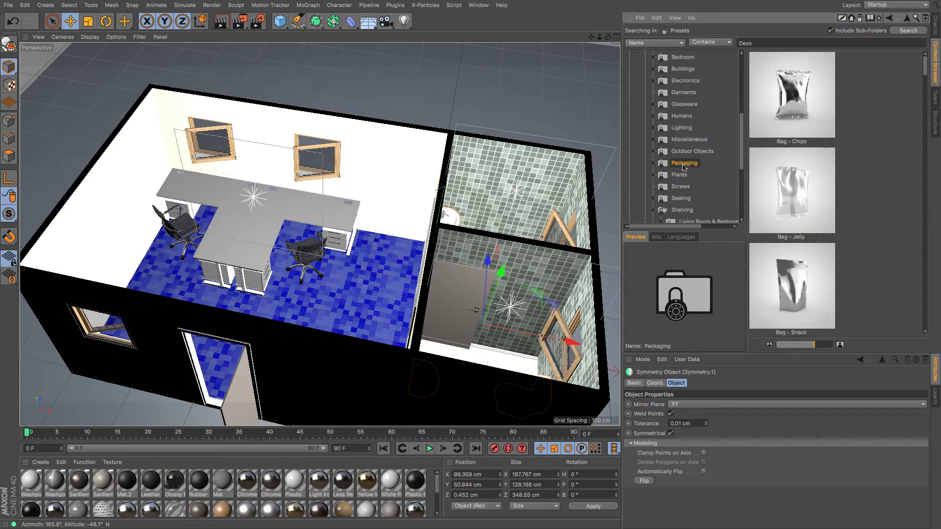
{"action": "scroll", "coordinate": [704, 169], "scroll_direction": "down", "scroll_amount": 1}
{"action": "scroll", "coordinate": [772, 175], "scroll_direction": "down", "scroll_amount": 5}
{"action": "scroll", "coordinate": [772, 175], "scroll_direction": "down", "scroll_amount": 15}
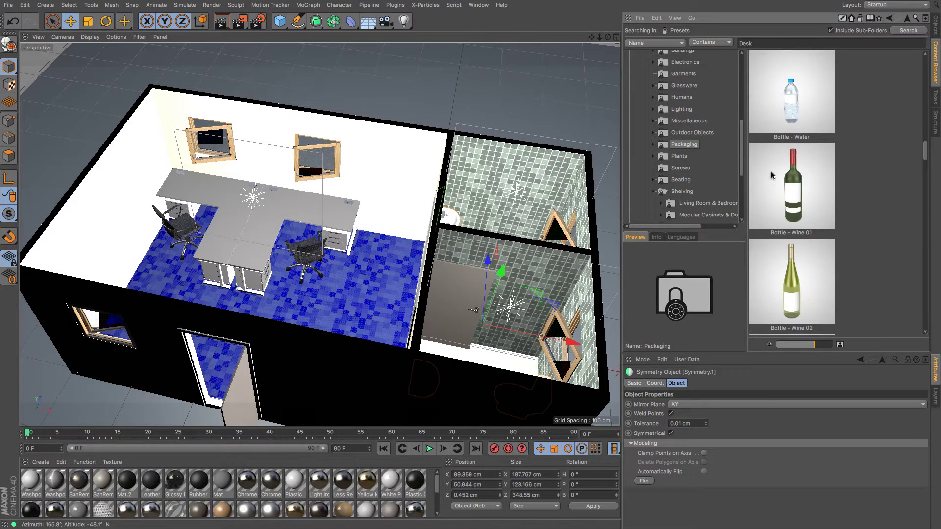
{"action": "scroll", "coordinate": [688, 155], "scroll_direction": "down", "scroll_amount": 6}
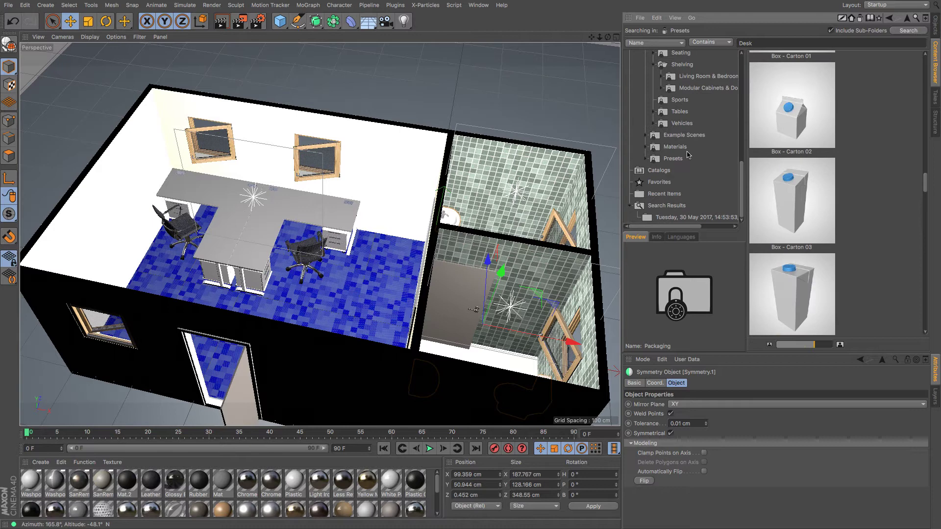
{"action": "left_click", "coordinate": [680, 113]}
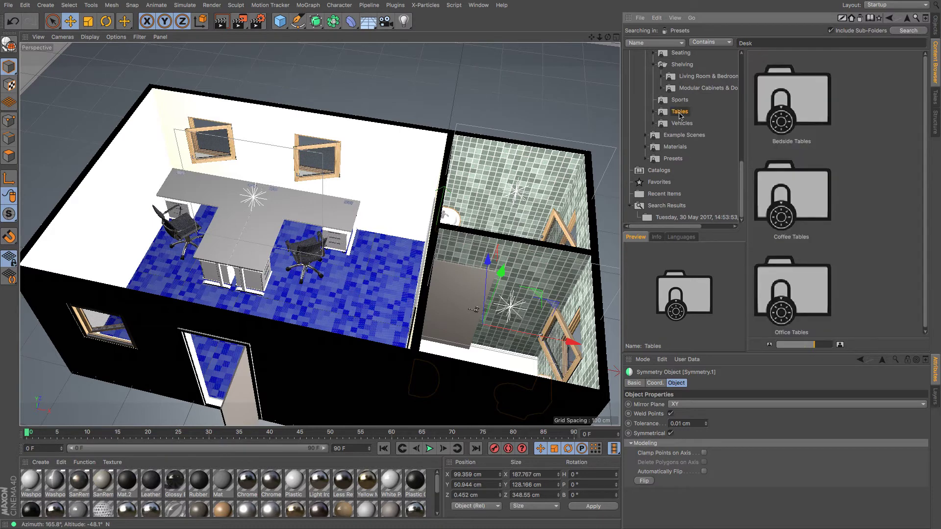
{"action": "left_click", "coordinate": [653, 113]}
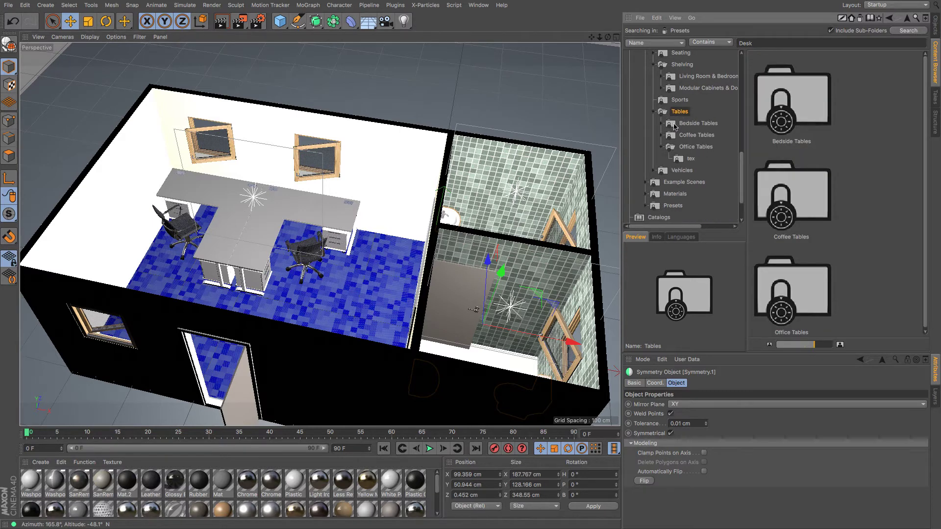
{"action": "left_click", "coordinate": [653, 113]}
{"action": "scroll", "coordinate": [671, 135], "scroll_direction": "up", "scroll_amount": 2}
{"action": "scroll", "coordinate": [671, 136], "scroll_direction": "down", "scroll_amount": 2}
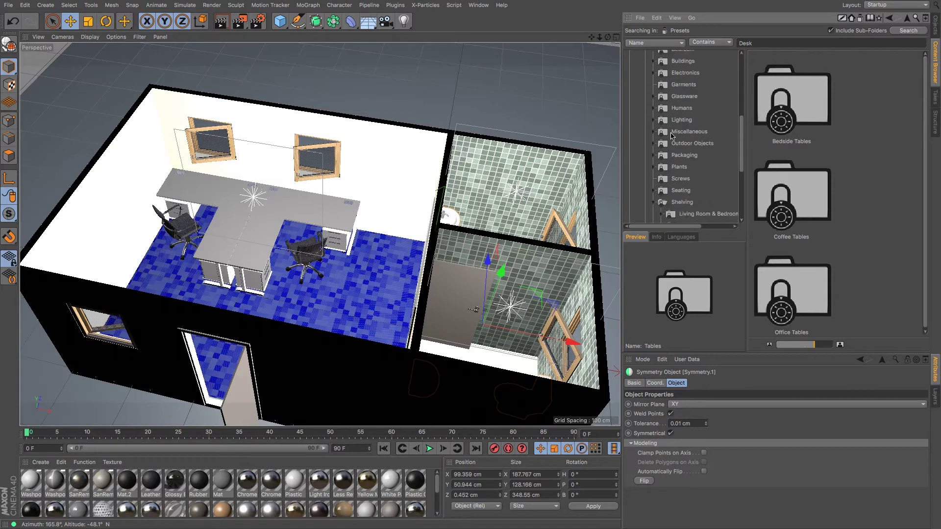
{"action": "left_click", "coordinate": [672, 159]}
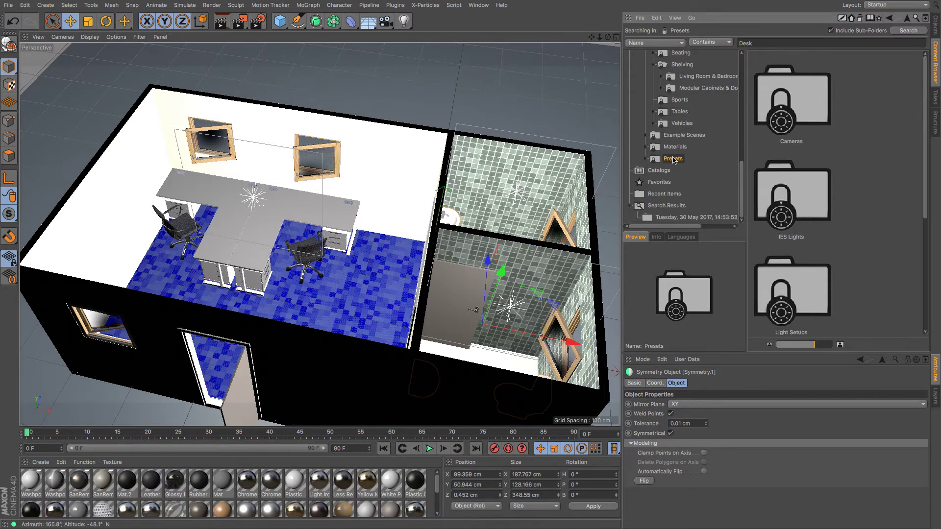
{"action": "left_click", "coordinate": [647, 159]}
{"action": "scroll", "coordinate": [659, 159], "scroll_direction": "down", "scroll_amount": 5}
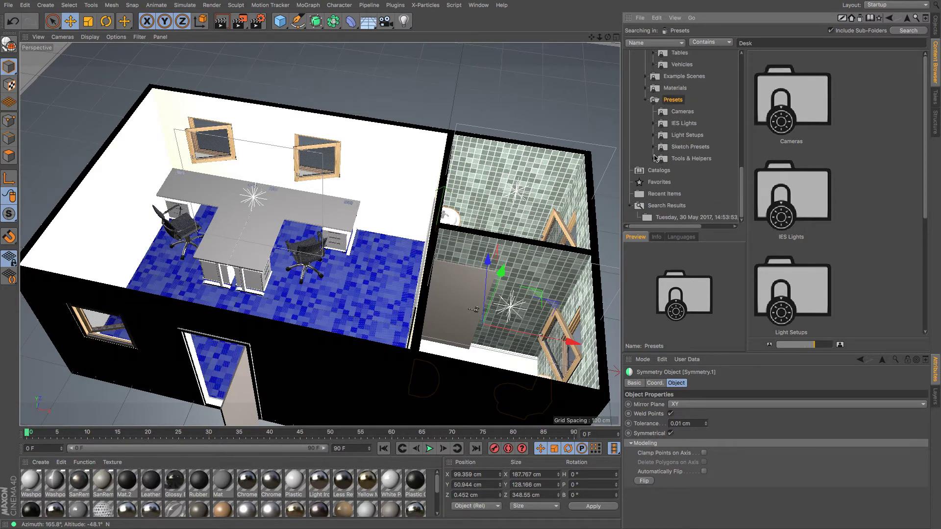
{"action": "left_click", "coordinate": [646, 101]}
{"action": "scroll", "coordinate": [679, 120], "scroll_direction": "up", "scroll_amount": 5}
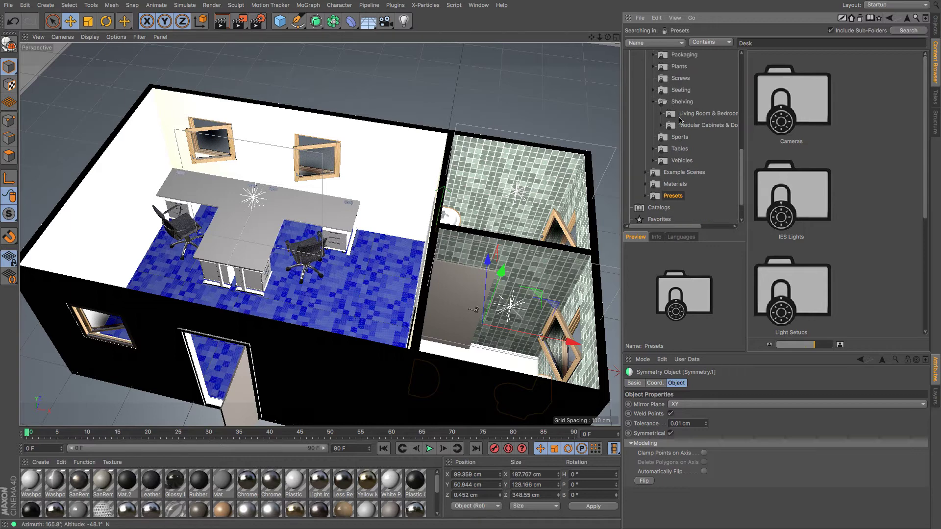
{"action": "left_click", "coordinate": [654, 120]}
{"action": "scroll", "coordinate": [666, 135], "scroll_direction": "up", "scroll_amount": 15}
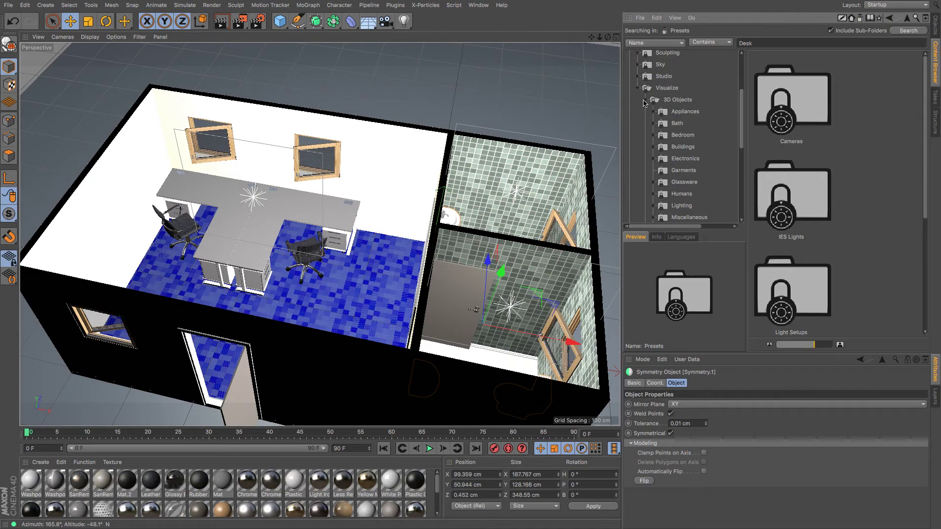
{"action": "left_click", "coordinate": [646, 100]}
- Add the Ambient Occlusion and Global Illumination effects to the render settings and render the whole office in the perspective view
{"action": "left_click_drag", "start_coordinate": [608, 37], "coordinate": [564, 42]}
{"action": "left_click", "coordinate": [258, 22]}
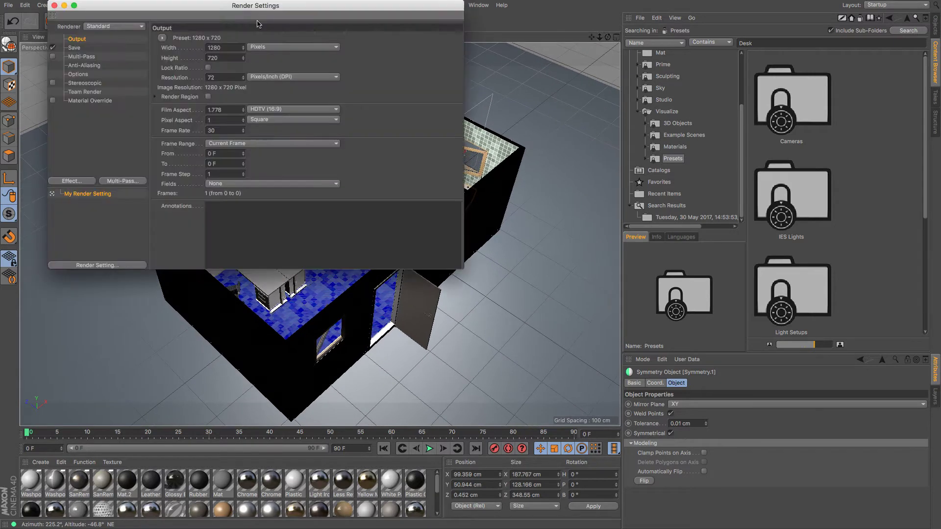
{"action": "left_click", "coordinate": [72, 182]}
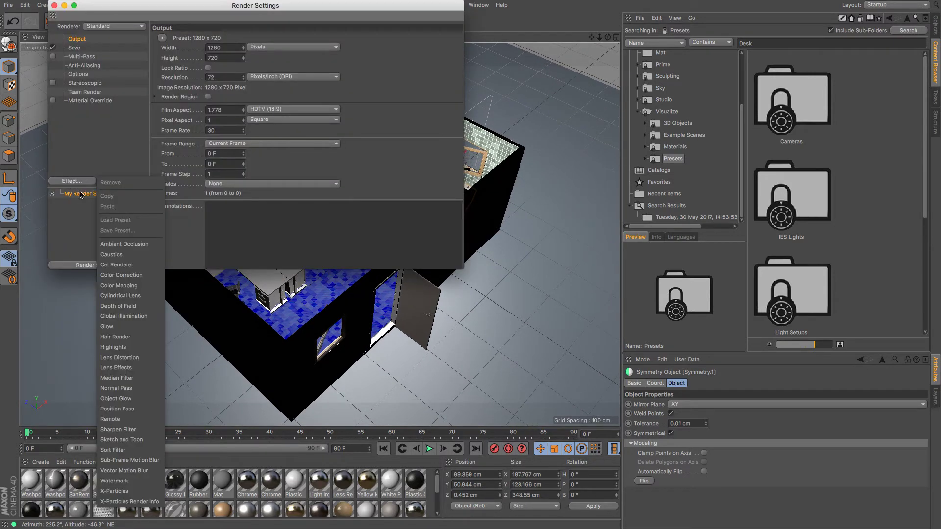
{"action": "left_click", "coordinate": [132, 244]}
{"action": "left_click", "coordinate": [85, 185]}
{"action": "left_click", "coordinate": [129, 307]}
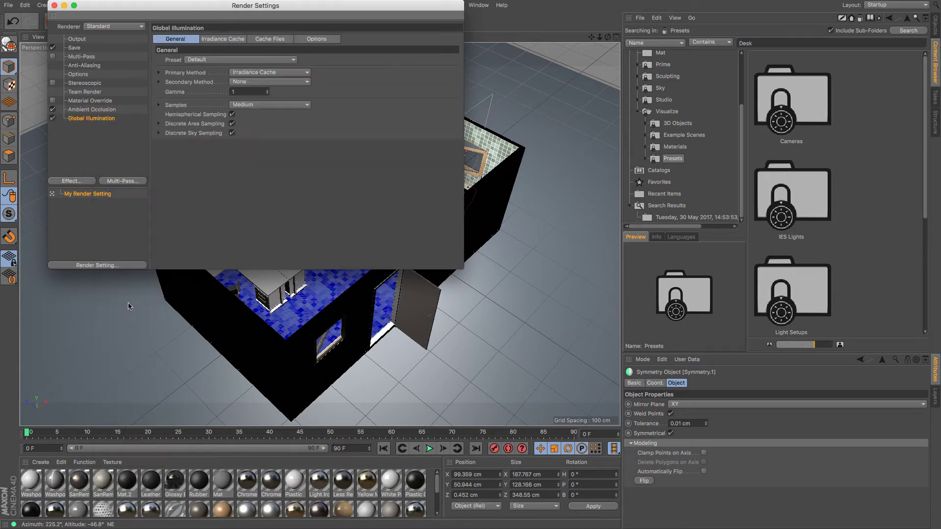
{"action": "left_click", "coordinate": [54, 6]}
{"action": "mouse_move", "coordinate": [593, 39]}
{"action": "left_mouse_down"}
{"action": "mouse_move", "coordinate": [602, 43]}
{"action": "mouse_move", "coordinate": [593, 35]}
{"action": "left_mouse_up"}
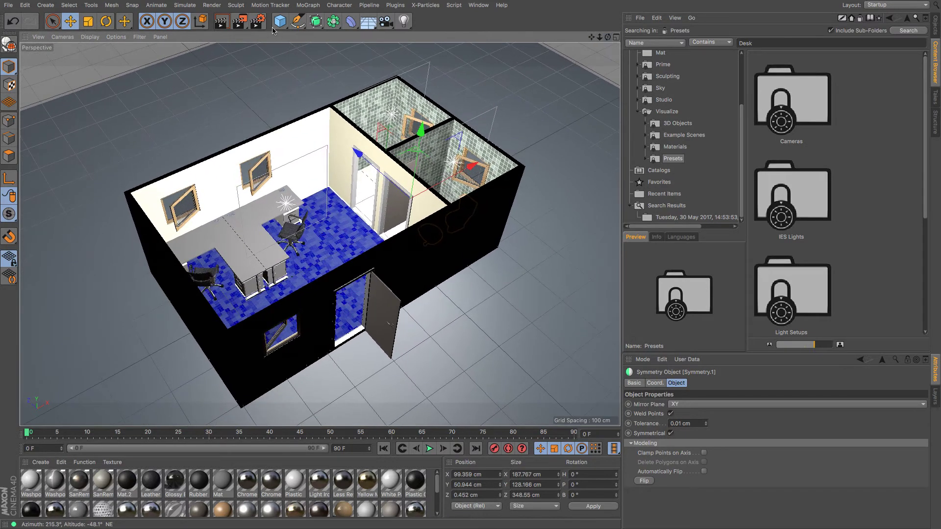
{"action": "left_click", "coordinate": [218, 25]}
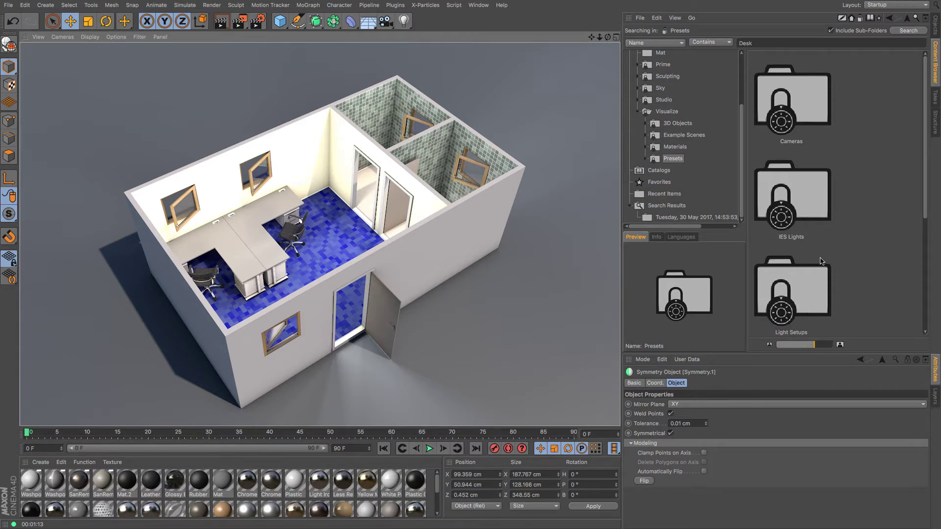
- Search the object presets for "computer" and add the Computer Monitor and Computer - Keyboard to the scene
{"action": "left_click_drag", "start_coordinate": [760, 45], "coordinate": [705, 48]}
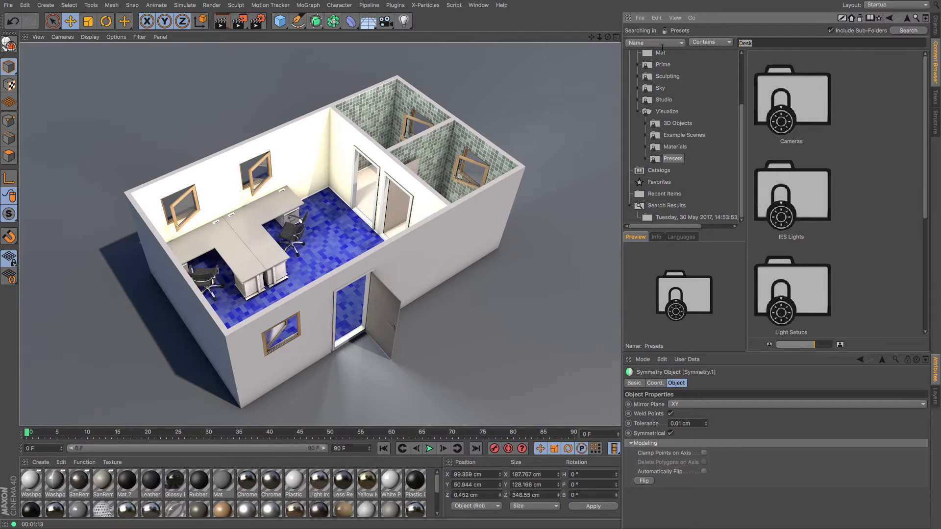
{"action": "type", "text": "computer"}
{"action": "key", "text": "Return"}
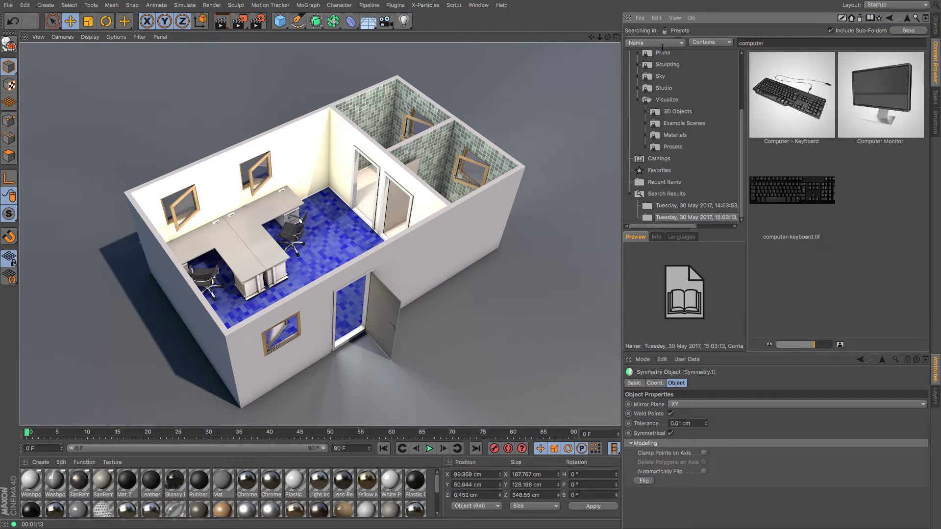
{"action": "left_click", "coordinate": [904, 93]}
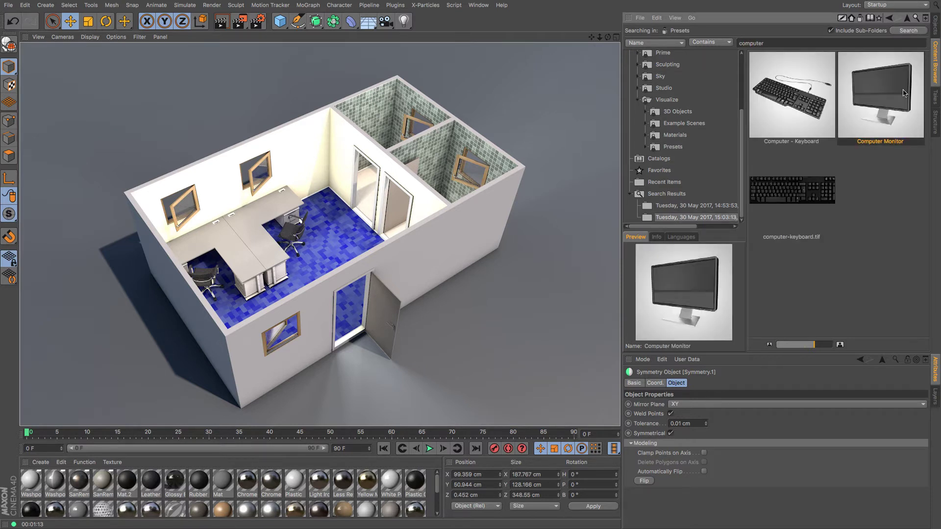
{"action": "double_click", "coordinate": [898, 94]}
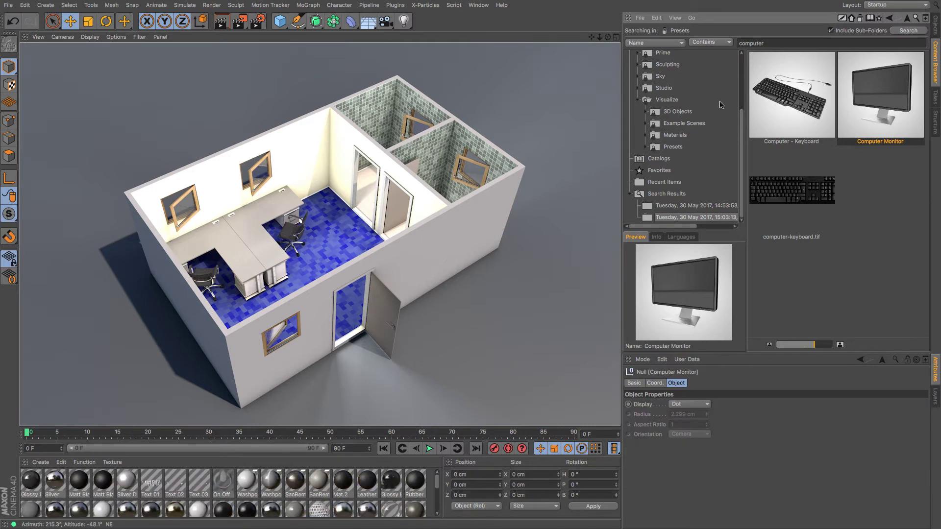
{"action": "double_click", "coordinate": [794, 102]}
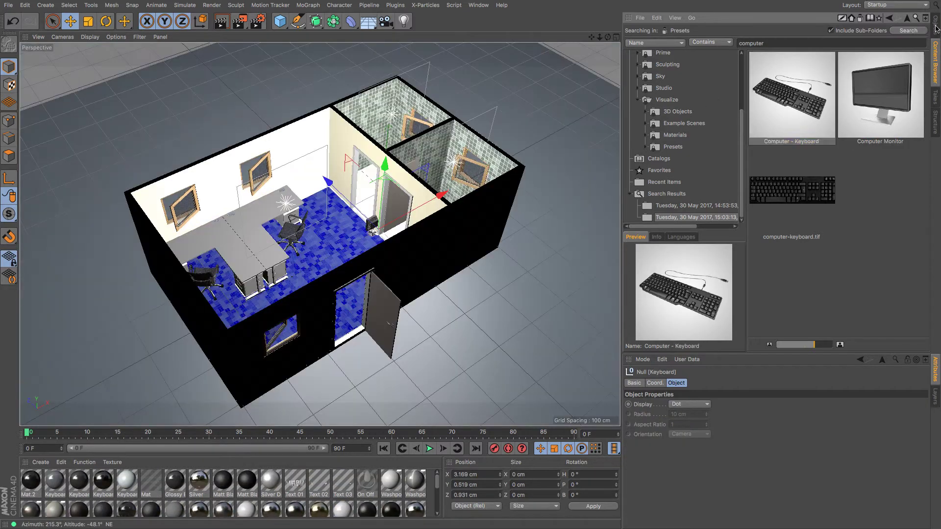
- Move the Keyboard and Computer Monitor together over the desks, to about X -293, Y 136, Z 120 cm
{"action": "left_click", "coordinate": [935, 25]}
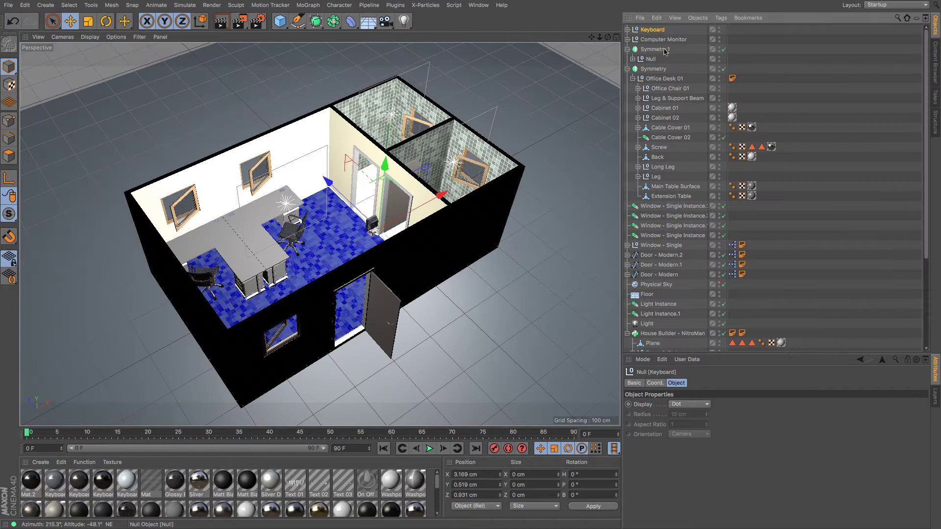
{"action": "left_click", "coordinate": [662, 41], "text": "ctrl"}
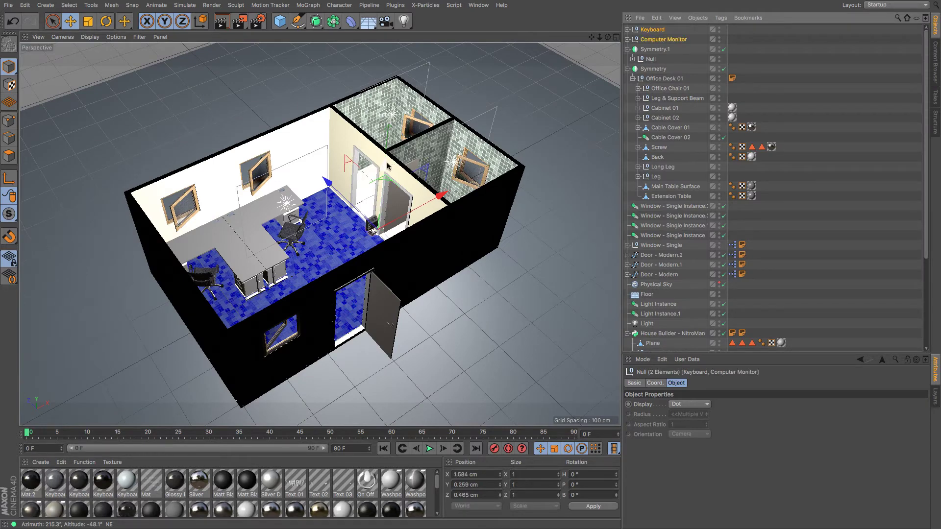
{"action": "left_click_drag", "start_coordinate": [388, 164], "coordinate": [400, 114]}
{"action": "left_click_drag", "start_coordinate": [452, 159], "coordinate": [370, 202]}
{"action": "left_click_drag", "start_coordinate": [254, 186], "coordinate": [226, 156]}
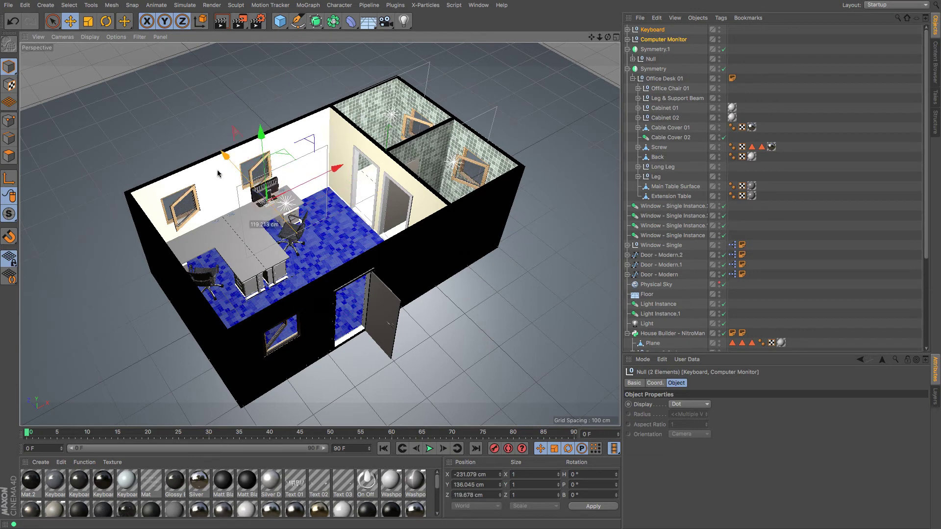
{"action": "left_click_drag", "start_coordinate": [340, 172], "coordinate": [317, 183]}
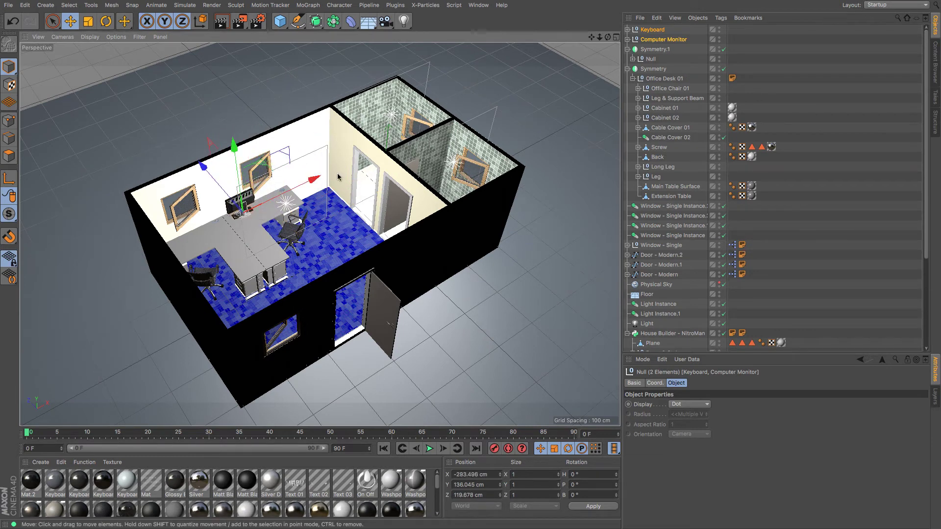
- Rotate the Computer Monitor to a heading of about -133° and move it back to the inner corner of the original desk
{"action": "key", "text": "F2"}
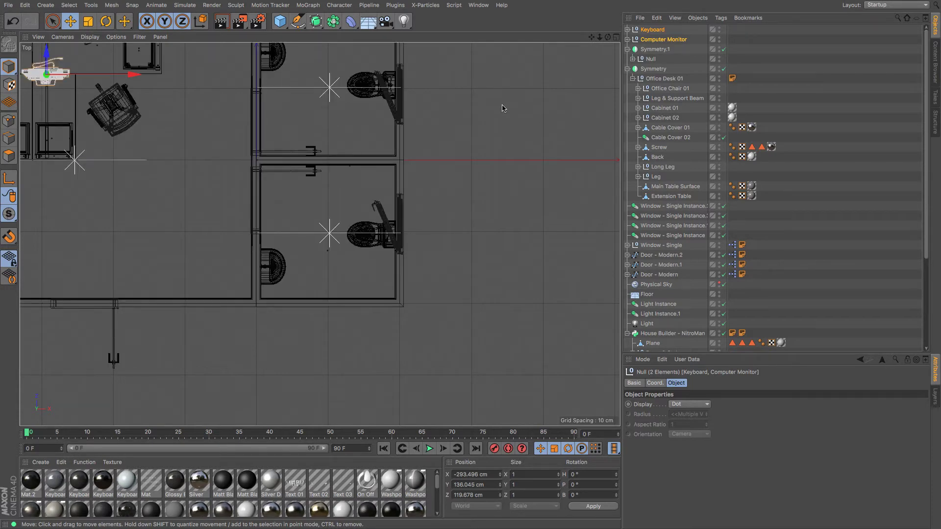
{"action": "key", "text": "o"}
{"action": "scroll", "coordinate": [462, 125], "scroll_direction": "down", "scroll_amount": 12}
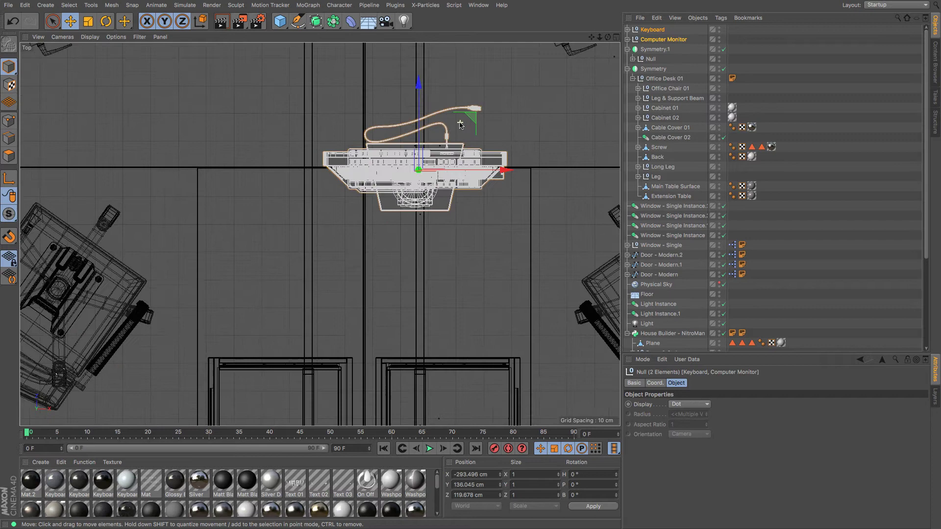
{"action": "middle_click_drag", "start_coordinate": [462, 125], "coordinate": [342, 212], "text": "alt"}
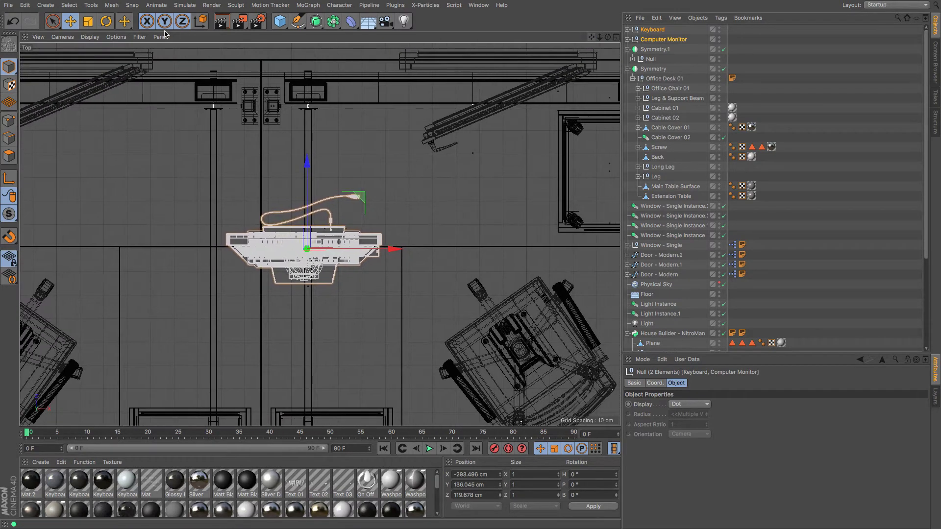
{"action": "left_click", "coordinate": [655, 32]}
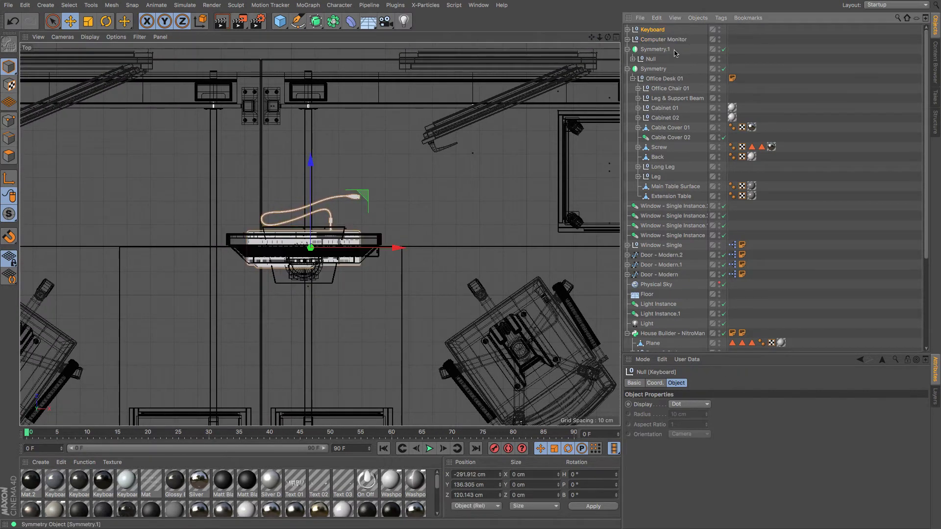
{"action": "left_click", "coordinate": [664, 40]}
{"action": "key", "text": "r"}
{"action": "left_click_drag", "start_coordinate": [571, 272], "coordinate": [231, 356]}
{"action": "left_click", "coordinate": [71, 22]}
{"action": "left_click_drag", "start_coordinate": [97, 174], "coordinate": [133, 100]}
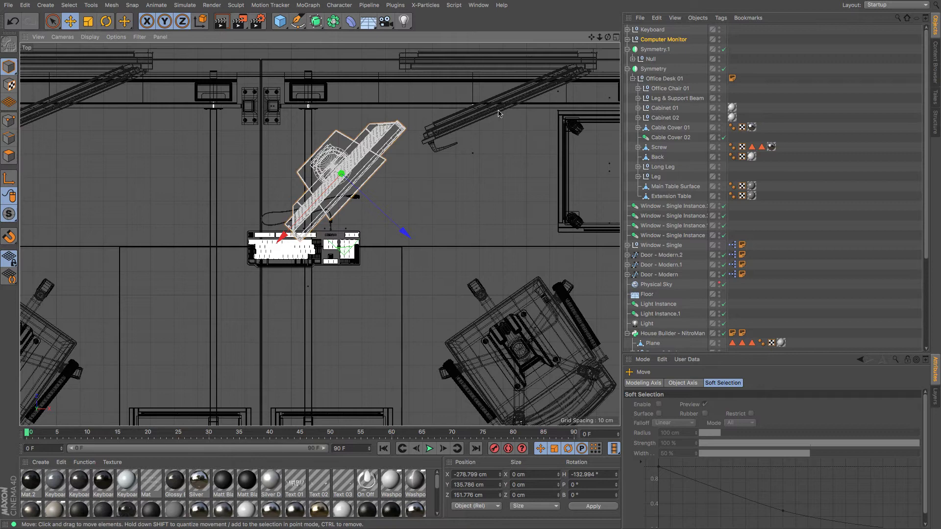
- Move the Keyboard in front of the monitor and rotate it to a heading of about 46°, parallel to the screen
{"action": "left_click", "coordinate": [652, 29]}
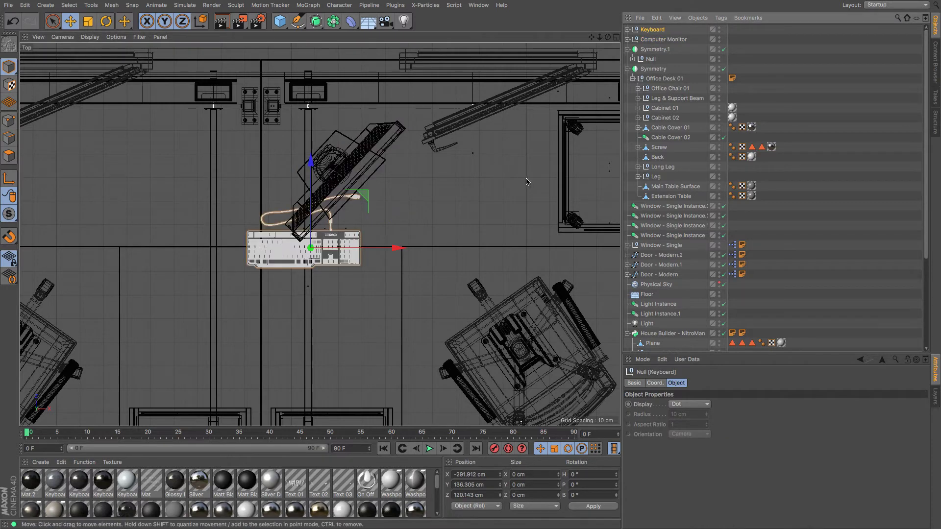
{"action": "left_click_drag", "start_coordinate": [526, 150], "coordinate": [598, 131]}
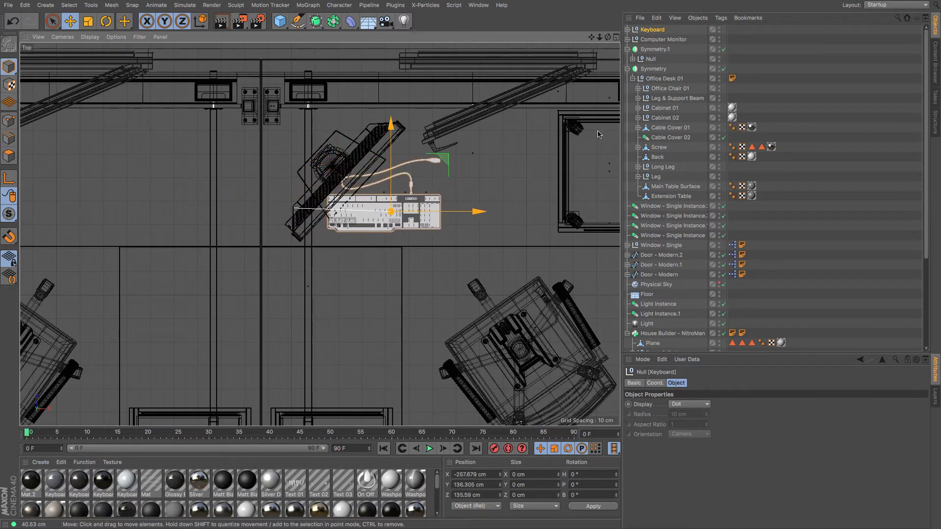
{"action": "left_click", "coordinate": [106, 21]}
{"action": "left_click_drag", "start_coordinate": [165, 89], "coordinate": [139, 279]}
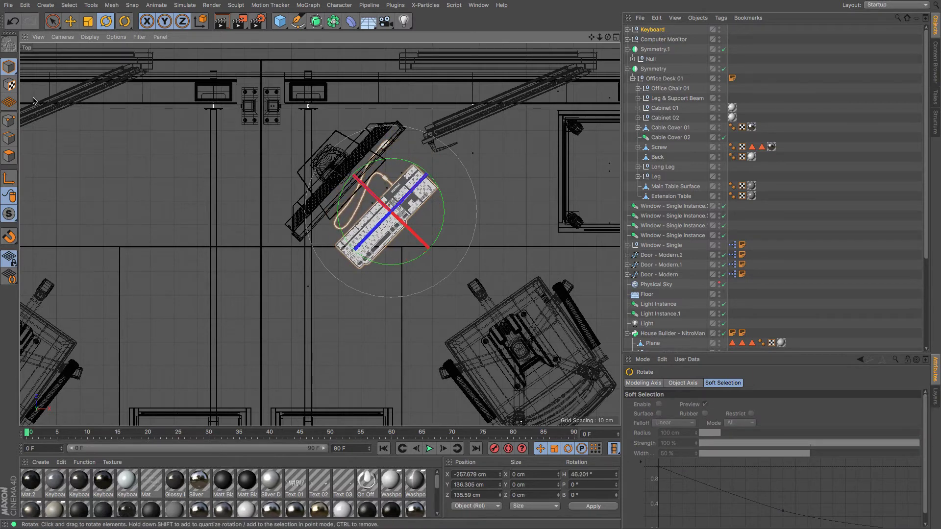
{"action": "key", "text": "e"}
{"action": "left_click_drag", "start_coordinate": [90, 136], "coordinate": [91, 130]}
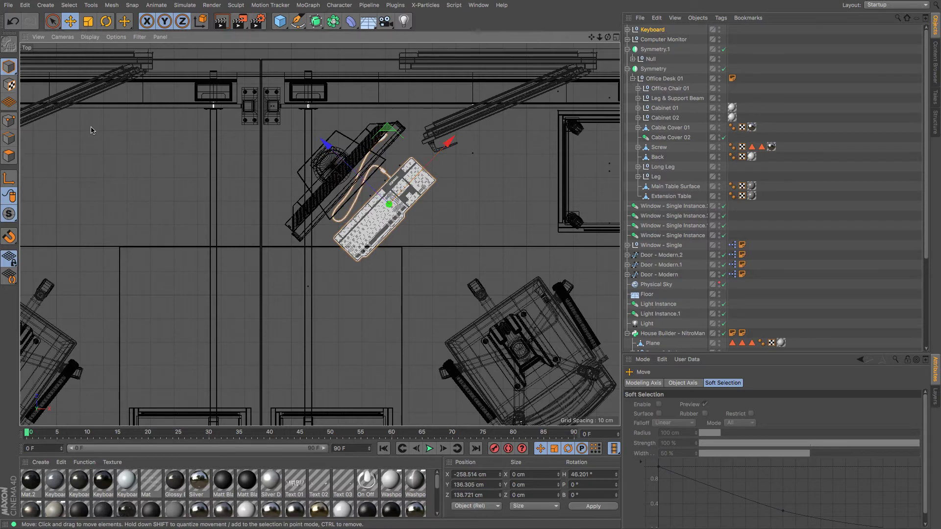
- Lower the Keyboard and Computer Monitor together onto the desk surface, at a height of about 73 cm
{"action": "key", "text": "F4"}
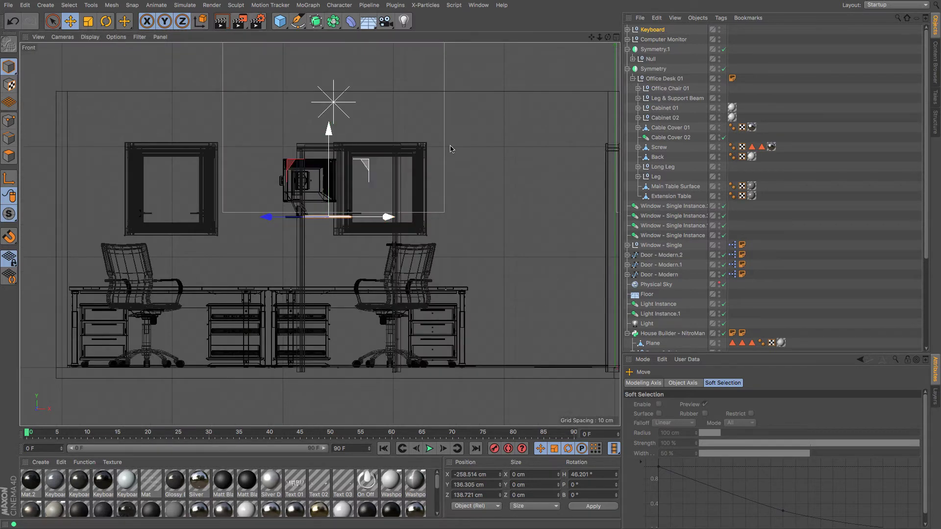
{"action": "left_click", "coordinate": [662, 39], "text": "ctrl"}
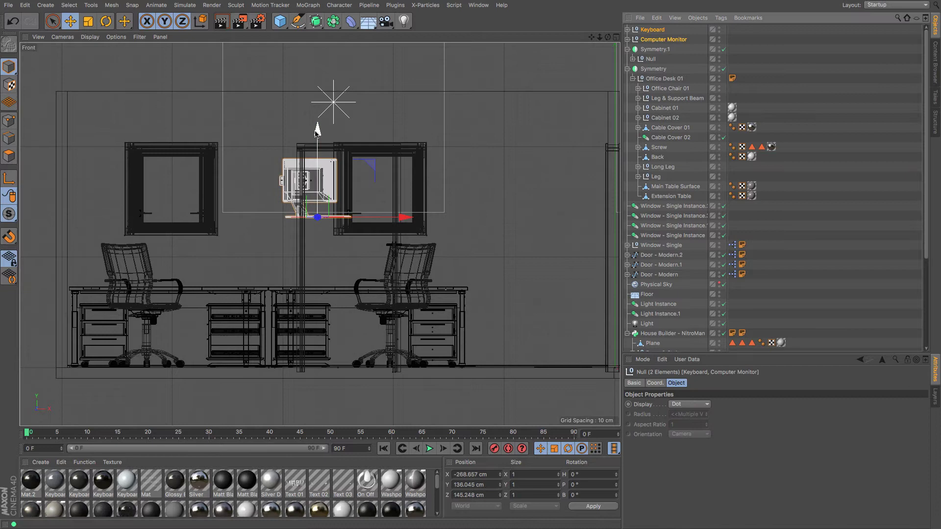
{"action": "left_click_drag", "start_coordinate": [316, 131], "coordinate": [314, 204]}
{"action": "mouse_move", "coordinate": [599, 37]}
{"action": "left_mouse_down"}
{"action": "mouse_move", "coordinate": [637, 38]}
{"action": "mouse_move", "coordinate": [592, 36]}
{"action": "mouse_move", "coordinate": [600, 0]}
{"action": "left_mouse_up"}
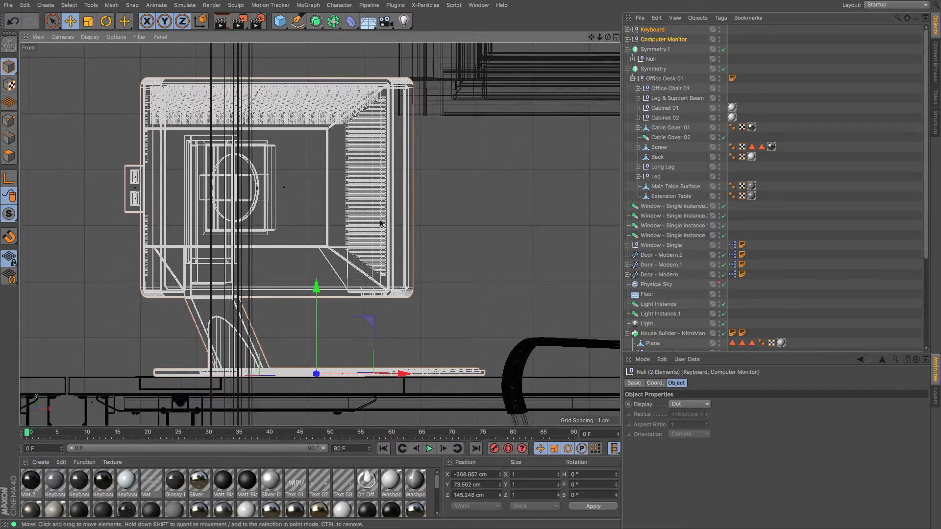
{"action": "left_click_drag", "start_coordinate": [316, 289], "coordinate": [317, 294]}
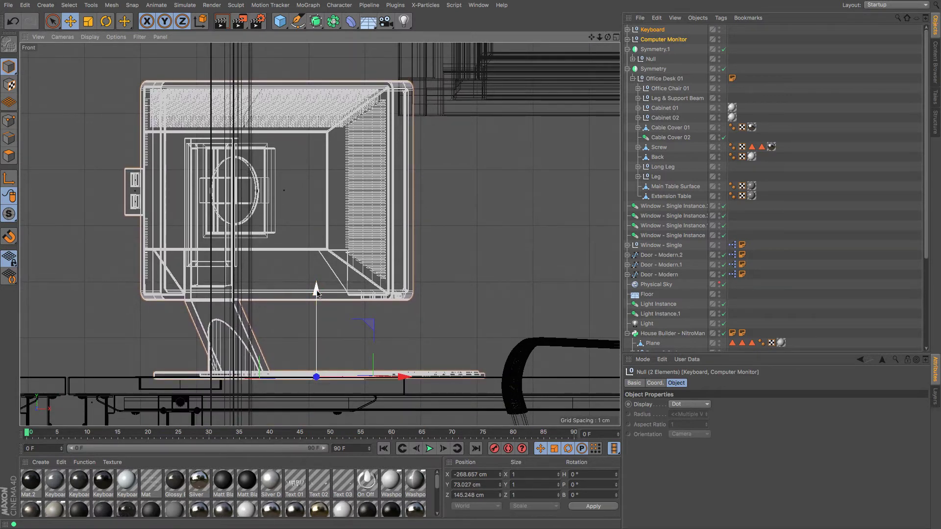
- Make the Keyboard and Computer Monitor children of Office Desk 01 so the Symmetry object mirrors them onto the other desk
{"action": "key", "text": "F1"}
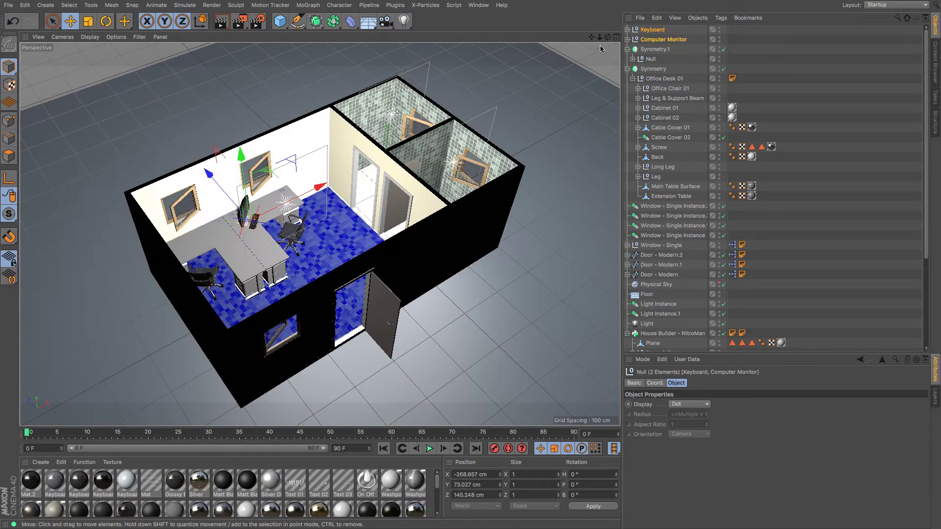
{"action": "left_click_drag", "start_coordinate": [607, 37], "coordinate": [522, 50]}
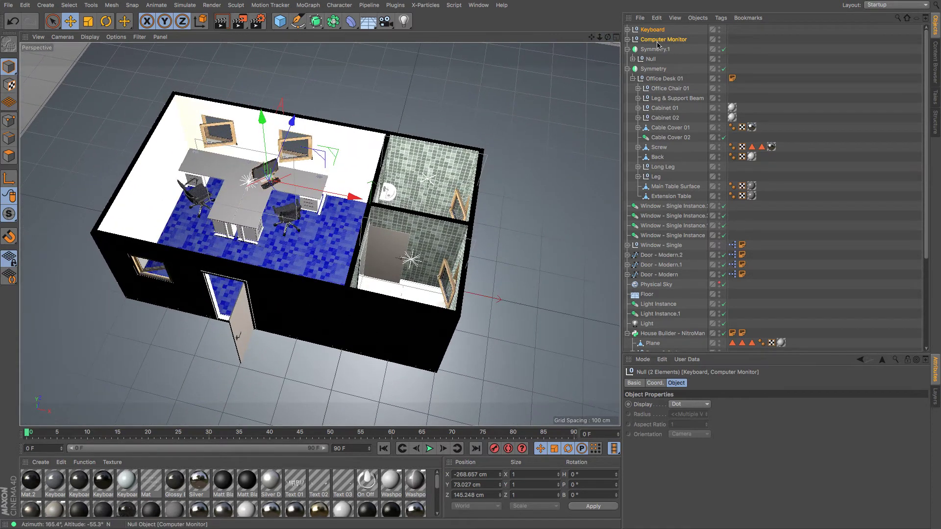
{"action": "left_click_drag", "start_coordinate": [652, 31], "coordinate": [656, 83]}
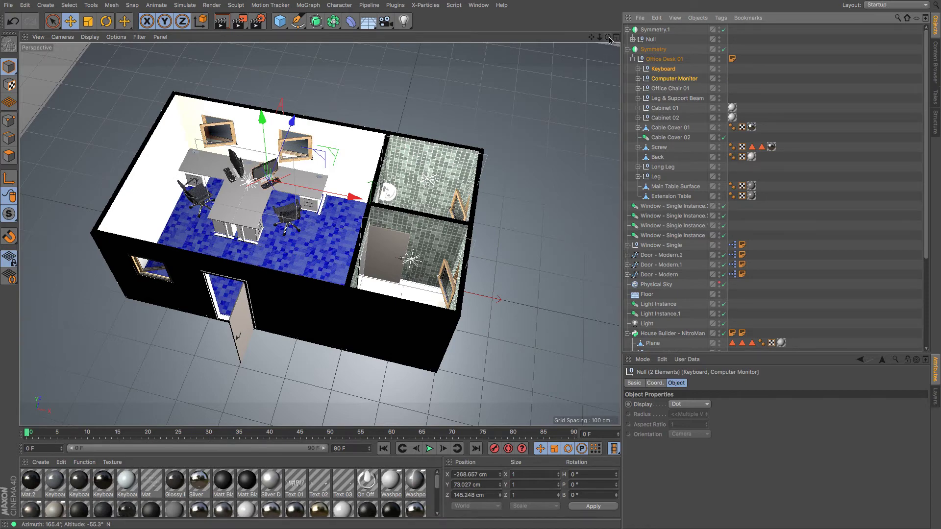
{"action": "mouse_move", "coordinate": [607, 36]}
{"action": "left_mouse_down"}
{"action": "mouse_move", "coordinate": [649, 40]}
{"action": "mouse_move", "coordinate": [605, 54]}
{"action": "mouse_move", "coordinate": [609, 40]}
{"action": "left_mouse_up"}
- Add a camera to the scene and reset its position and rotation to 0 on all axes
{"action": "left_click", "coordinate": [934, 63]}
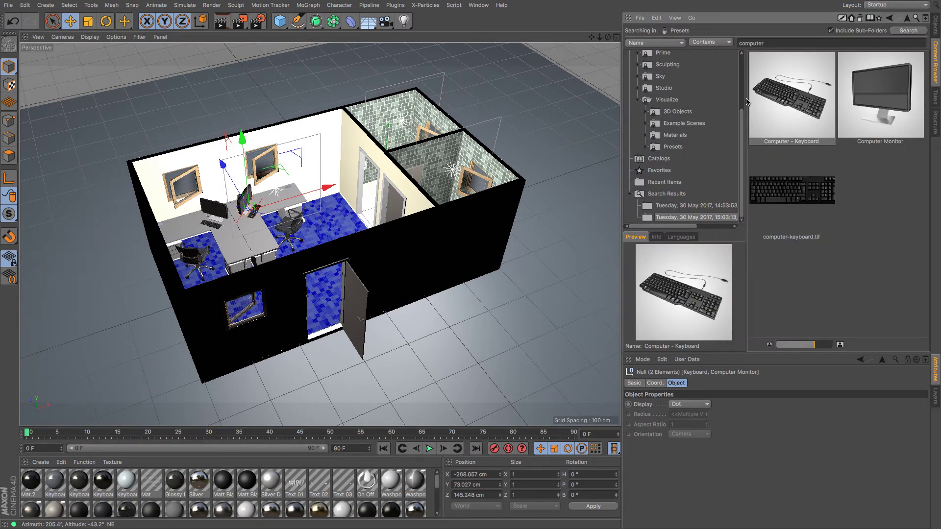
{"action": "left_click", "coordinate": [936, 30]}
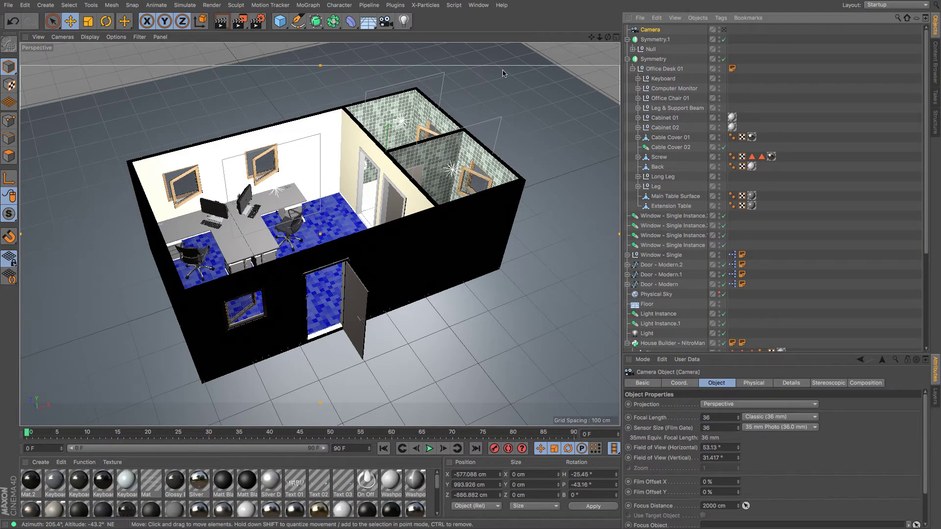
{"action": "left_click_drag", "start_coordinate": [607, 37], "coordinate": [471, 24]}
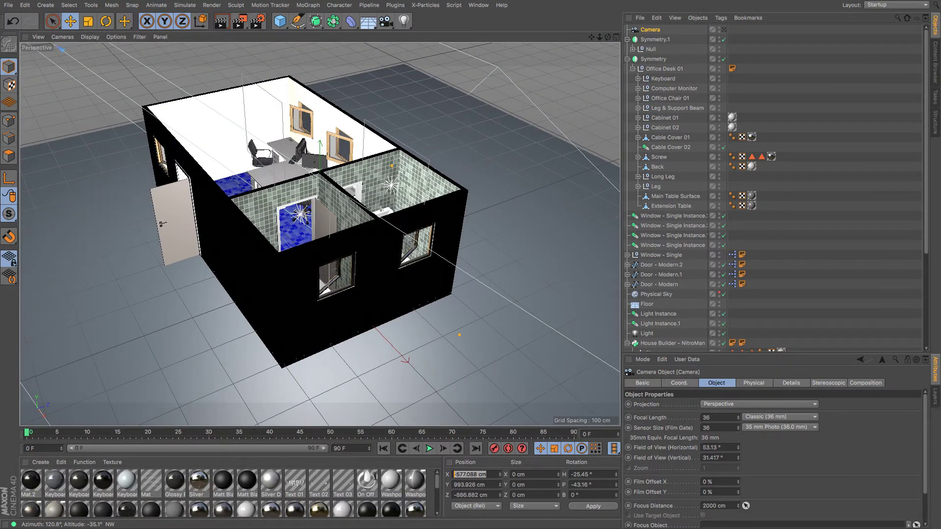
{"action": "type", "text": "0"}
{"action": "key", "text": "Tab"}
{"action": "type", "text": "0"}
{"action": "key", "text": "Tab"}
{"action": "type", "text": "0"}
{"action": "key", "text": "Tab"}
{"action": "key", "text": "Tab"}
{"action": "key", "text": "Tab"}
{"action": "key", "text": "Tab"}
{"action": "key", "text": "Tab"}
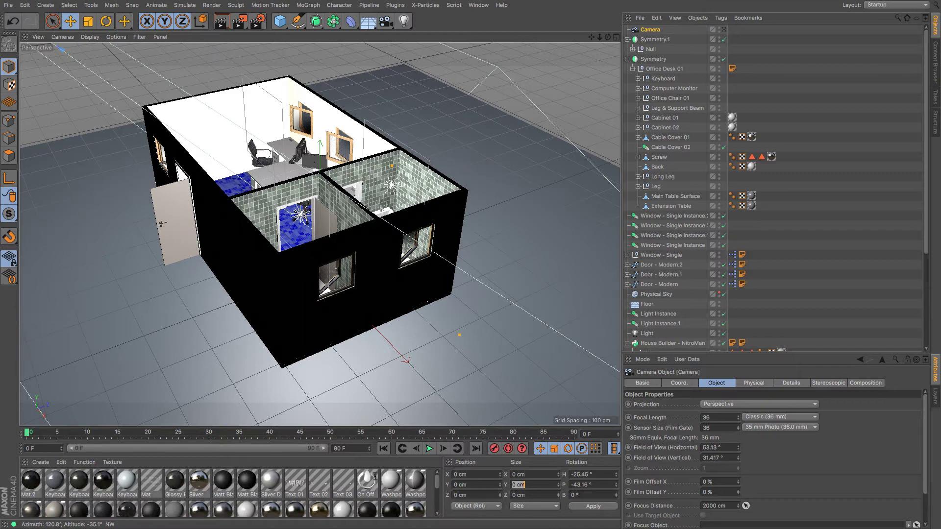
{"action": "key", "text": "Tab"}
{"action": "key", "text": "Return"}
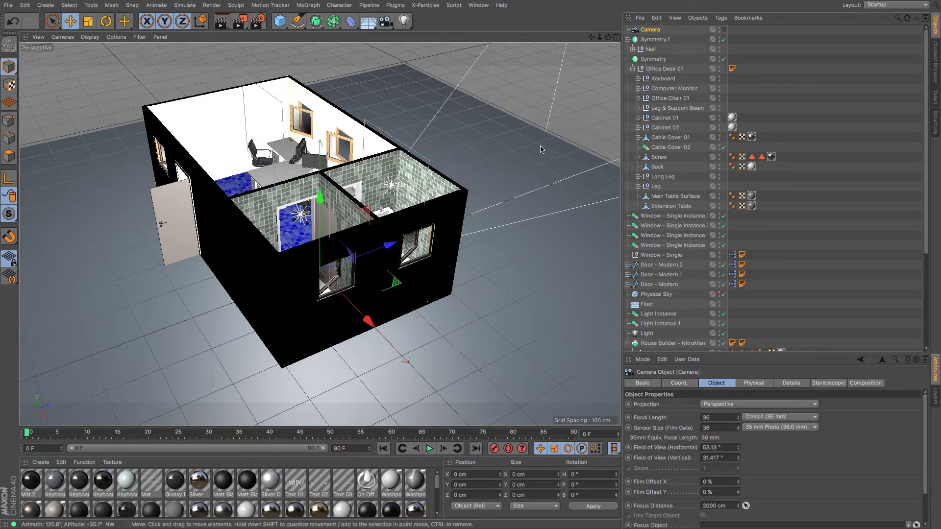
- Place the camera at the outer front corner of the front restroom and turn it diagonally inward to a heading of about 47°
{"action": "key", "text": "F2"}
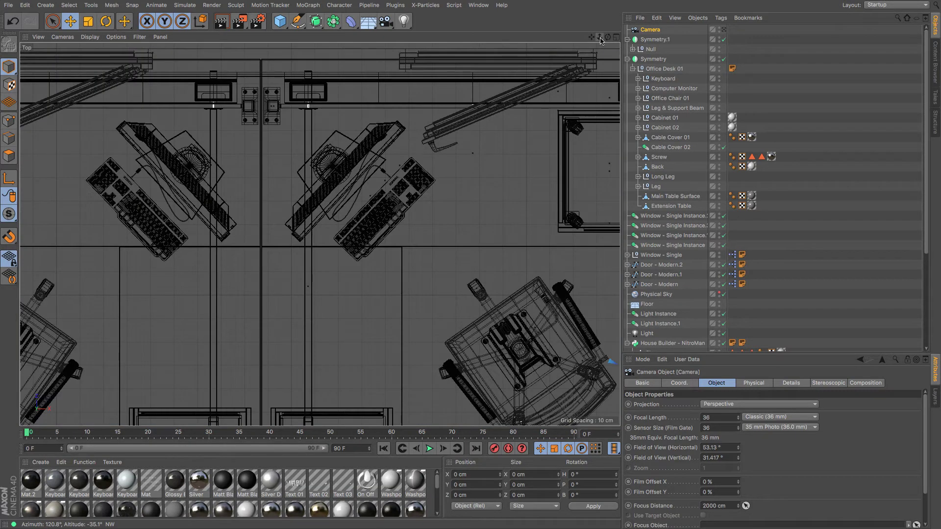
{"action": "mouse_move", "coordinate": [601, 39]}
{"action": "left_mouse_down"}
{"action": "mouse_move", "coordinate": [462, 280]}
{"action": "mouse_move", "coordinate": [471, 263]}
{"action": "left_mouse_up"}
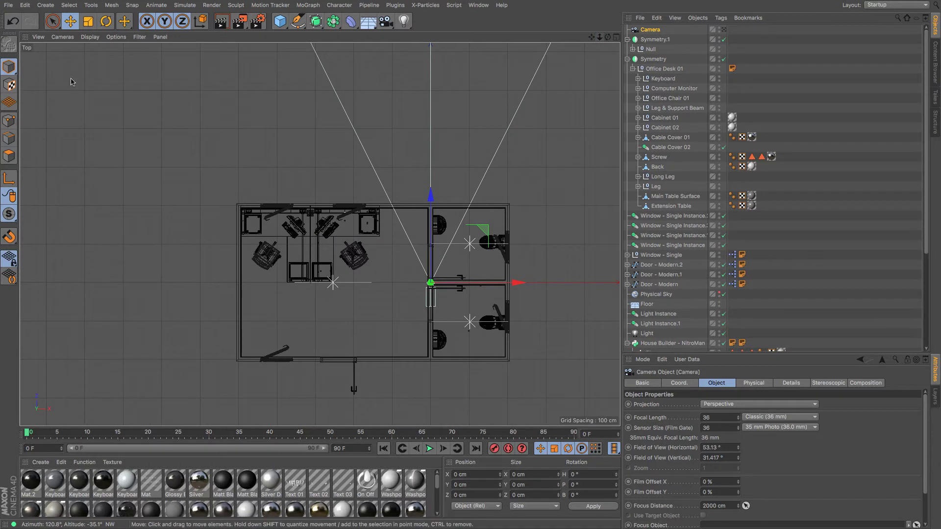
{"action": "key", "text": "e"}
{"action": "left_click_drag", "start_coordinate": [101, 142], "coordinate": [166, 206]}
{"action": "left_click", "coordinate": [111, 28]}
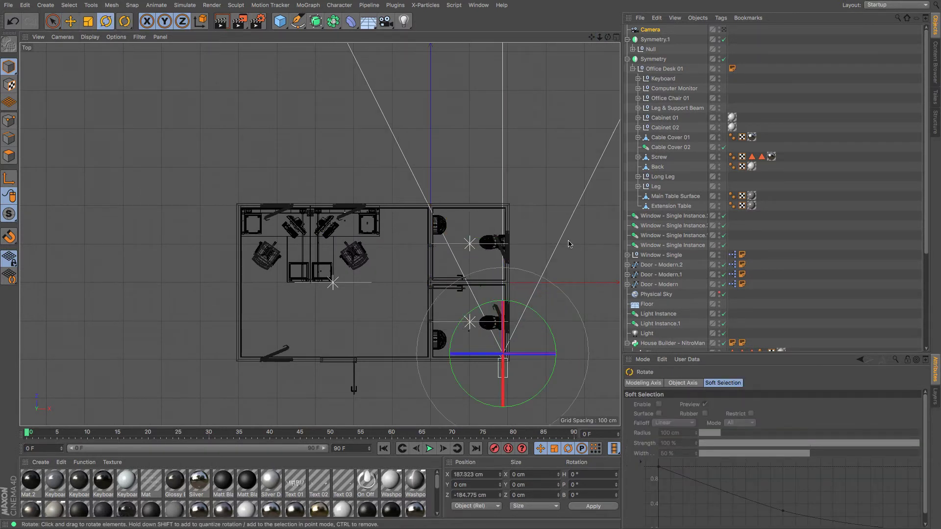
{"action": "left_click_drag", "start_coordinate": [590, 259], "coordinate": [479, 126]}
- Raise the camera to a height of about 109 cm and nudge it inward from the restroom corner to about X 182, Z -180 cm
{"action": "key", "text": "F3"}
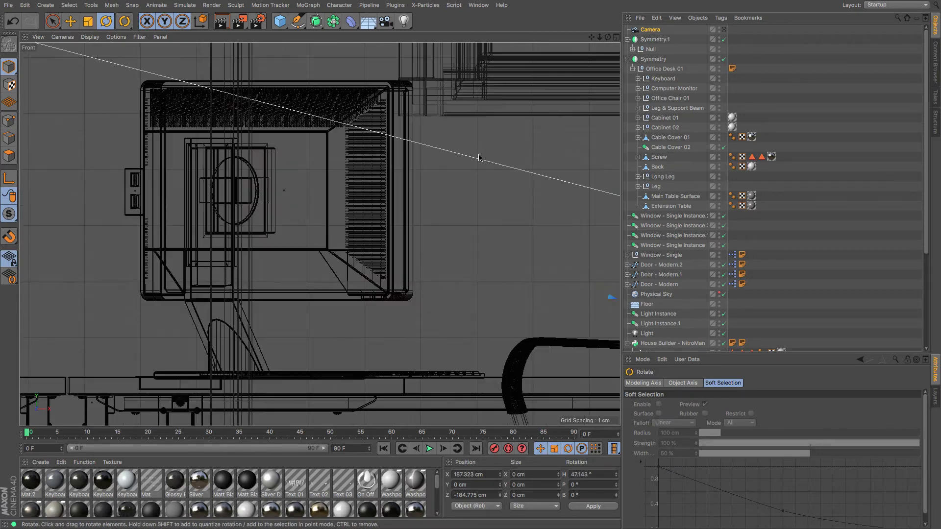
{"action": "left_click_drag", "start_coordinate": [599, 38], "coordinate": [153, 41]}
{"action": "left_click", "coordinate": [70, 21]}
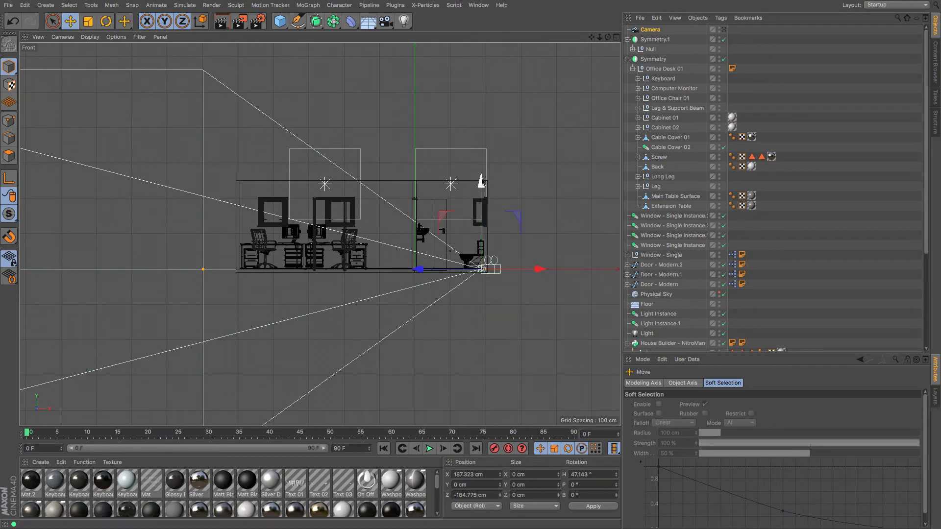
{"action": "left_click_drag", "start_coordinate": [482, 178], "coordinate": [483, 138]}
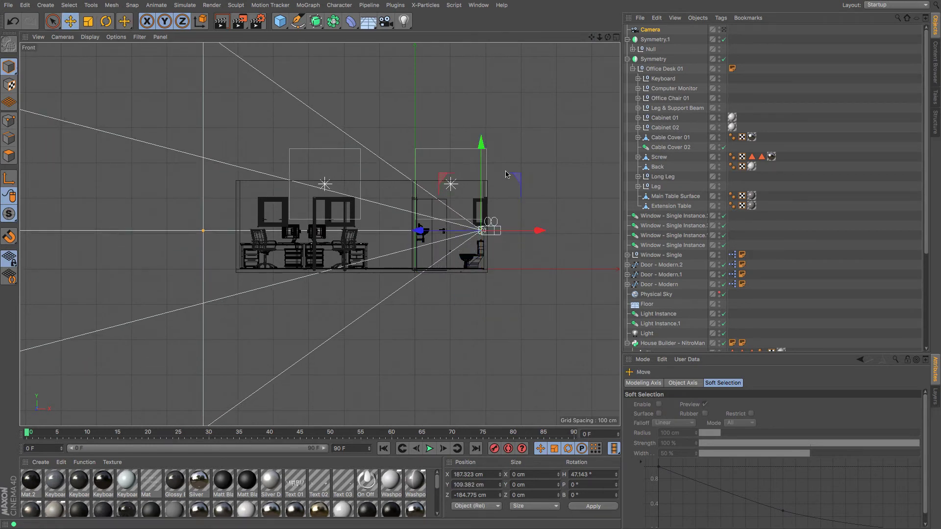
{"action": "key", "text": "F2"}
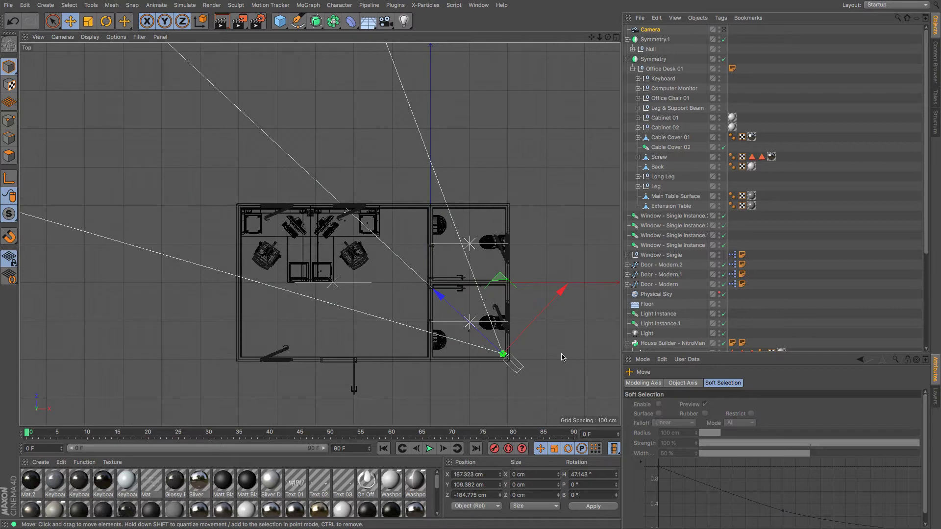
{"action": "left_click_drag", "start_coordinate": [562, 354], "coordinate": [560, 352]}
- Rename the camera Bathroom01 and duplicate it
{"action": "double_click", "coordinate": [650, 31]}
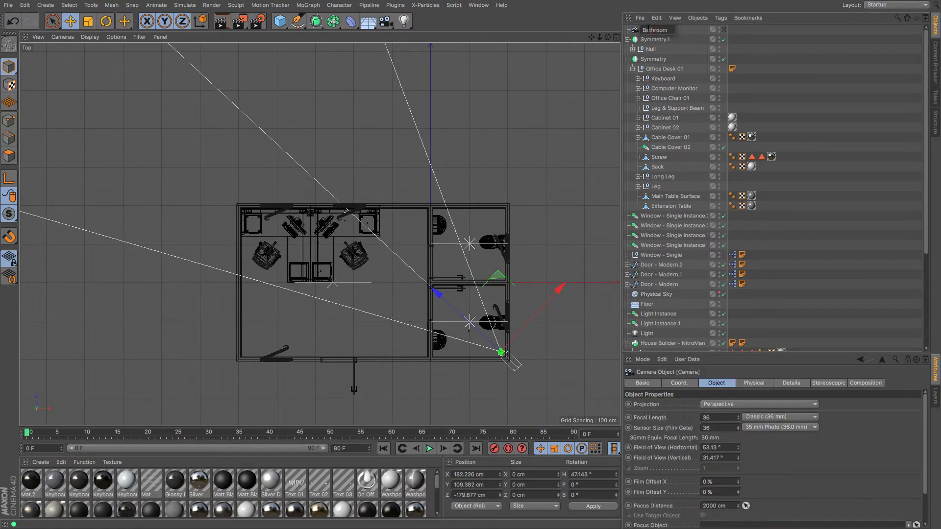
{"action": "type", "text": "Bathroom01"}
{"action": "key", "text": "Return"}
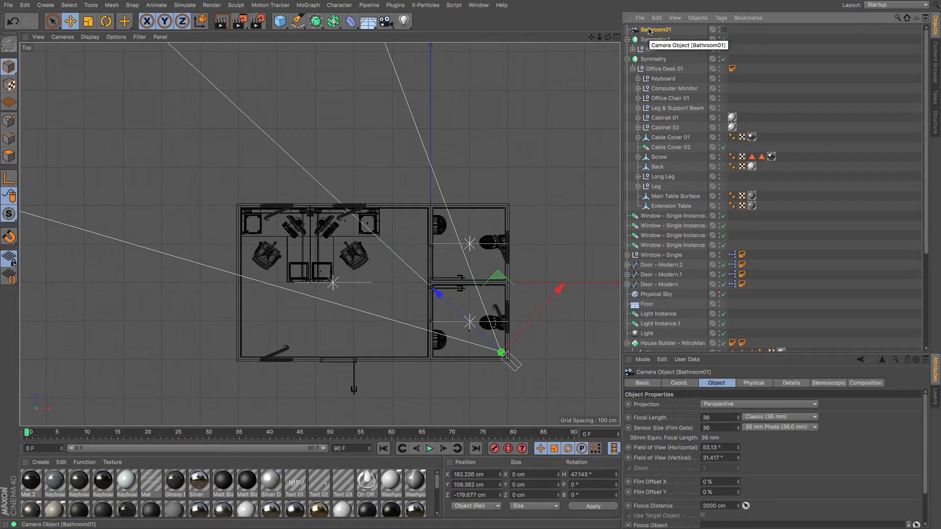
{"action": "left_click_drag", "start_coordinate": [649, 30], "coordinate": [659, 36], "text": "ctrl"}
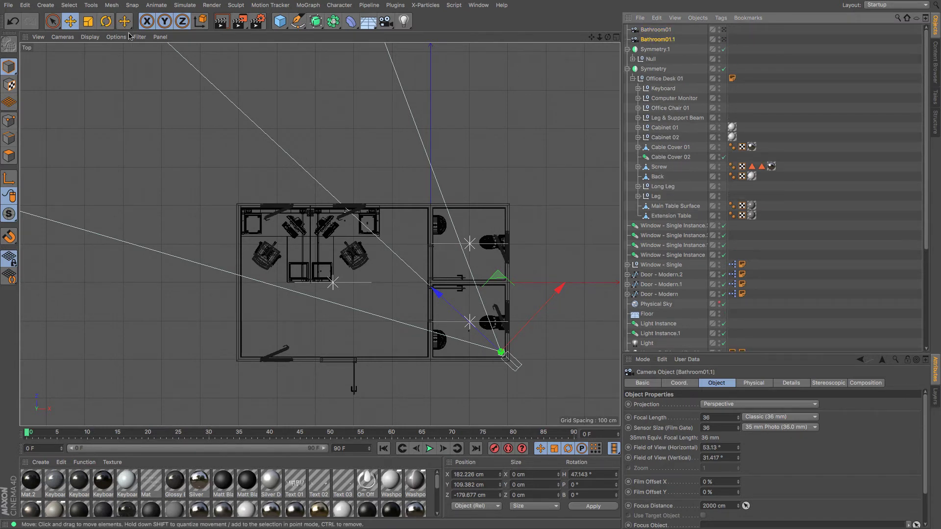
- Move the duplicated camera into the rear restroom at about X 166, Z 54 cm and turn it to a heading of about 86°
{"action": "key", "text": "r"}
{"action": "left_click_drag", "start_coordinate": [520, 123], "coordinate": [175, 199]}
{"action": "left_click", "coordinate": [68, 23]}
{"action": "left_click_drag", "start_coordinate": [38, 84], "coordinate": [20, 16]}
{"action": "left_click_drag", "start_coordinate": [456, 316], "coordinate": [469, 295]}
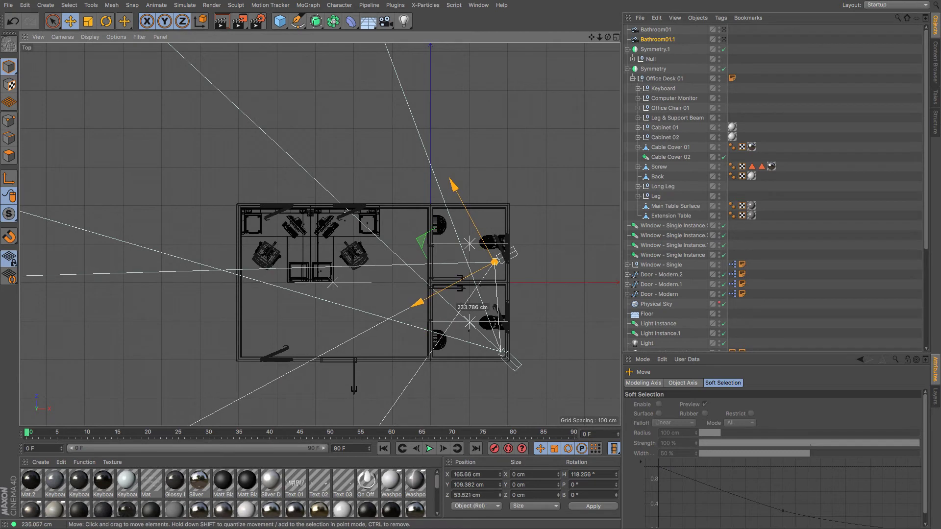
{"action": "left_click", "coordinate": [106, 21]}
{"action": "left_click_drag", "start_coordinate": [595, 172], "coordinate": [610, 250]}
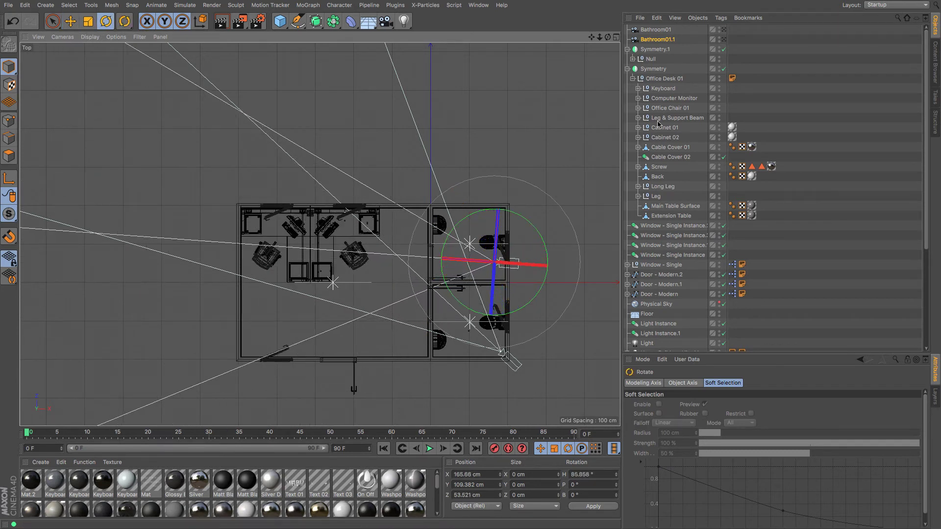
- Rename the second camera Bathroom02 and duplicate it
{"action": "left_click", "coordinate": [660, 38]}
{"action": "double_click", "coordinate": [660, 39]}
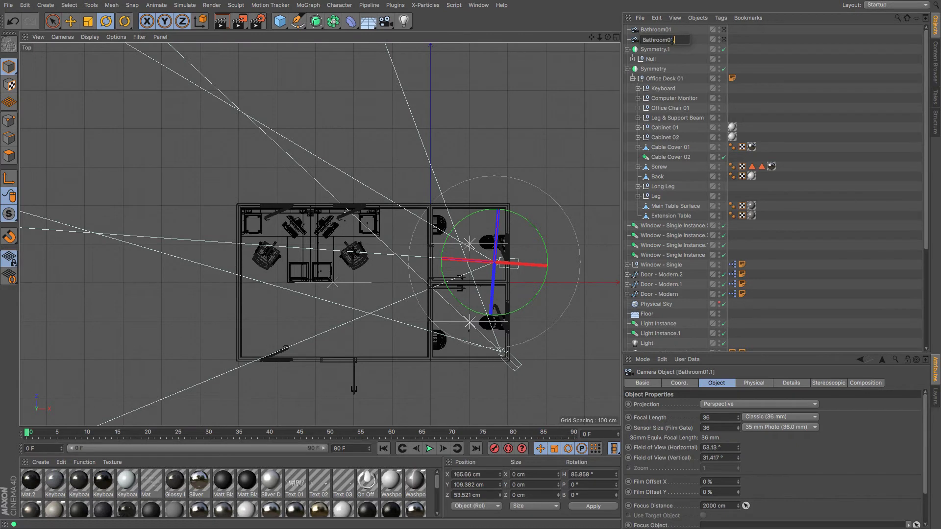
{"action": "key", "text": "Return"}
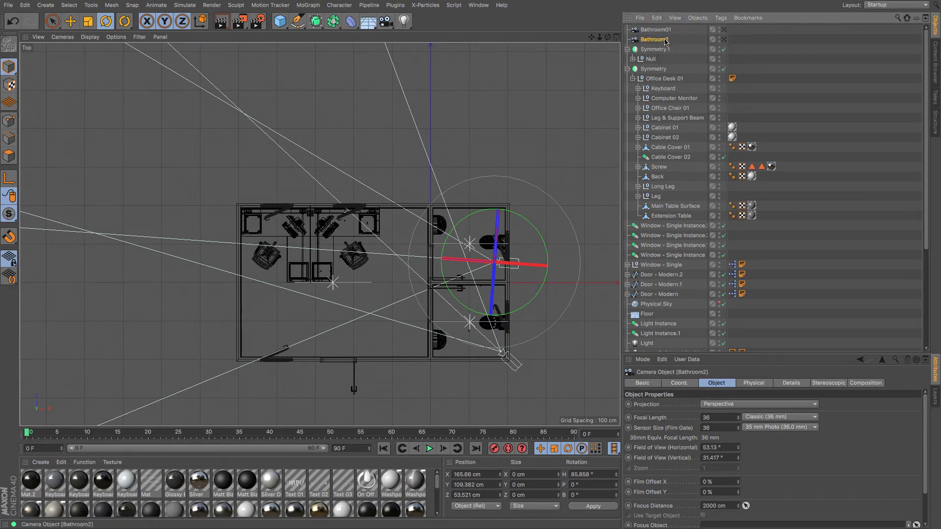
{"action": "double_click", "coordinate": [660, 39]}
{"action": "type", "text": "0"}
{"action": "key", "text": "Return"}
{"action": "left_click_drag", "start_coordinate": [660, 40], "coordinate": [662, 46], "text": "ctrl"}
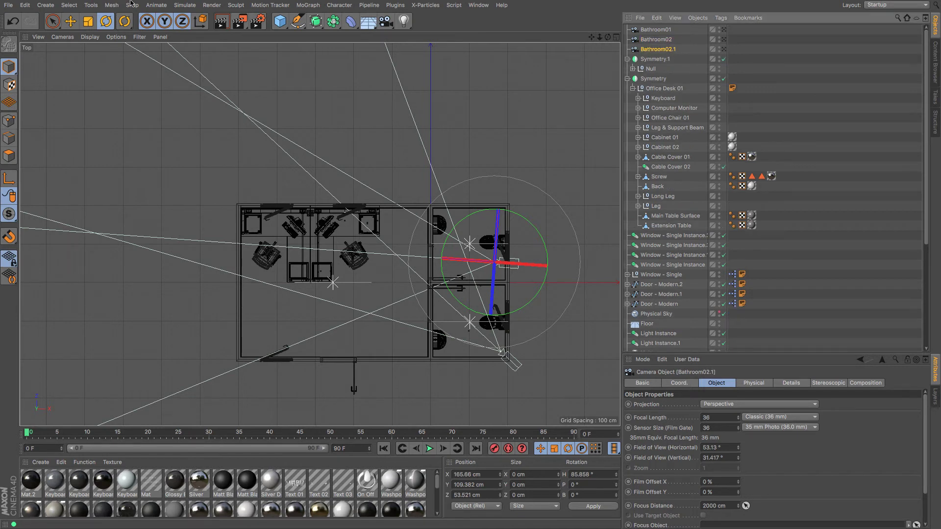
- Place the new camera copy at the office's front corner beside the restroom, about X -22, Z -180 cm, with a heading of about 41°
{"action": "left_click_drag", "start_coordinate": [512, 179], "coordinate": [563, 170]}
{"action": "left_click", "coordinate": [72, 23]}
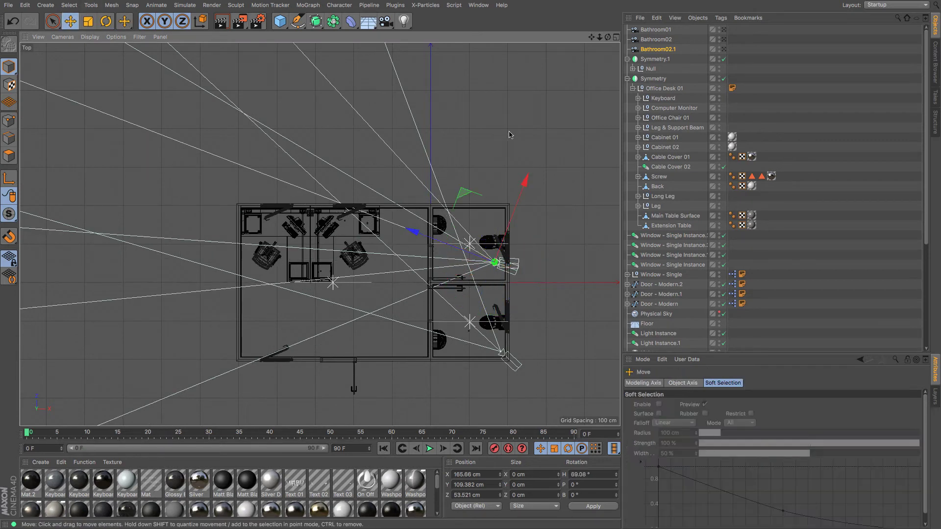
{"action": "left_click_drag", "start_coordinate": [512, 137], "coordinate": [436, 226]}
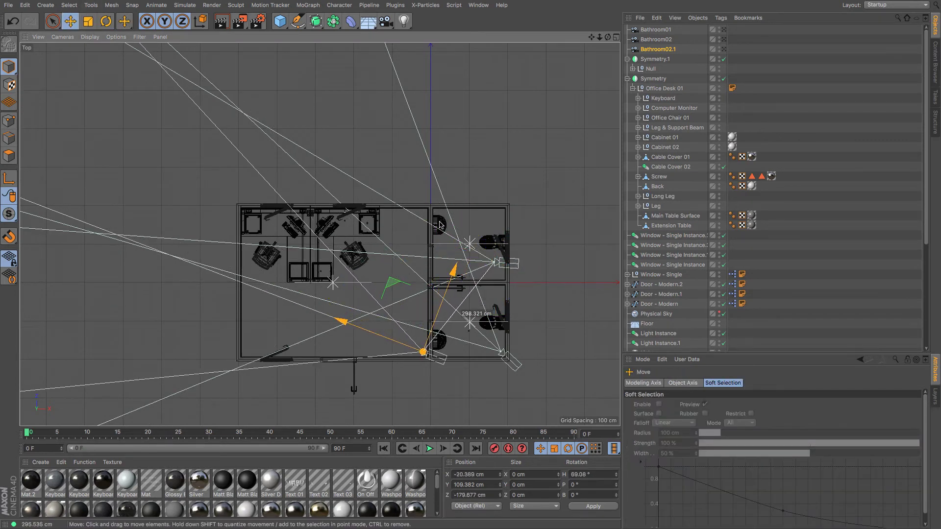
{"action": "left_click", "coordinate": [106, 21]}
{"action": "left_click_drag", "start_coordinate": [589, 99], "coordinate": [650, 102]}
{"action": "left_click_drag", "start_coordinate": [558, 99], "coordinate": [573, 90]}
- In the perspective view, collapse both Symmetry groups and turn on the ceiling of the House Builder object
{"action": "key", "text": "F1"}
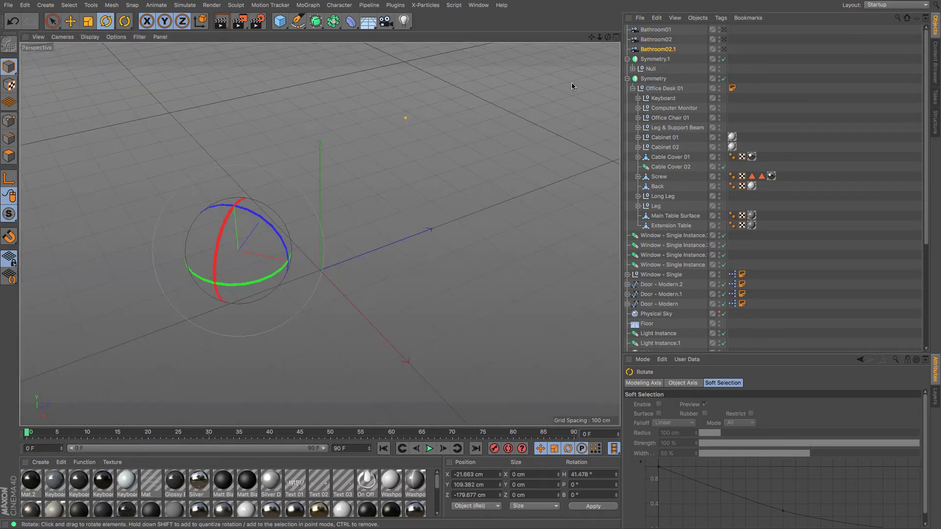
{"action": "left_click", "coordinate": [628, 59]}
{"action": "left_click", "coordinate": [627, 69]}
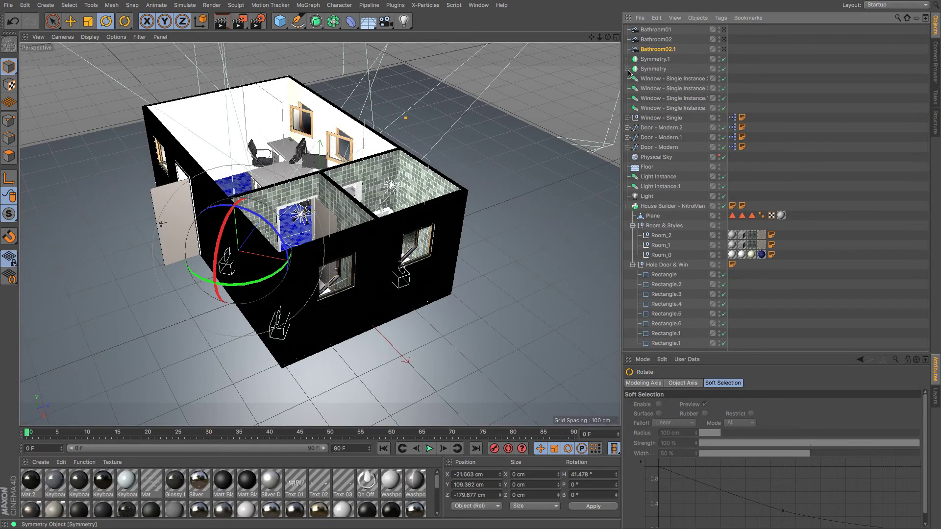
{"action": "left_click", "coordinate": [636, 208]}
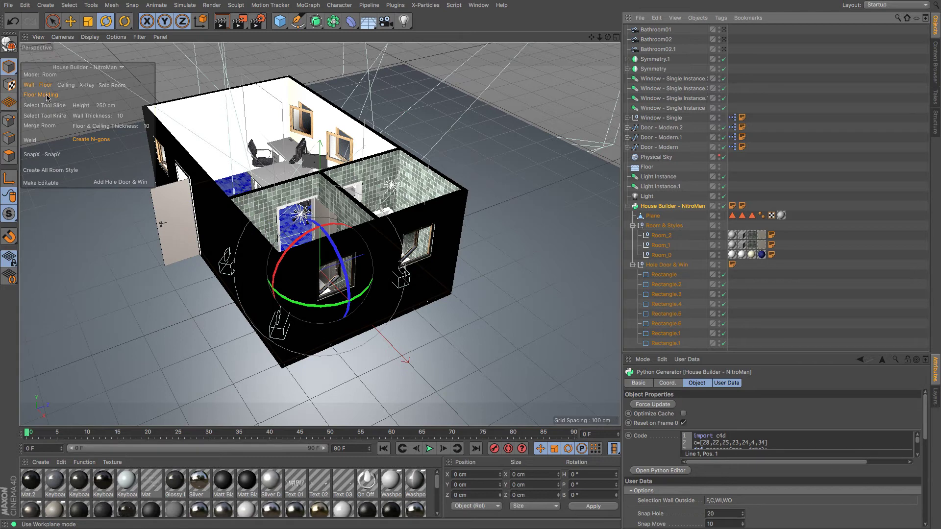
{"action": "left_click", "coordinate": [67, 86]}
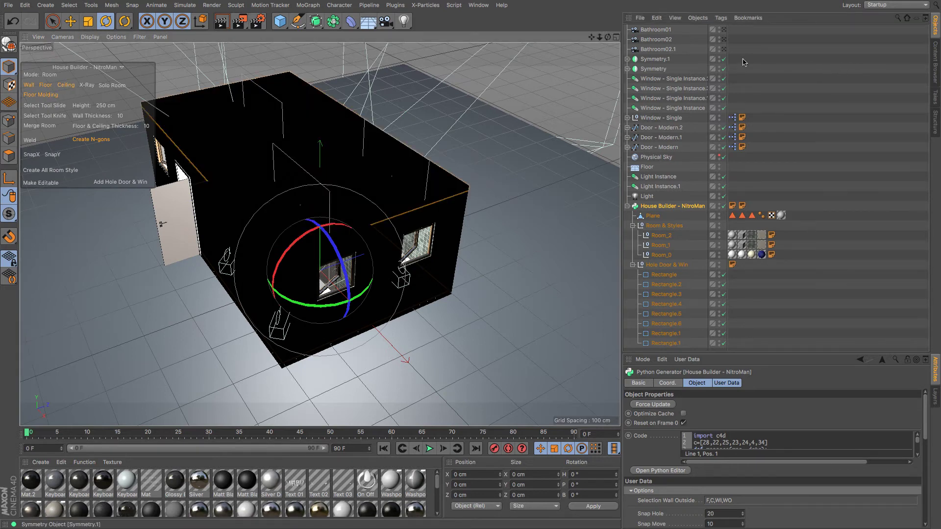
- Reframe the Bathroom01 camera to look in from outside through the restroom window, and check the view through Bathroom02
{"action": "left_click", "coordinate": [724, 29]}
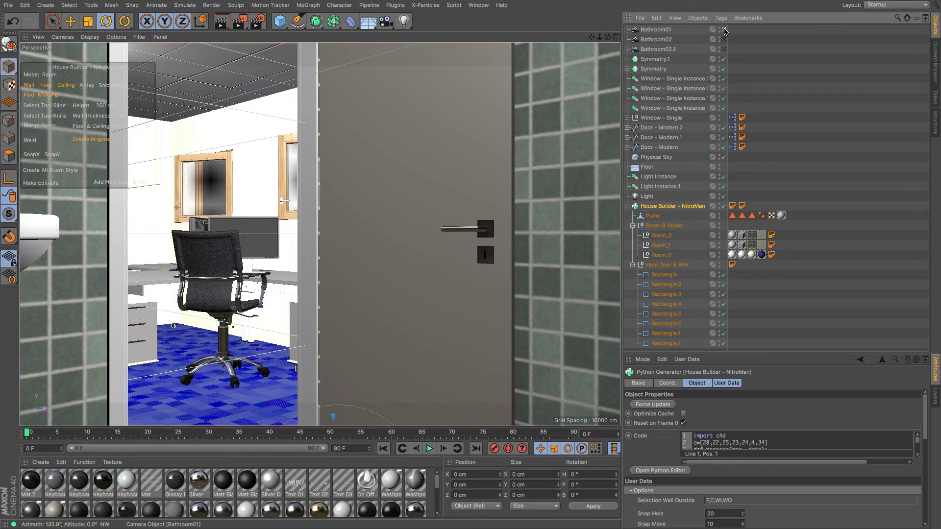
{"action": "left_click_drag", "start_coordinate": [599, 37], "coordinate": [586, 38]}
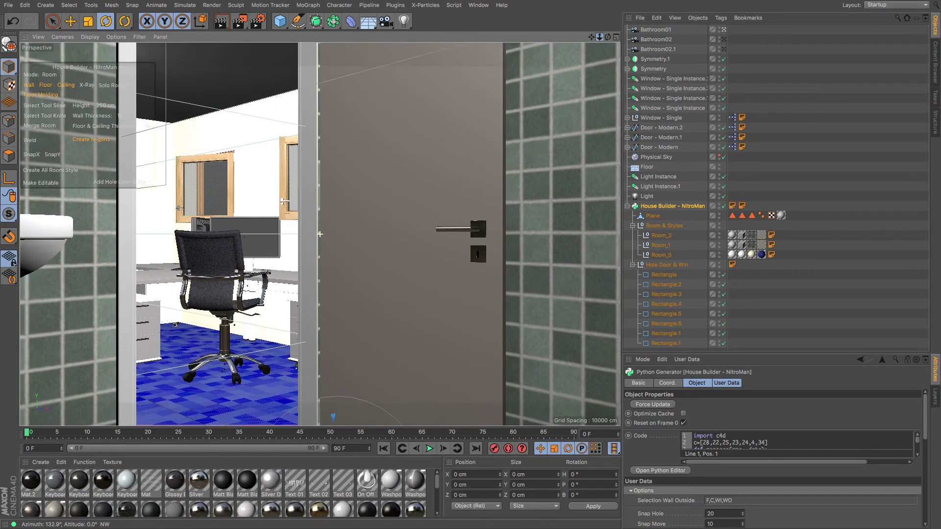
{"action": "scroll", "coordinate": [320, 235], "scroll_direction": "up", "scroll_amount": 1}
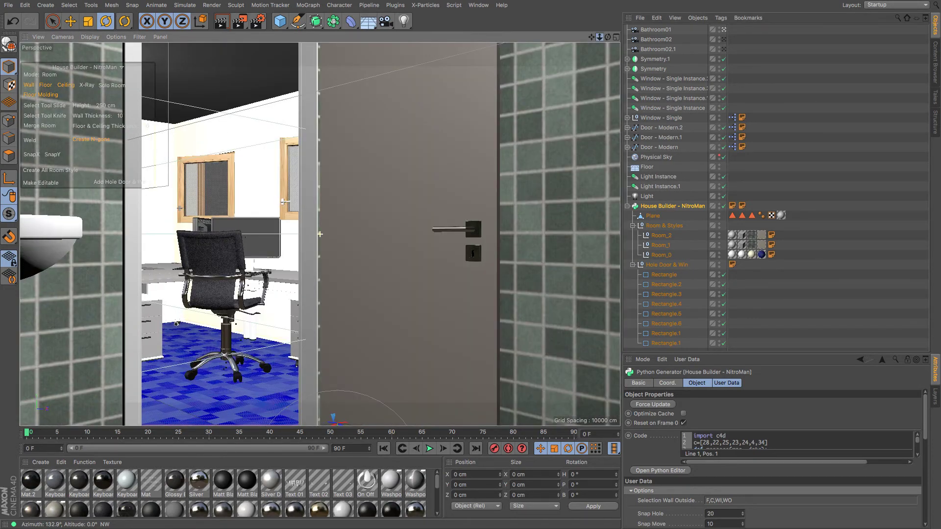
{"action": "left_click_drag", "start_coordinate": [607, 38], "coordinate": [569, 52]}
{"action": "left_click_drag", "start_coordinate": [320, 234], "coordinate": [595, 39]}
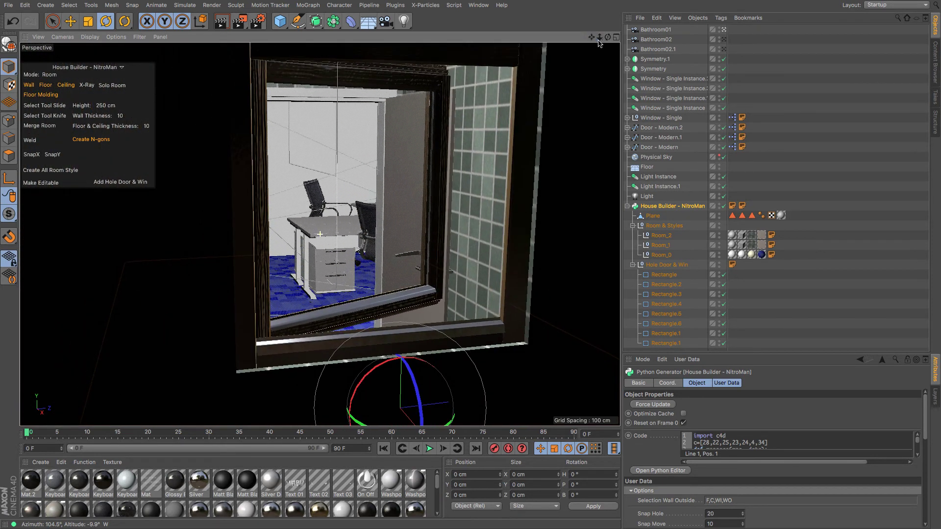
{"action": "left_click", "coordinate": [723, 41]}
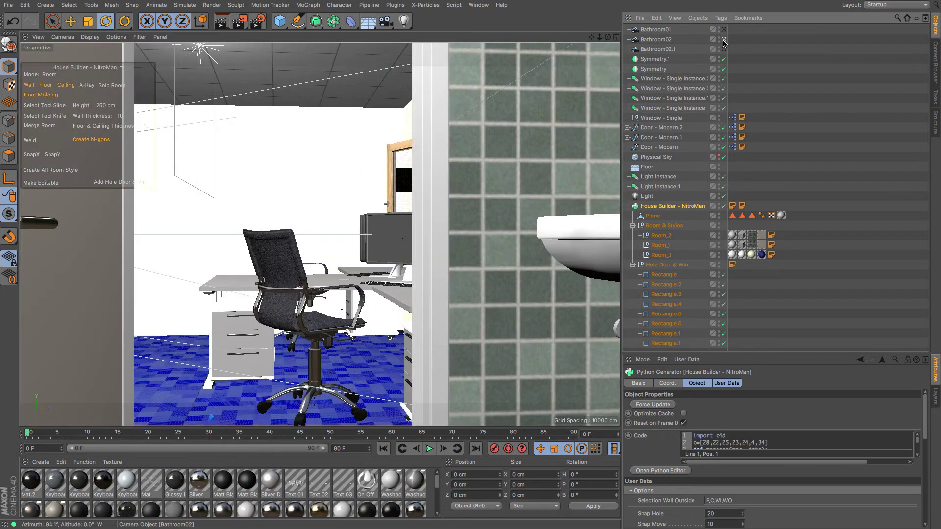
- Reframe the Bathroom02.1 camera to look down on the office desks at about 22° and render the view
{"action": "left_click", "coordinate": [724, 50]}
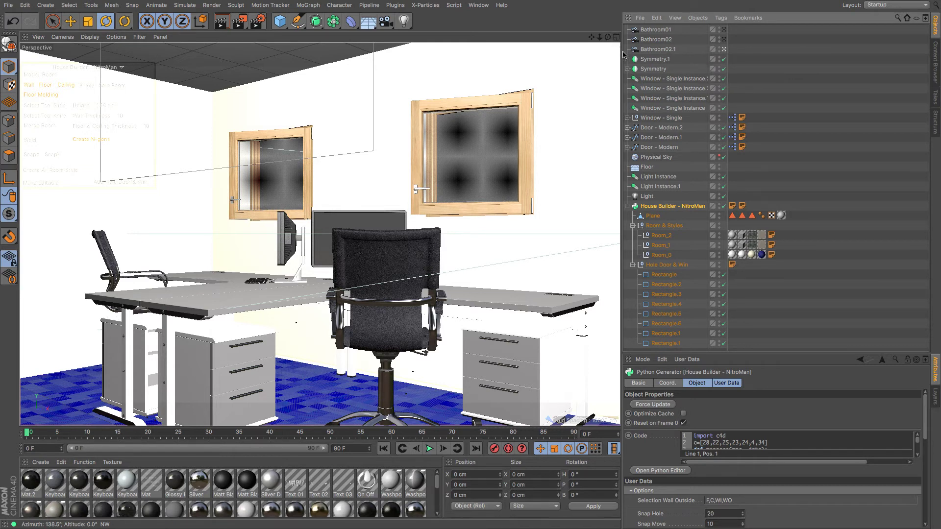
{"action": "left_click_drag", "start_coordinate": [608, 37], "coordinate": [589, 17]}
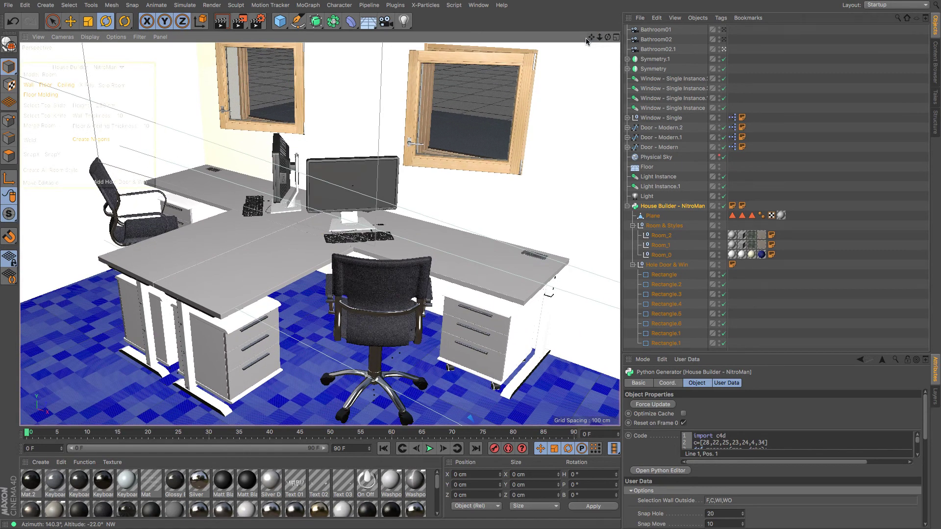
{"action": "left_click", "coordinate": [225, 26]}
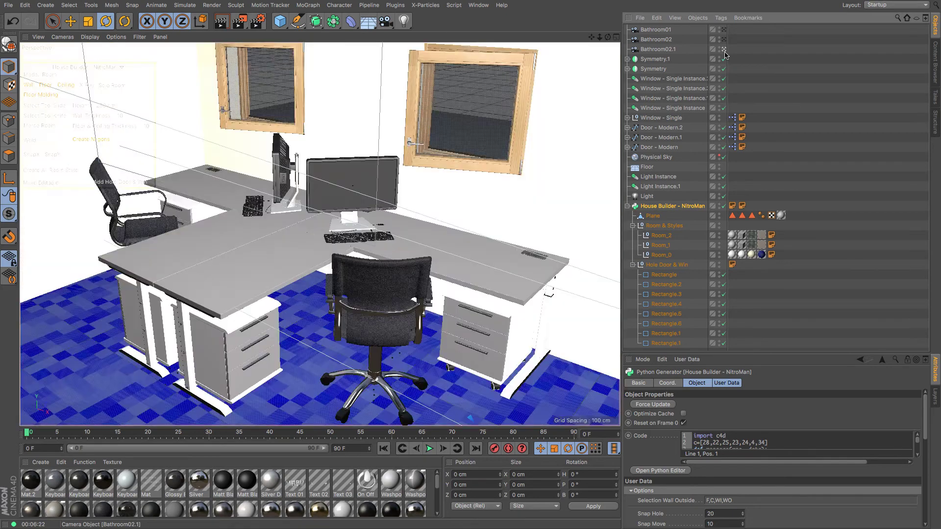
{"action": "left_click", "coordinate": [724, 49]}
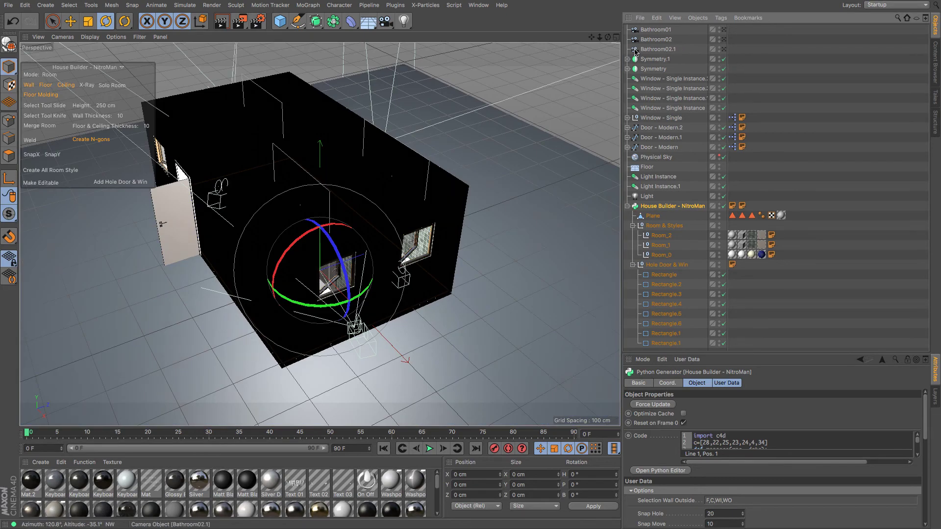
- Turn on X-Ray for the House Builder object and examine the furnished rooms through the walls
{"action": "left_click_drag", "start_coordinate": [608, 39], "coordinate": [463, 75]}
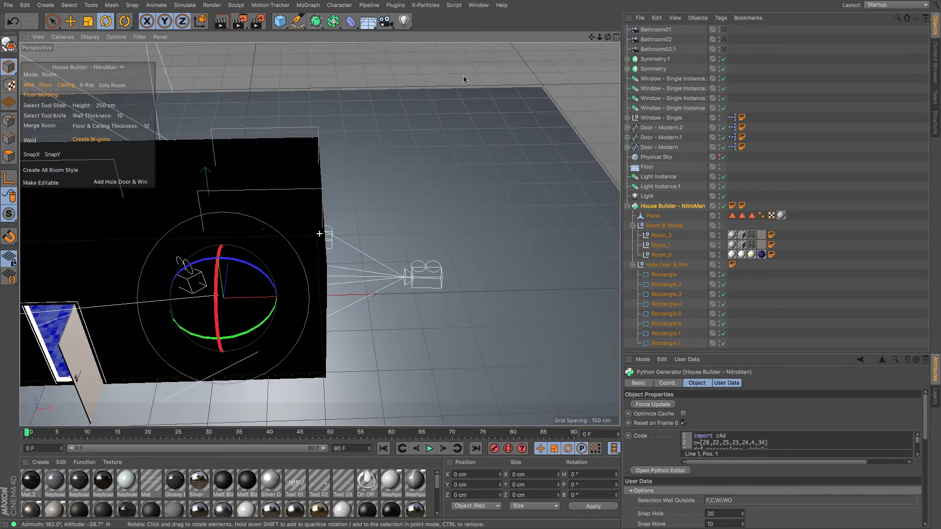
{"action": "left_click", "coordinate": [66, 86]}
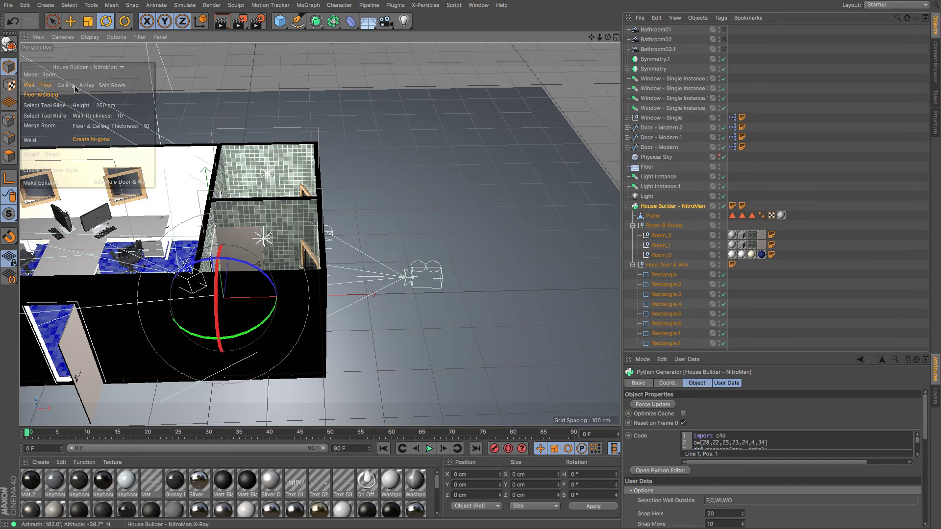
{"action": "left_click", "coordinate": [75, 86]}
{"action": "left_click", "coordinate": [87, 85]}
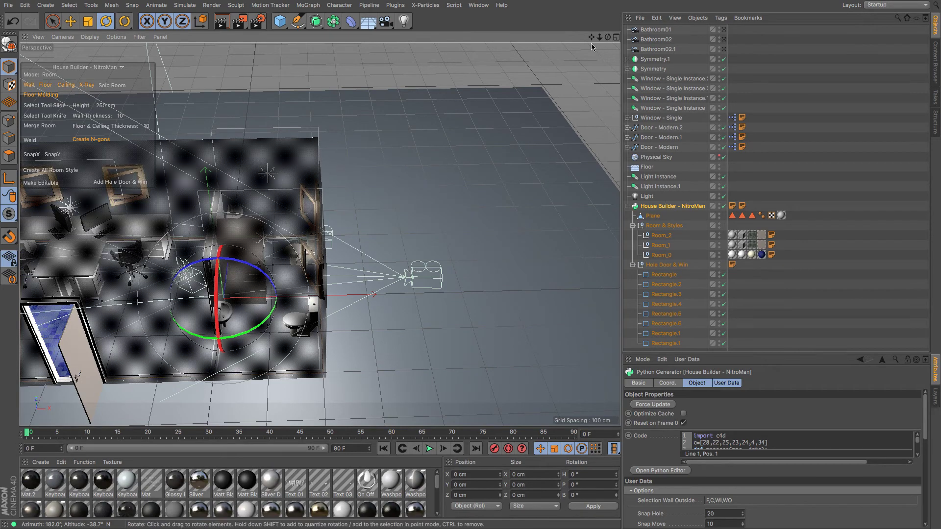
{"action": "left_click_drag", "start_coordinate": [592, 37], "coordinate": [778, 20]}
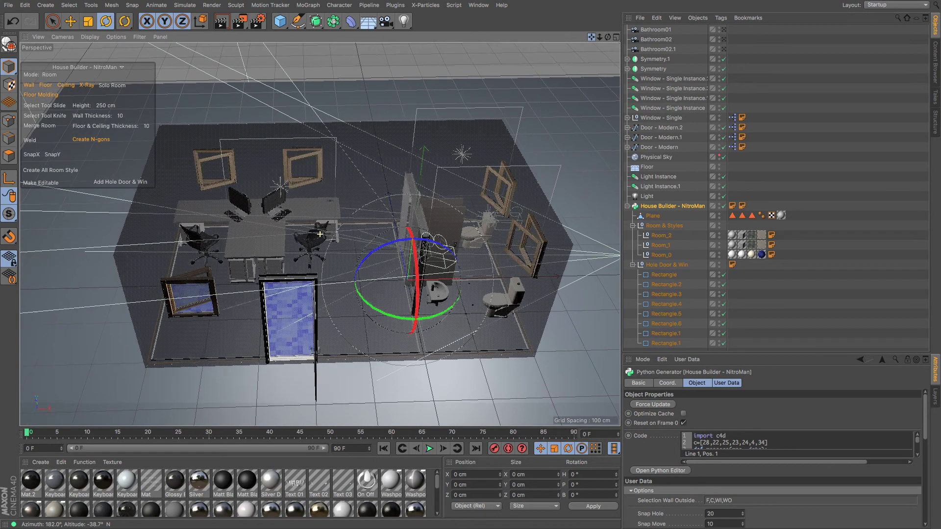
{"action": "mouse_move", "coordinate": [609, 40]}
{"action": "left_mouse_down"}
{"action": "mouse_move", "coordinate": [564, 54]}
{"action": "mouse_move", "coordinate": [525, 49]}
{"action": "mouse_move", "coordinate": [605, 58]}
{"action": "mouse_move", "coordinate": [610, 49]}
{"action": "left_mouse_up"}
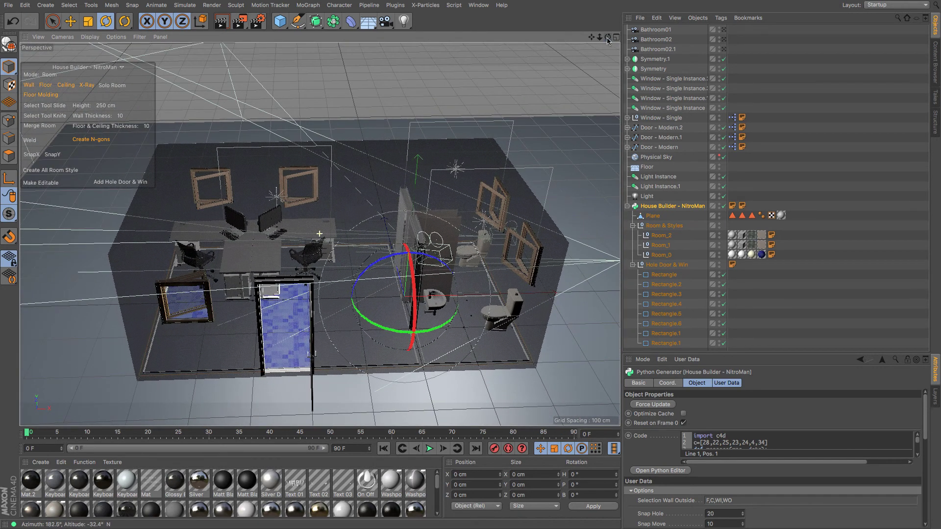
- Turn off the house's X-Ray and ceiling, and frame the whole building from above its front side
{"action": "left_click", "coordinate": [87, 85]}
{"action": "left_click", "coordinate": [68, 85]}
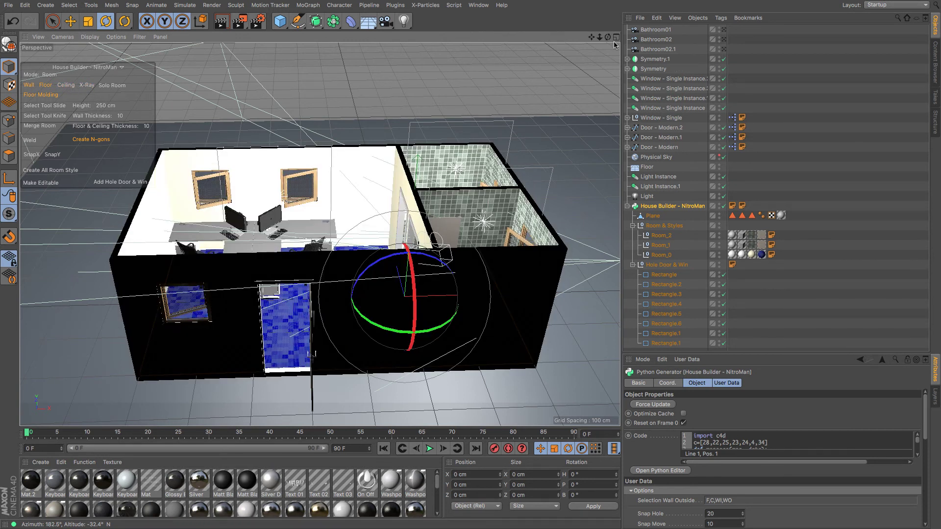
{"action": "left_click_drag", "start_coordinate": [608, 38], "coordinate": [599, 86]}
{"action": "left_click_drag", "start_coordinate": [320, 377], "coordinate": [471, 266], "text": "alt"}
{"action": "left_click_drag", "start_coordinate": [597, 40], "coordinate": [606, 42]}
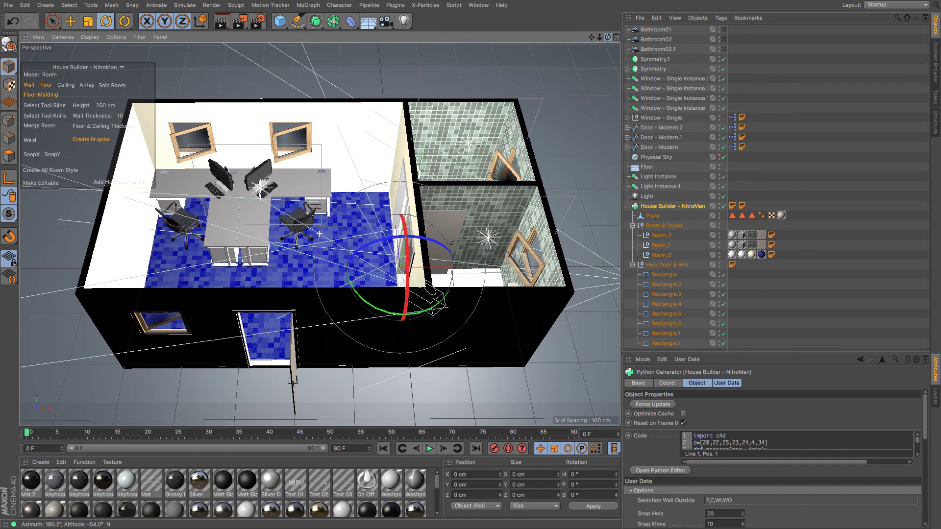
- Set the render output to the HDTV 1080 29.97 film/video preset
{"action": "left_click", "coordinate": [257, 21]}
{"action": "left_click", "coordinate": [77, 39]}
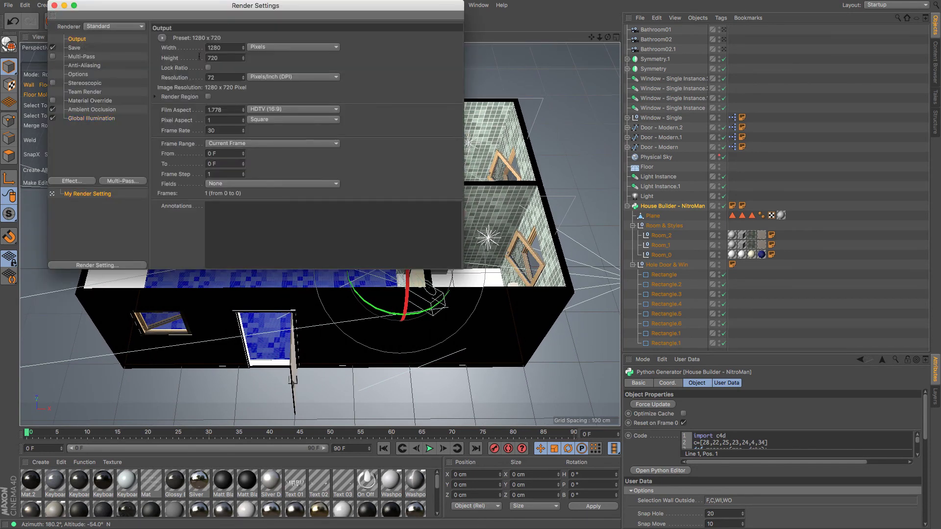
{"action": "left_click", "coordinate": [162, 38]}
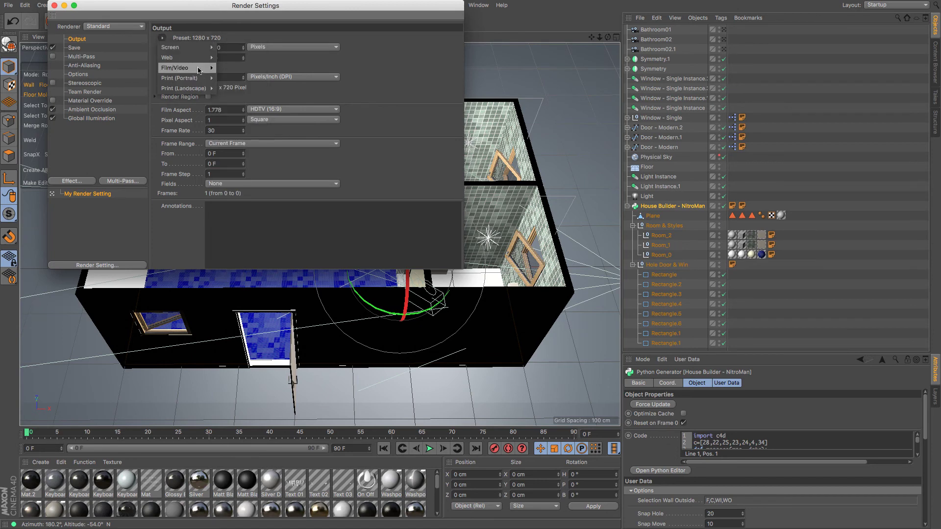
{"action": "mouse_move", "coordinate": [203, 51]}
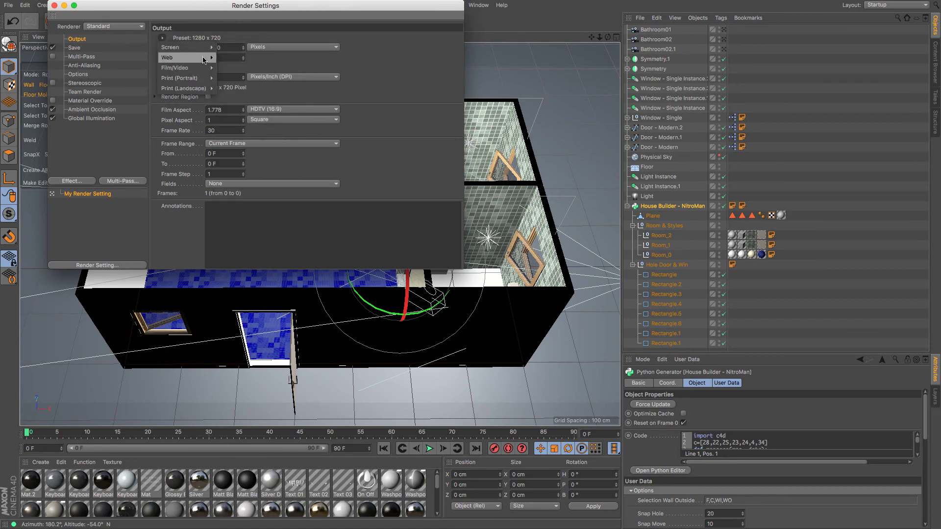
{"action": "mouse_move", "coordinate": [193, 67]}
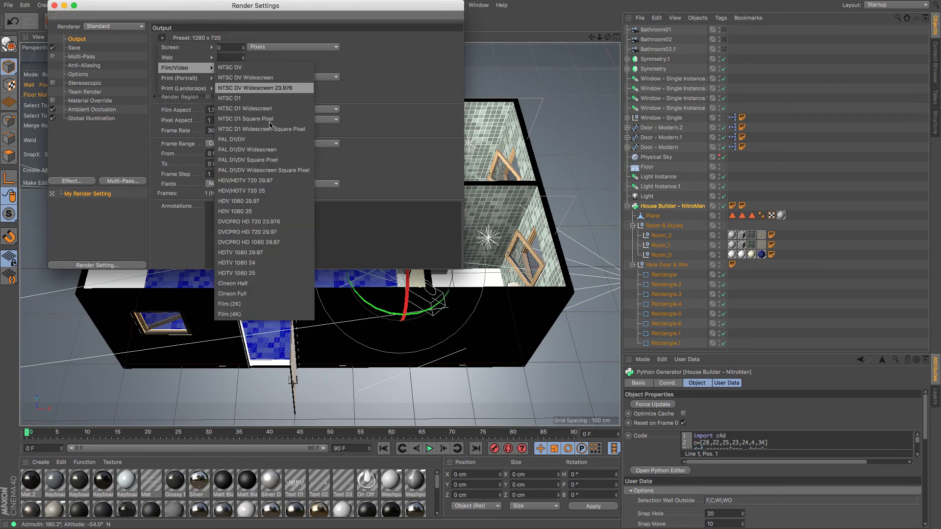
{"action": "left_click", "coordinate": [301, 258]}
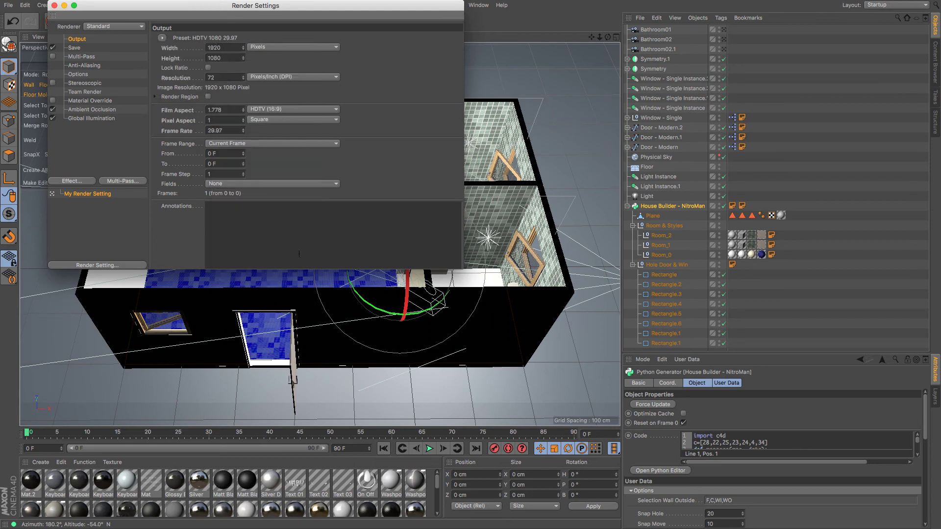
- Set the render's anti-aliasing to Best and render the project to the Picture Viewer
{"action": "left_click", "coordinate": [84, 66]}
{"action": "left_click", "coordinate": [257, 39]}
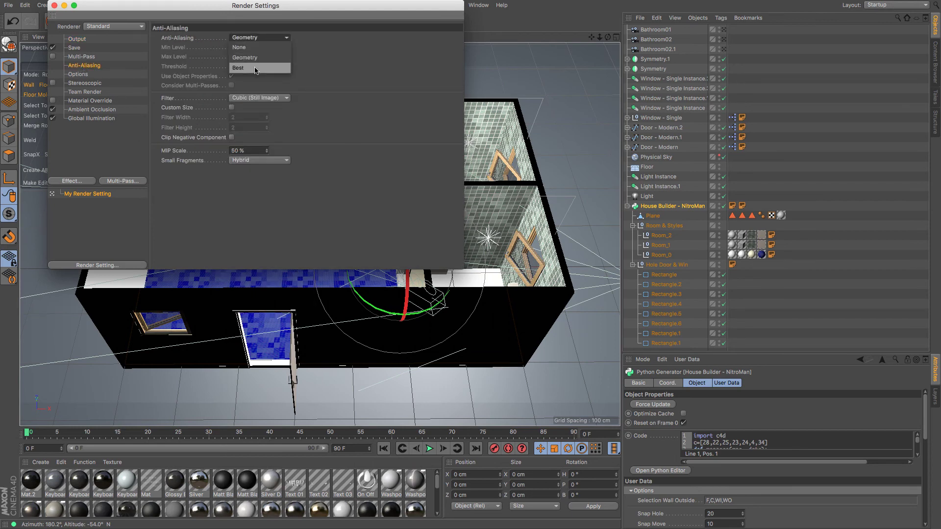
{"action": "left_click", "coordinate": [256, 68]}
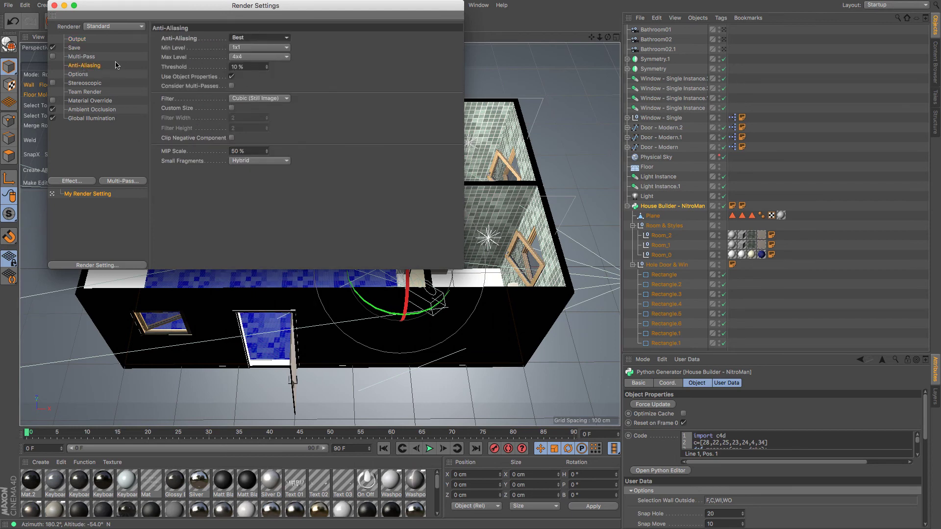
{"action": "left_click", "coordinate": [77, 39]}
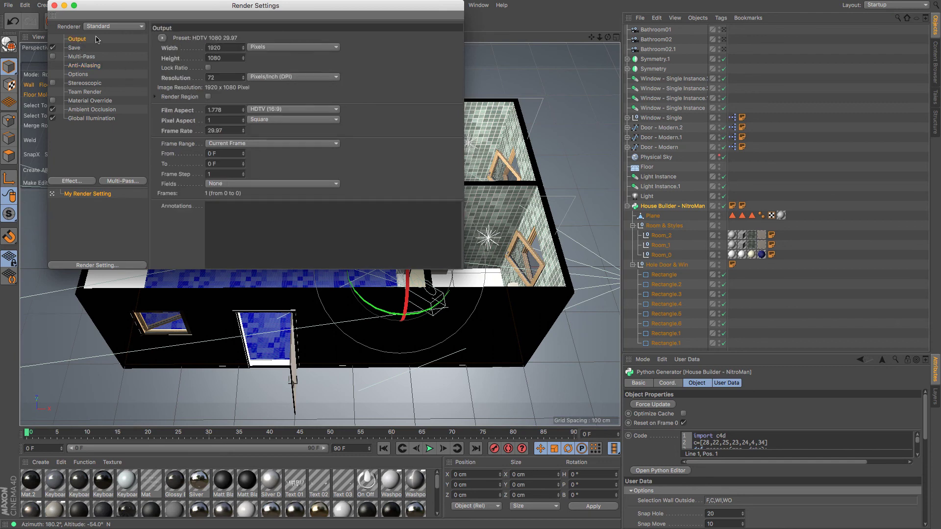
{"action": "left_click", "coordinate": [54, 6]}
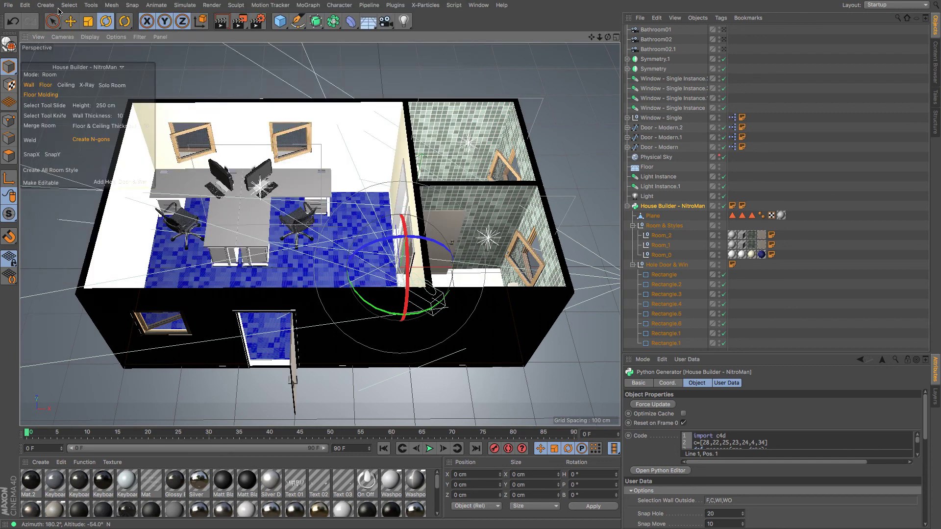
{"action": "left_click", "coordinate": [241, 28]}
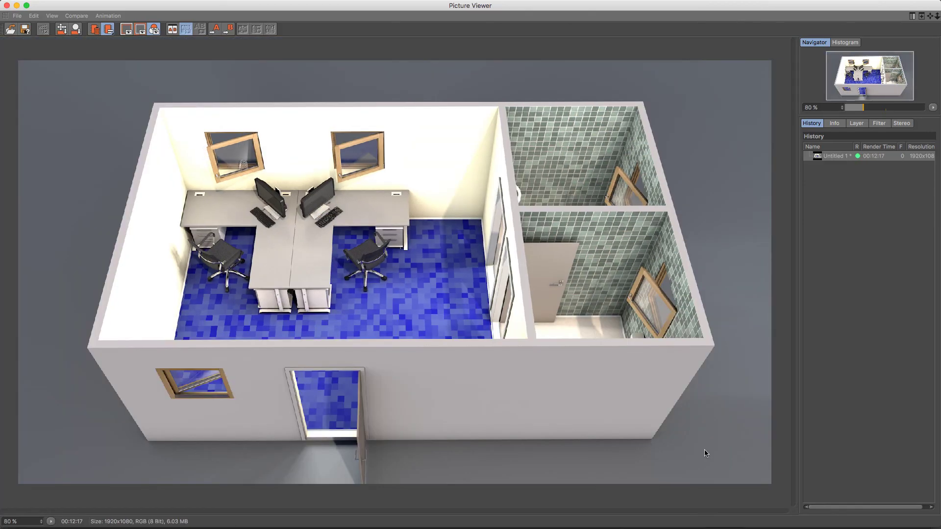